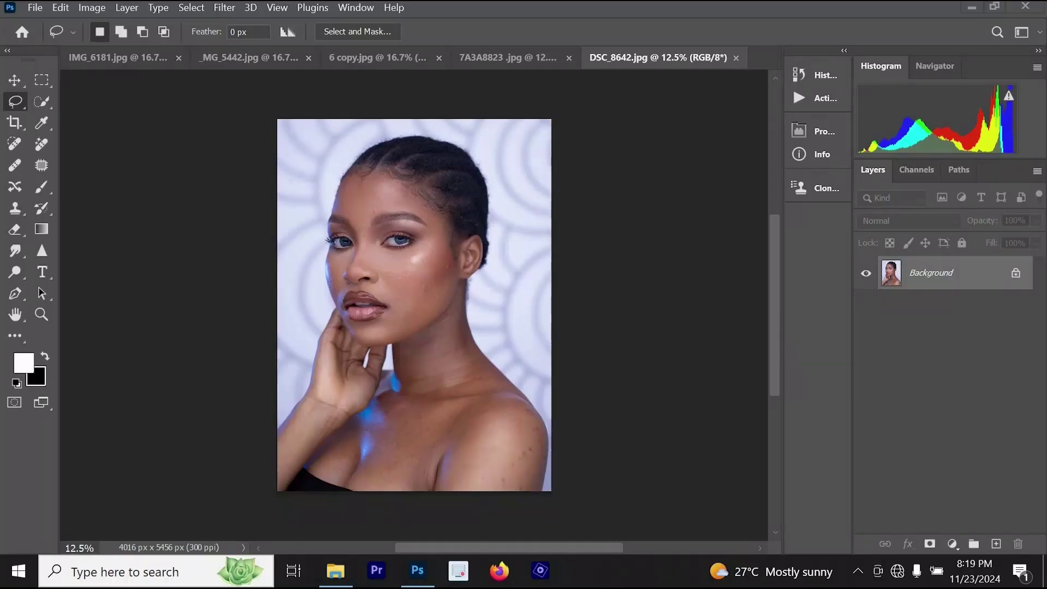
- Look through the open portrait photos one after another, including 7A3A8823, 6 copy and _MG_5442
{"action": "left_click", "coordinate": [508, 58]}
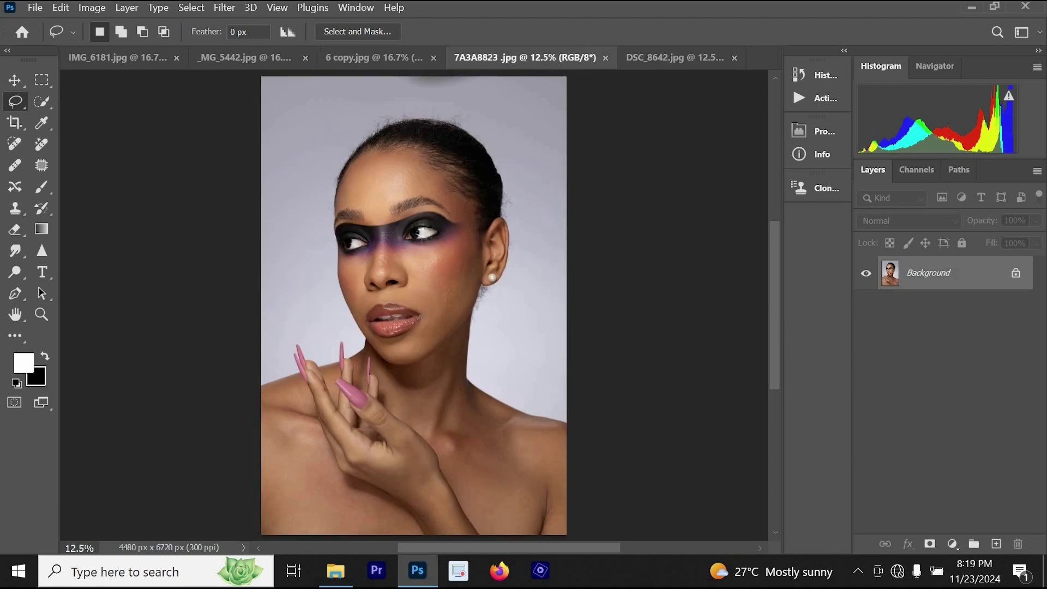
{"action": "left_click", "coordinate": [381, 58]}
{"action": "key", "text": "ctrl+shift+Tab"}
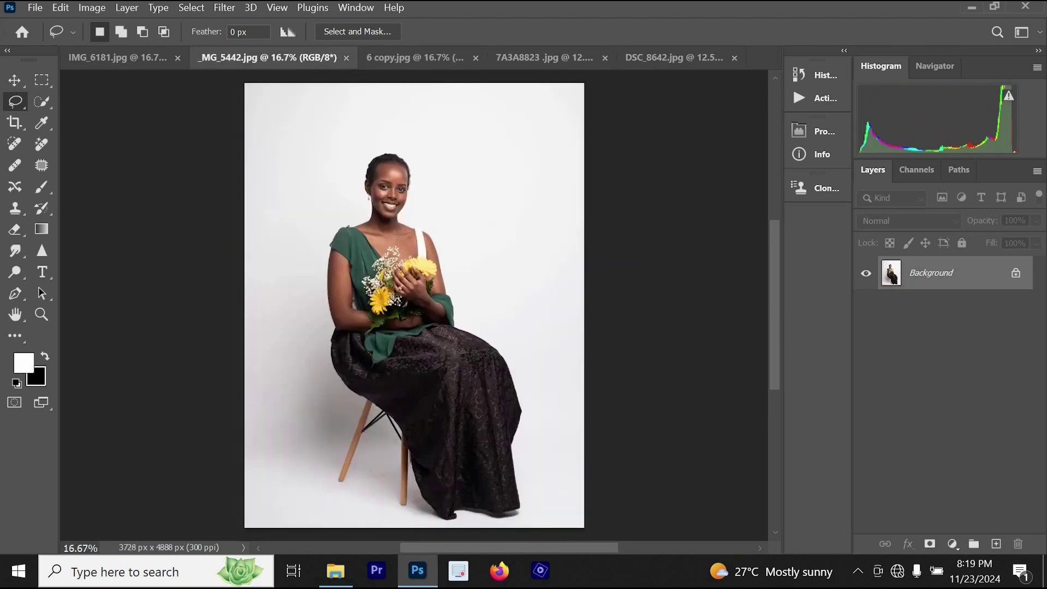
{"action": "key", "text": "ctrl+shift+Tab"}
{"action": "key", "text": "ctrl+shift+Tab"}
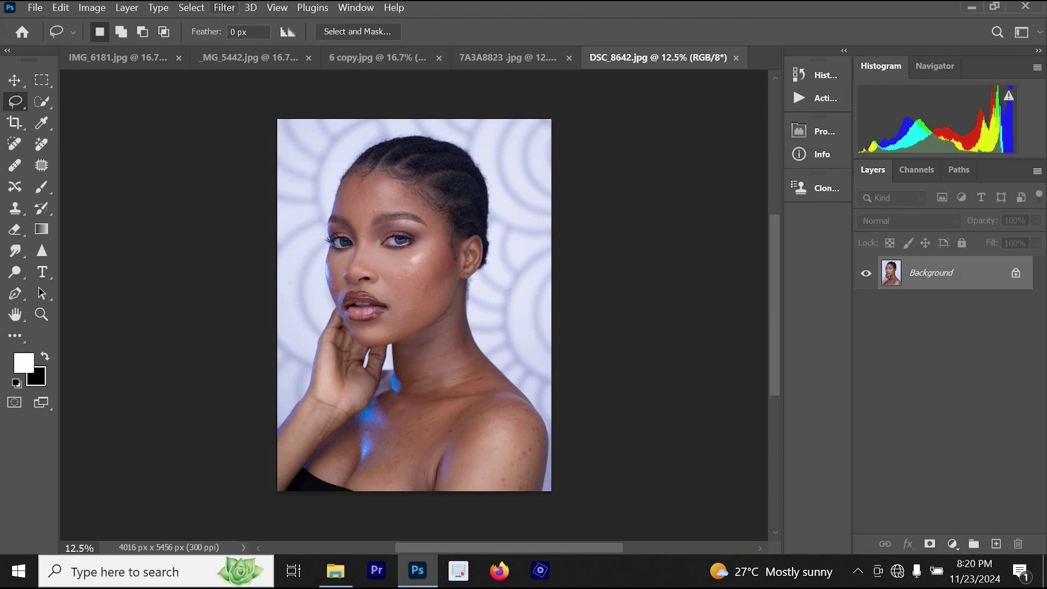
{"action": "left_click", "coordinate": [224, 7]}
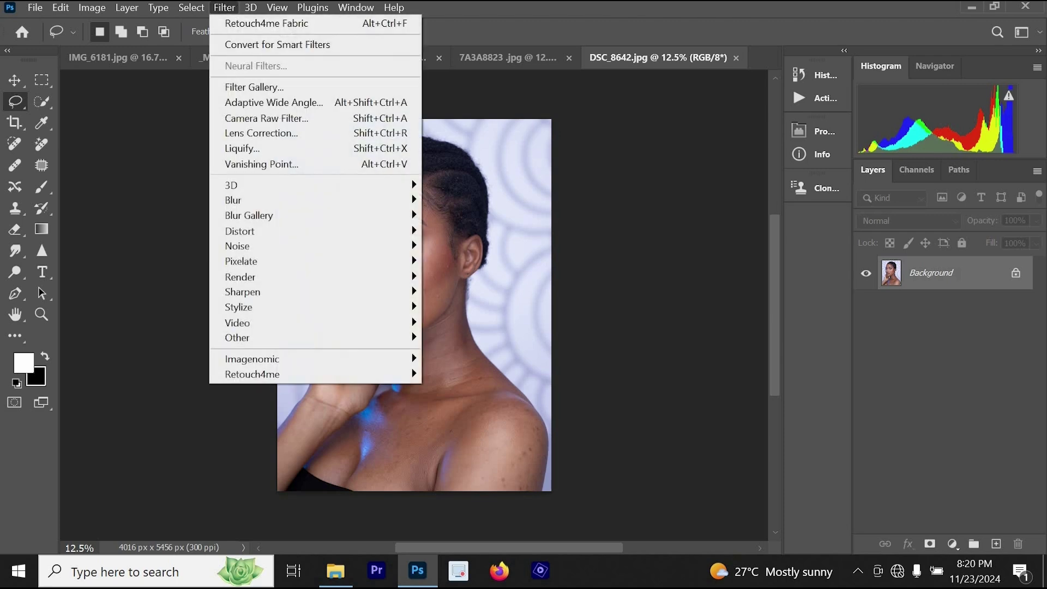
{"action": "mouse_move", "coordinate": [283, 375]}
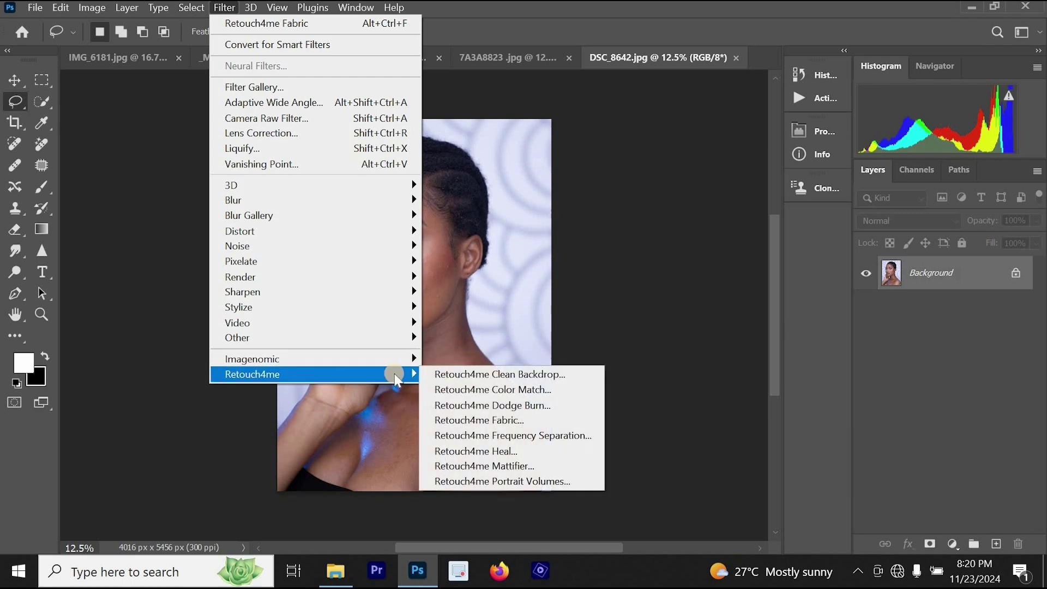
{"action": "left_click", "coordinate": [470, 31]}
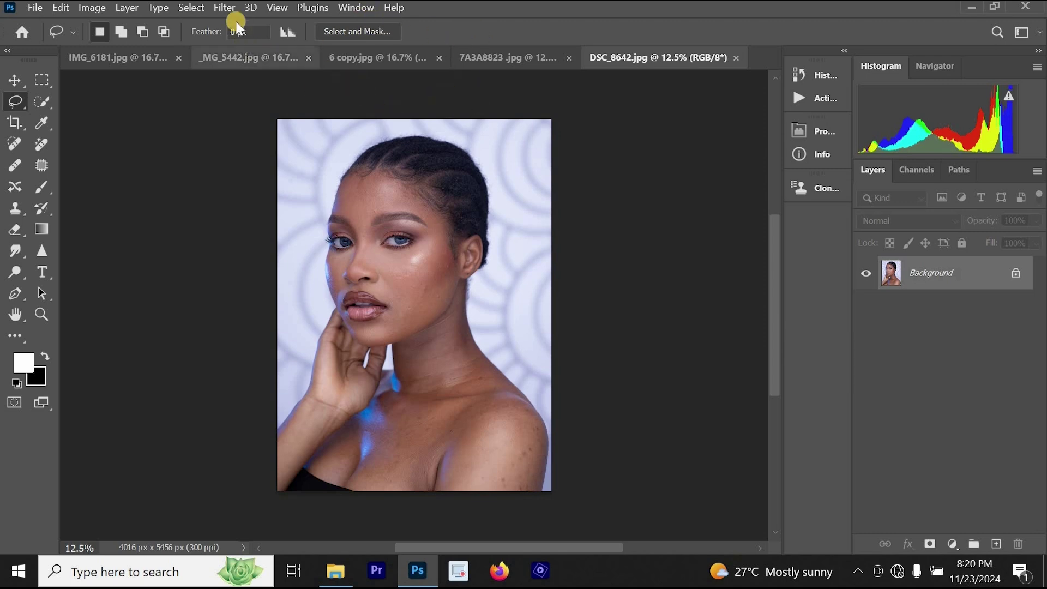
{"action": "left_click", "coordinate": [225, 9]}
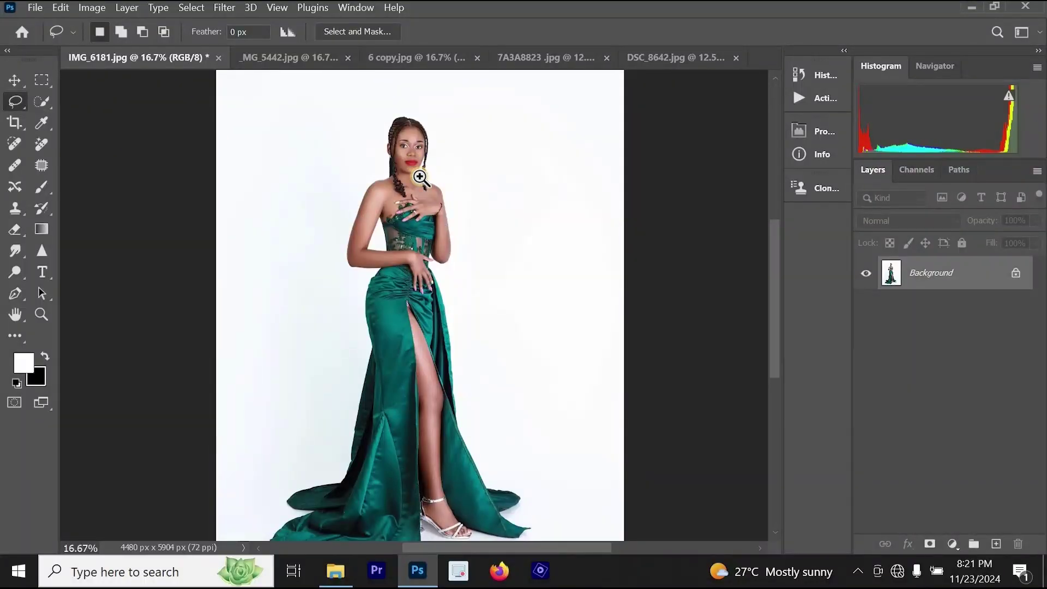
- Examine the green dress in IMG_6181.jpg closely from the bodice to the hem for wrinkles in the fabric
{"action": "scroll", "coordinate": [423, 175], "scroll_direction": "up", "scroll_amount": 2}
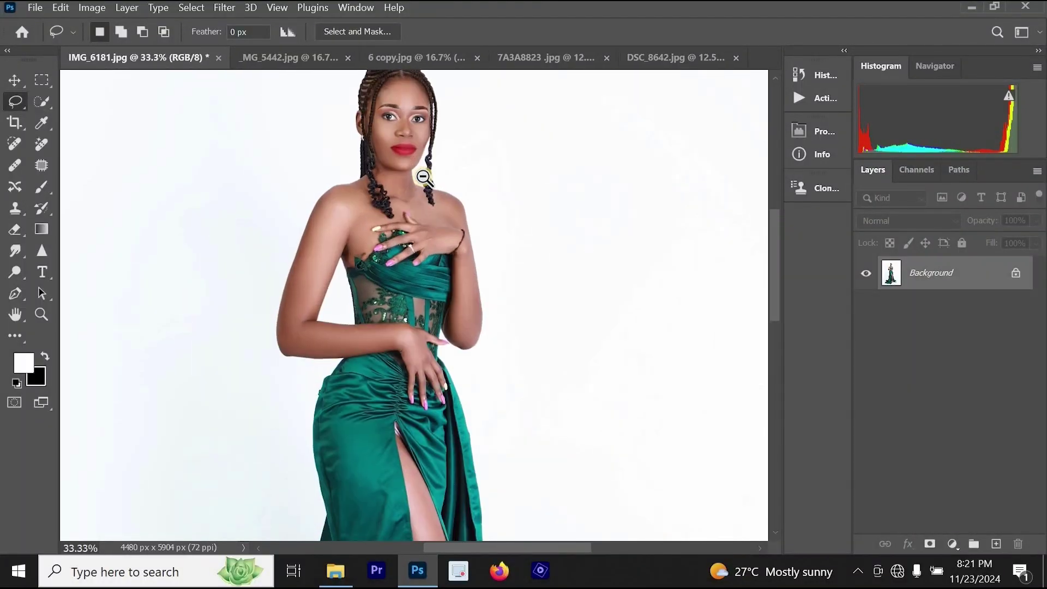
{"action": "left_click", "coordinate": [423, 177], "text": "alt"}
{"action": "left_click", "coordinate": [419, 192], "text": "ctrl"}
{"action": "left_click", "coordinate": [419, 192], "text": "ctrl"}
{"action": "left_click", "coordinate": [415, 165], "text": "alt"}
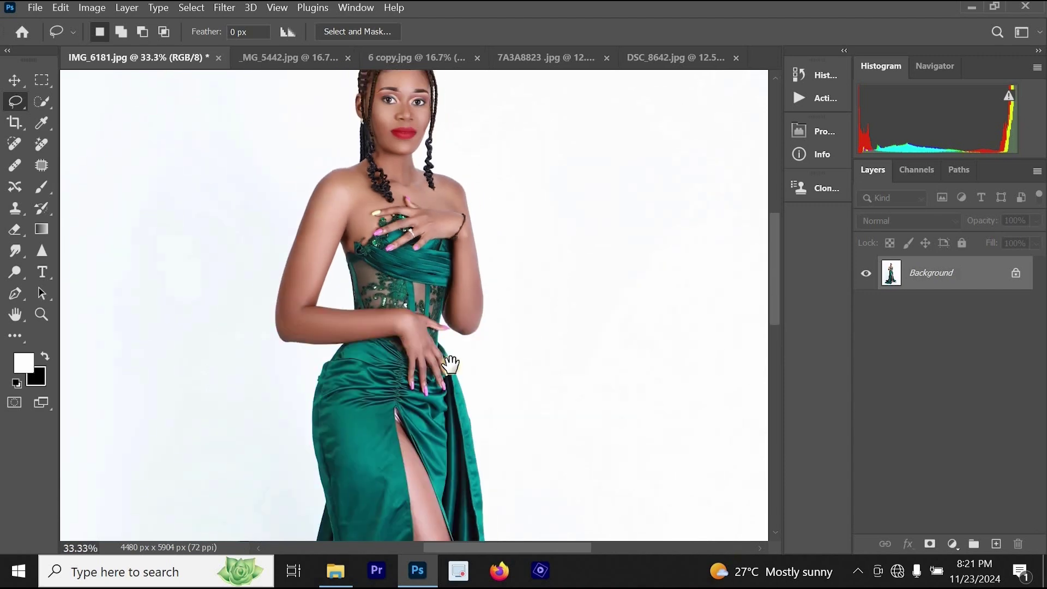
{"action": "left_click_drag", "start_coordinate": [448, 369], "coordinate": [465, 281]}
{"action": "left_click", "coordinate": [475, 361], "text": "alt"}
{"action": "left_click_drag", "start_coordinate": [474, 361], "coordinate": [479, 252]}
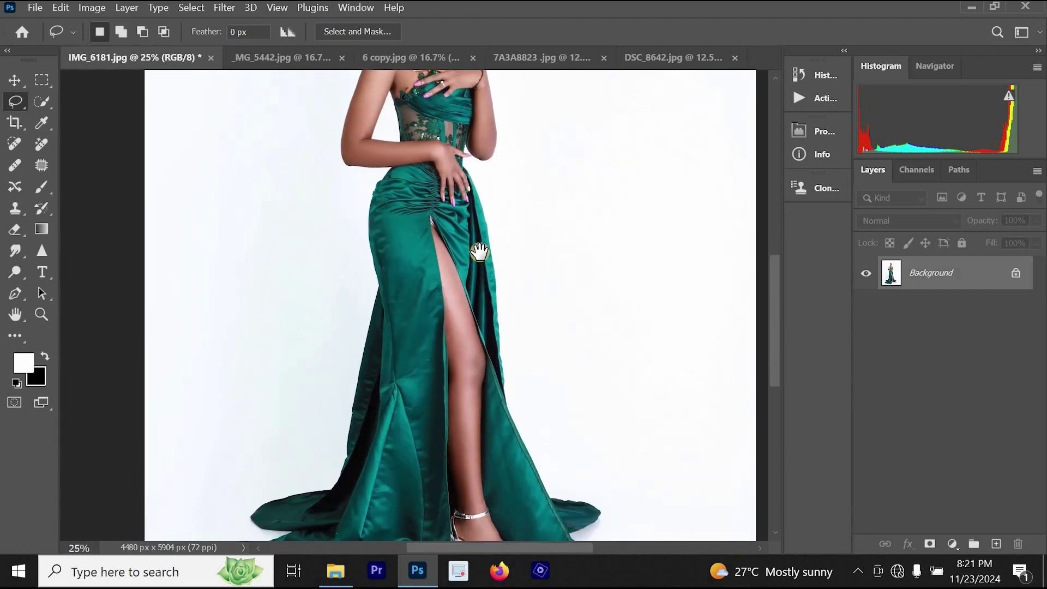
{"action": "scroll", "coordinate": [433, 344], "scroll_direction": "up", "scroll_amount": 2}
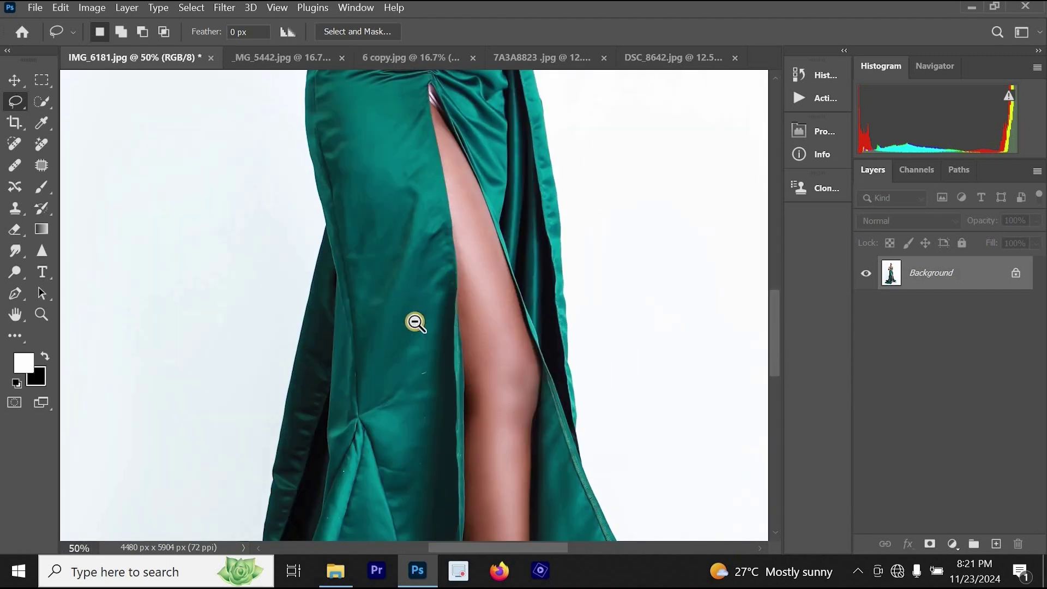
{"action": "scroll", "coordinate": [415, 322], "scroll_direction": "down", "scroll_amount": 1}
{"action": "left_click_drag", "start_coordinate": [468, 320], "coordinate": [425, 297]}
{"action": "scroll", "coordinate": [360, 222], "scroll_direction": "up", "scroll_amount": 1}
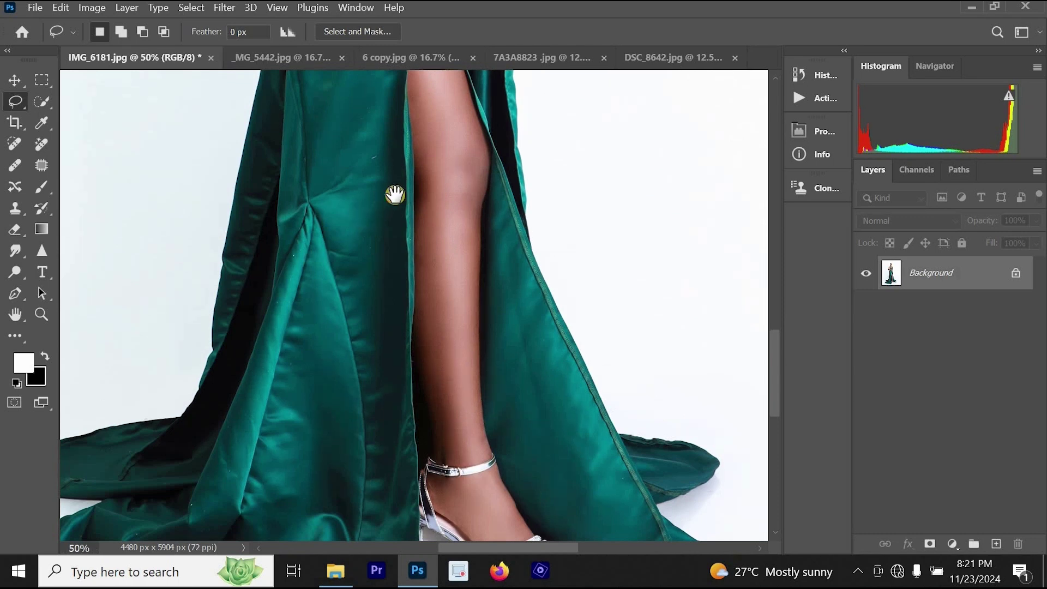
{"action": "left_click_drag", "start_coordinate": [395, 194], "coordinate": [447, 334]}
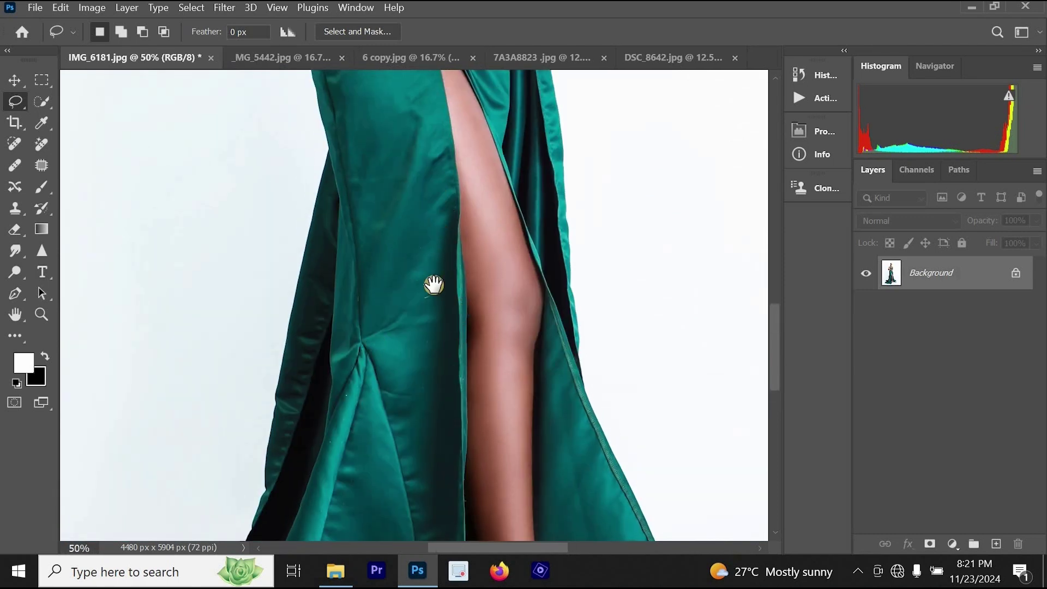
{"action": "left_click", "coordinate": [411, 236], "text": "alt"}
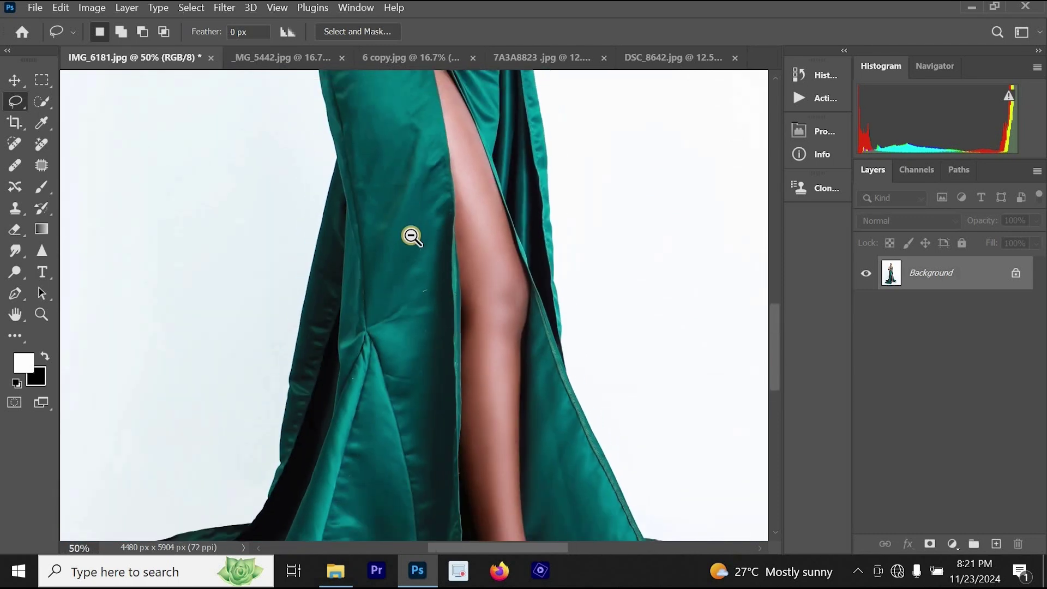
{"action": "scroll", "coordinate": [397, 231], "scroll_direction": "up", "scroll_amount": 1}
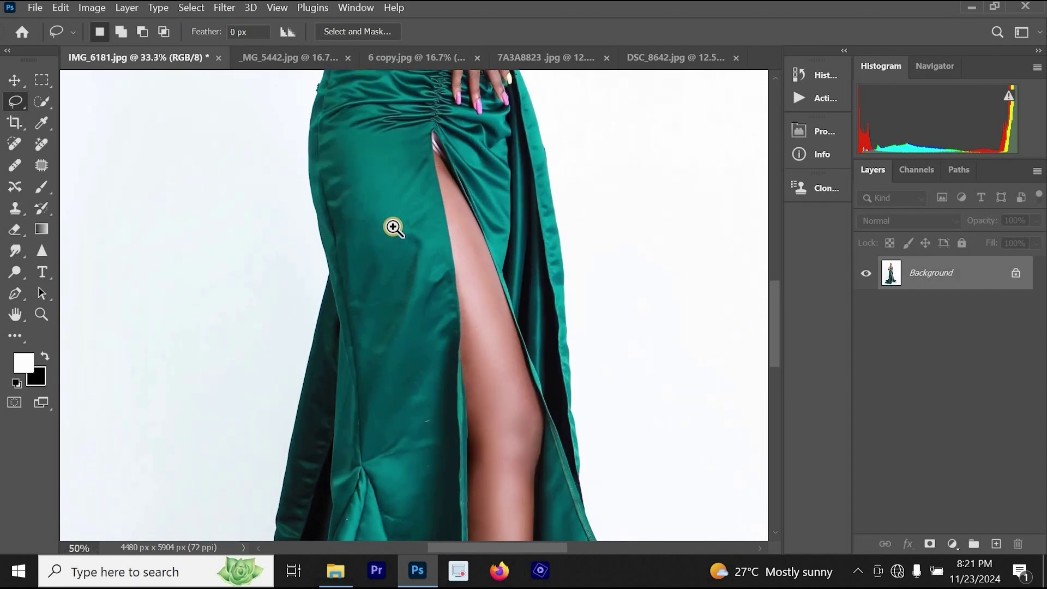
{"action": "scroll", "coordinate": [400, 227], "scroll_direction": "up", "scroll_amount": 1}
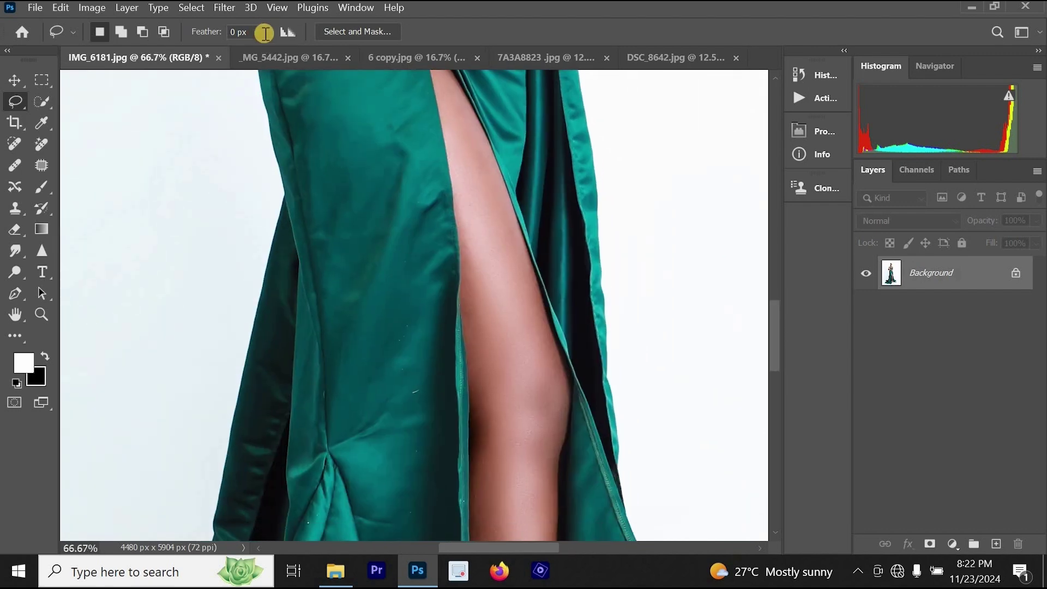
- Duplicate the Background layer and apply the Retouch4me Fabric filter to the copy
{"action": "key", "text": "ctrl+j"}
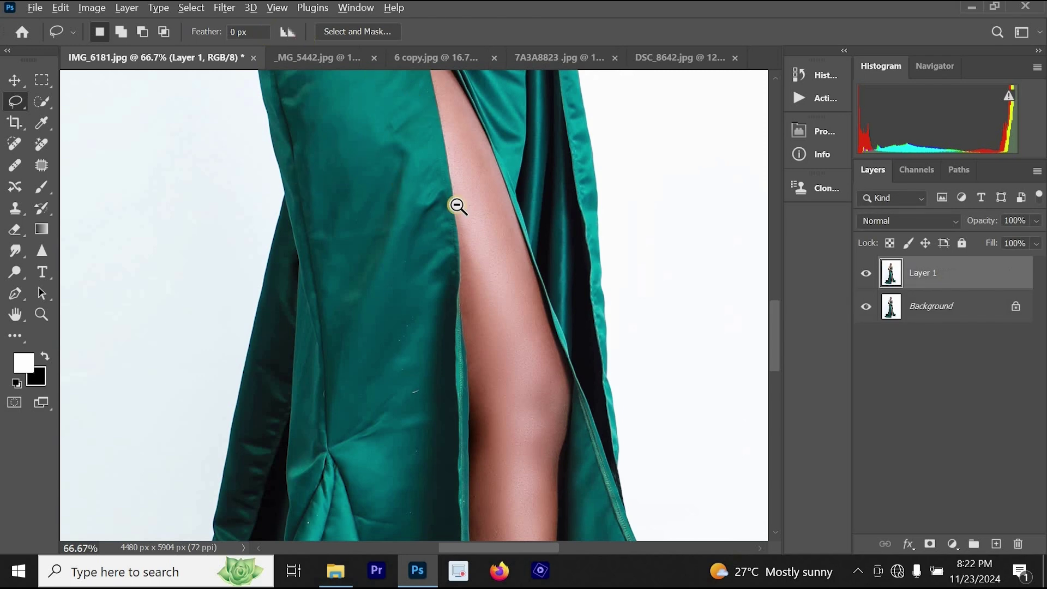
{"action": "scroll", "coordinate": [456, 205], "scroll_direction": "down", "scroll_amount": 3}
{"action": "left_click_drag", "start_coordinate": [487, 280], "coordinate": [474, 374]}
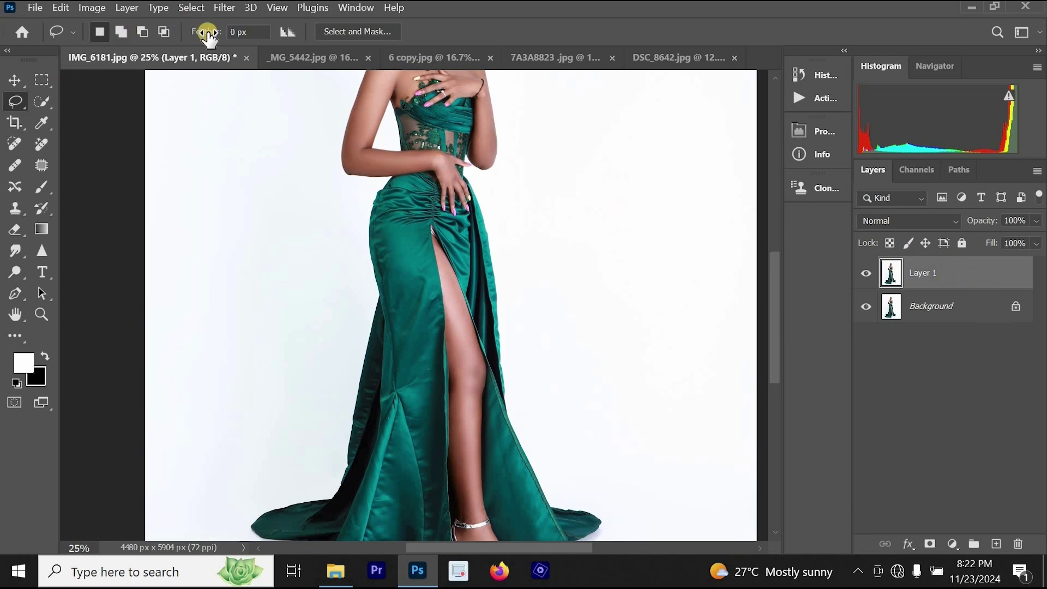
{"action": "left_click", "coordinate": [225, 12]}
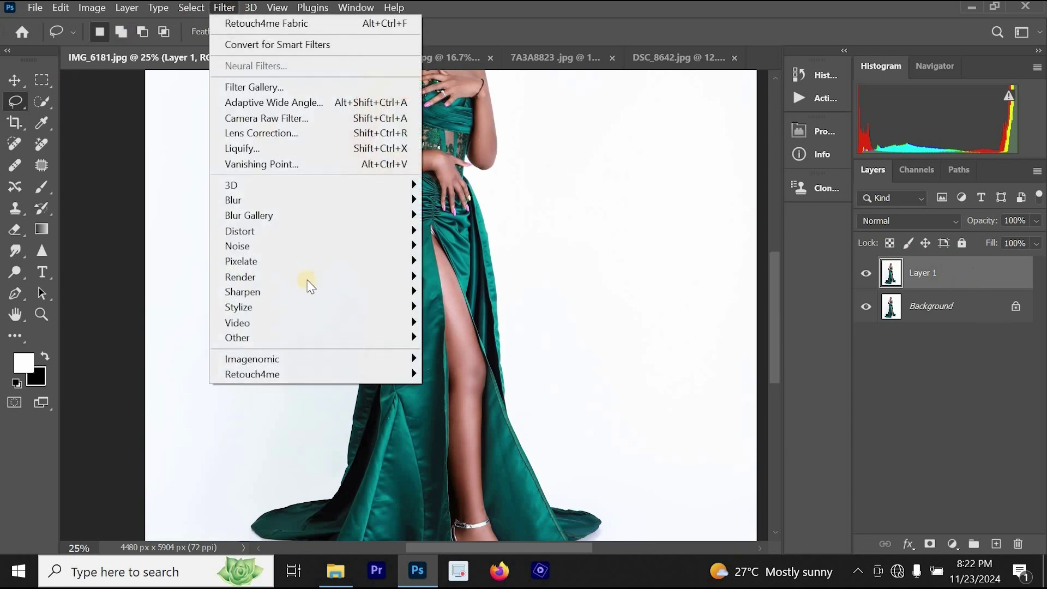
{"action": "mouse_move", "coordinate": [295, 375]}
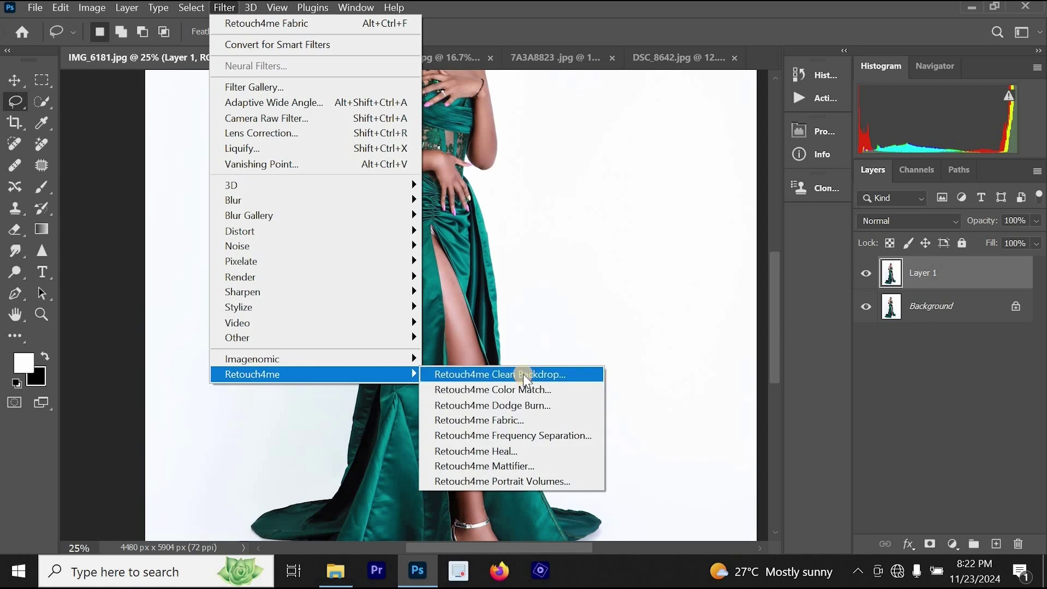
{"action": "left_click", "coordinate": [502, 420]}
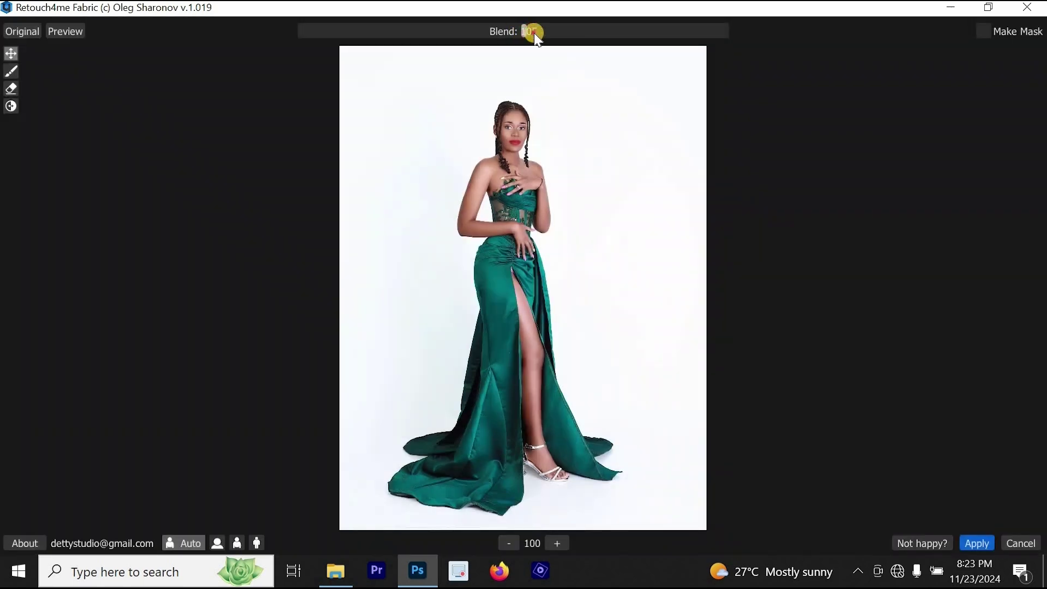
{"action": "left_click", "coordinate": [545, 35]}
{"action": "left_click", "coordinate": [973, 541]}
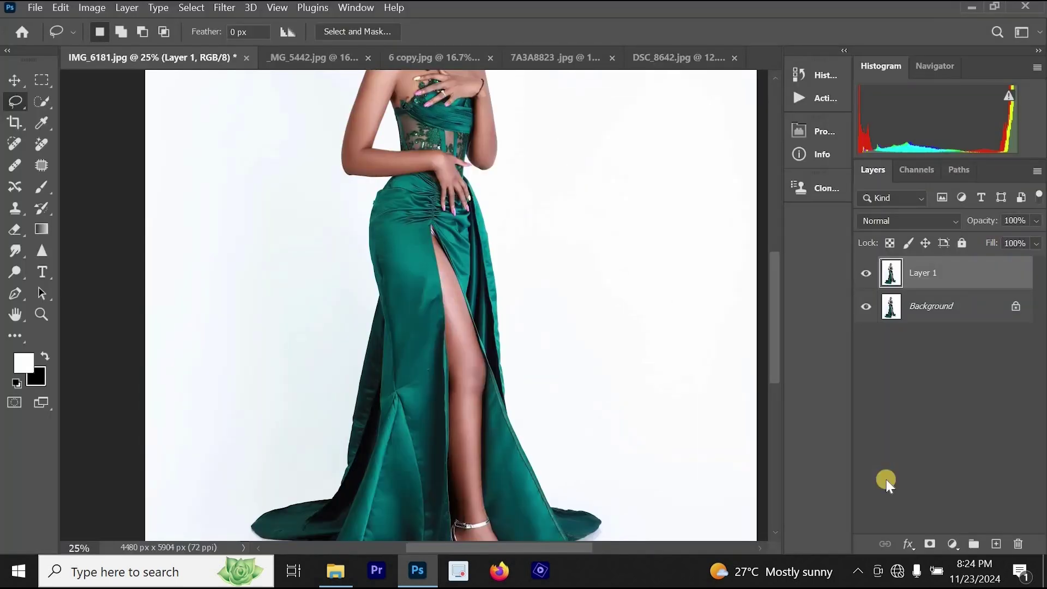
- Examine the retouched fabric on the front of the skirt beside the leg slit at close range
{"action": "left_click", "coordinate": [420, 310], "text": "ctrl"}
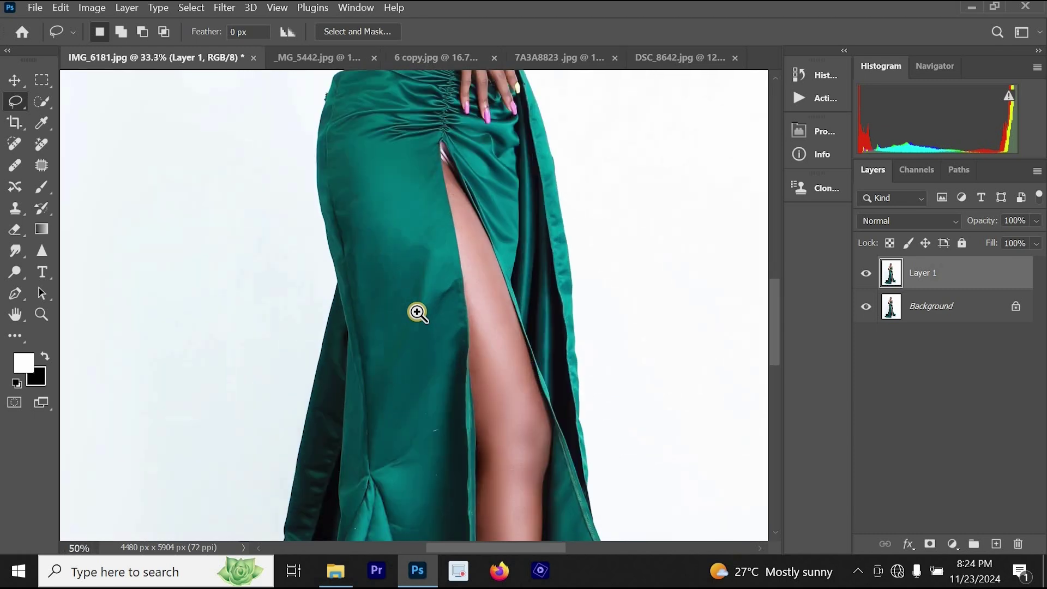
{"action": "left_click", "coordinate": [418, 309], "text": "ctrl"}
{"action": "left_click", "coordinate": [420, 265], "text": "ctrl+alt"}
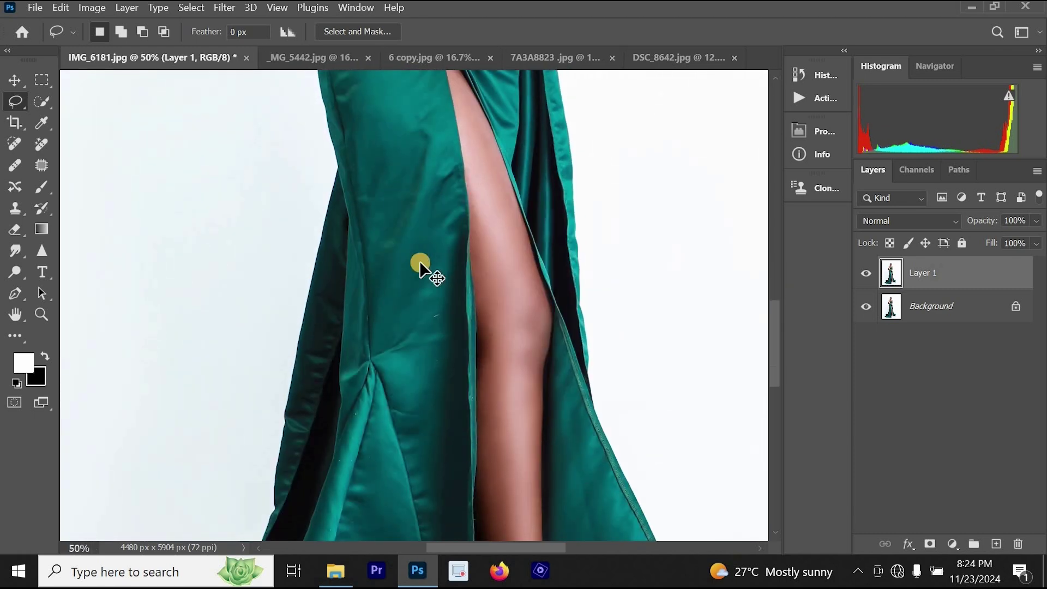
{"action": "left_click", "coordinate": [408, 152], "text": "ctrl"}
{"action": "left_click", "coordinate": [408, 152], "text": "ctrl"}
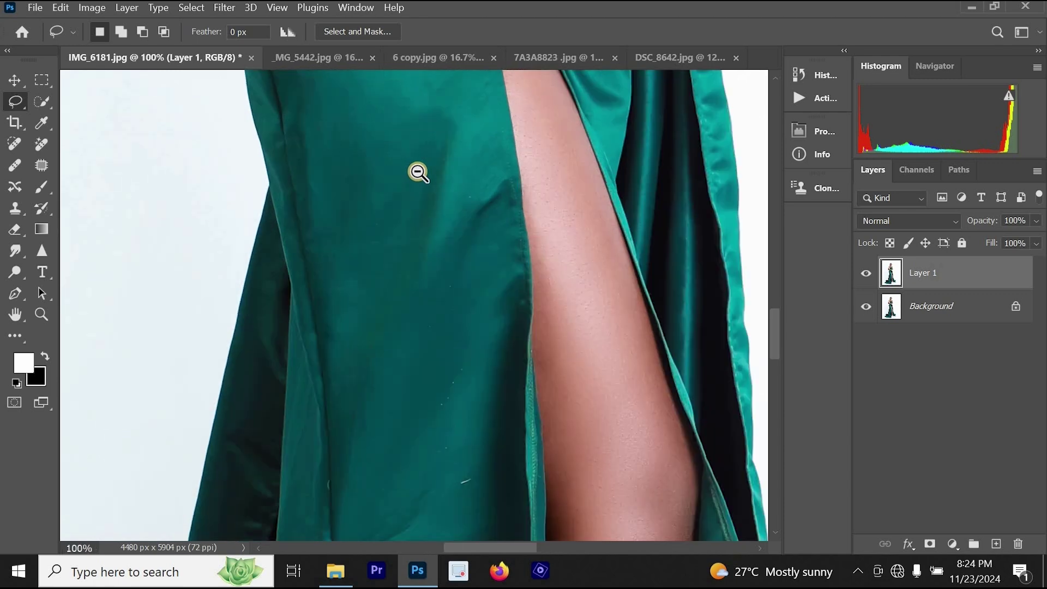
{"action": "scroll", "coordinate": [424, 307], "scroll_direction": "up", "scroll_amount": 2}
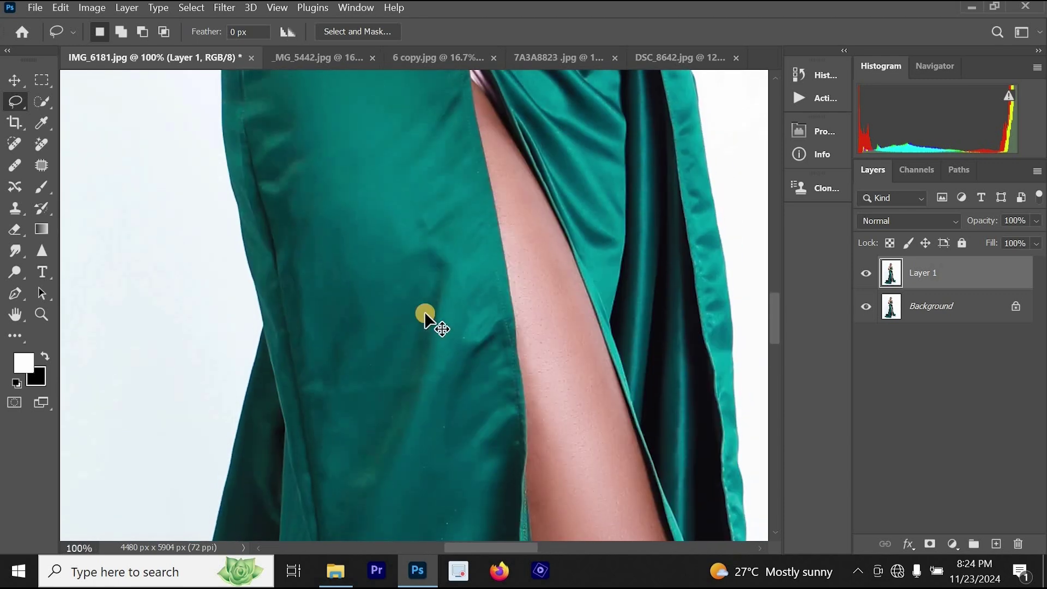
{"action": "left_click", "coordinate": [425, 315], "text": "ctrl+alt"}
{"action": "left_click", "coordinate": [426, 315], "text": "ctrl+alt"}
{"action": "left_click", "coordinate": [426, 312], "text": "ctrl+alt"}
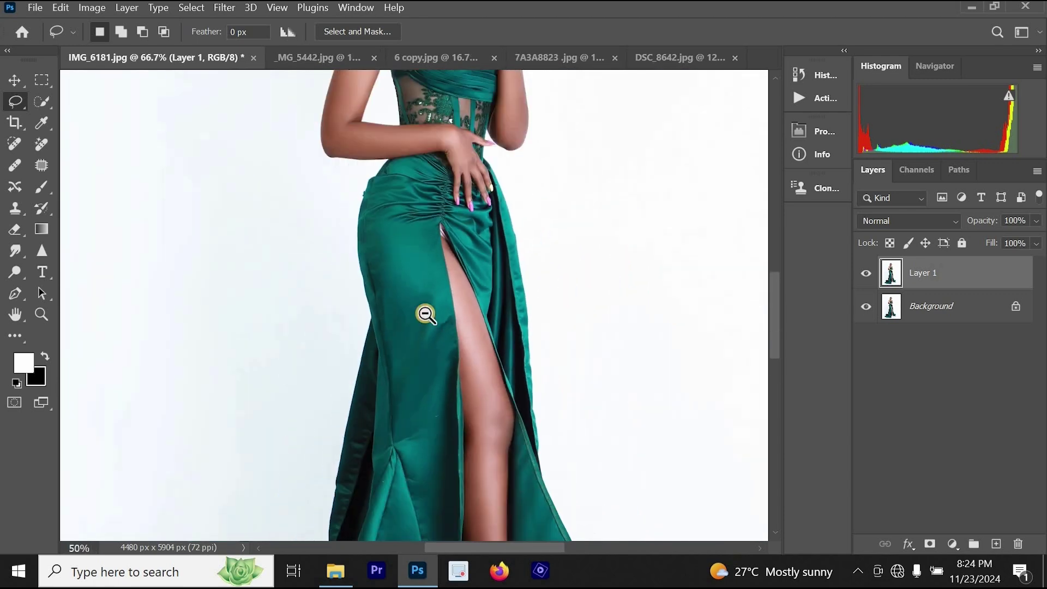
- Inspect the dress's train and hem up close, and check the skirt again as a whole
{"action": "left_click", "coordinate": [438, 370], "text": "ctrl+alt"}
{"action": "scroll", "coordinate": [515, 316], "scroll_direction": "down", "scroll_amount": 3}
{"action": "left_click", "coordinate": [380, 438], "text": "ctrl"}
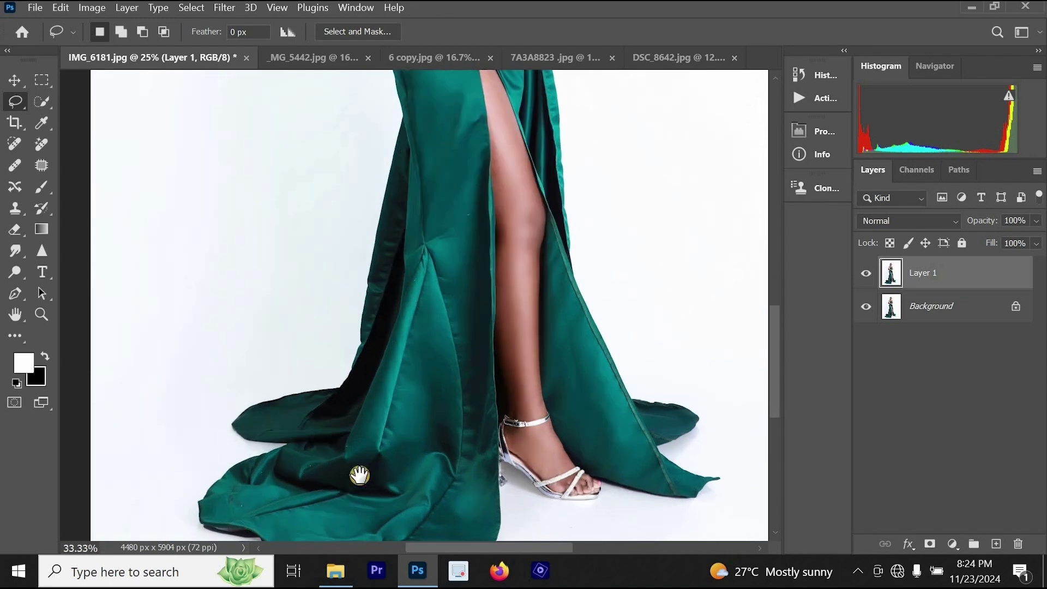
{"action": "left_click_drag", "start_coordinate": [358, 474], "coordinate": [382, 440]}
{"action": "left_click", "coordinate": [368, 407], "text": "ctrl"}
{"action": "left_click", "coordinate": [368, 407], "text": "ctrl"}
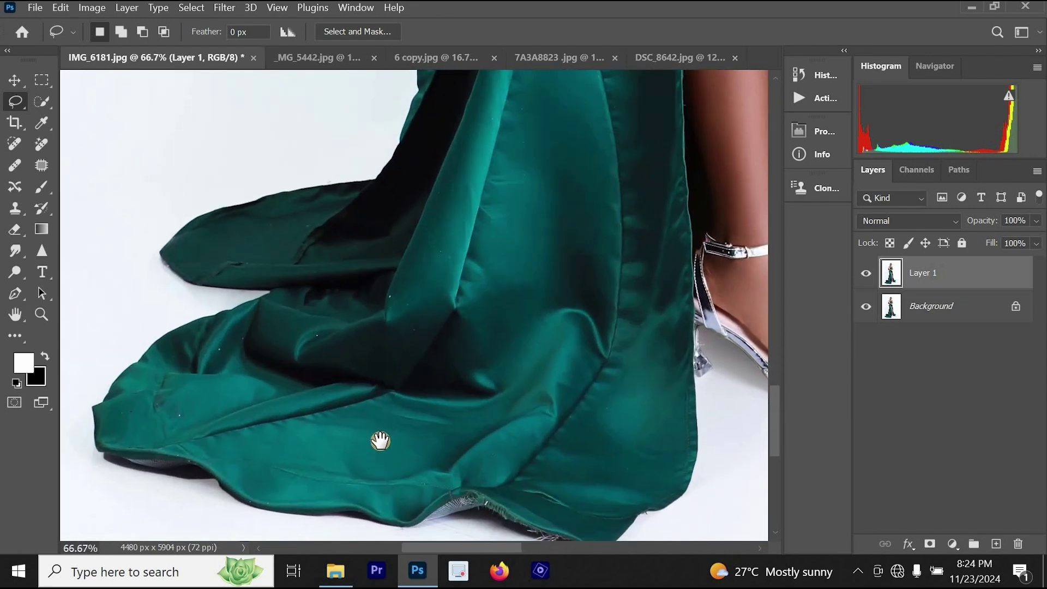
{"action": "left_click", "coordinate": [381, 439], "text": "ctrl+alt"}
{"action": "left_click", "coordinate": [382, 439], "text": "ctrl+alt"}
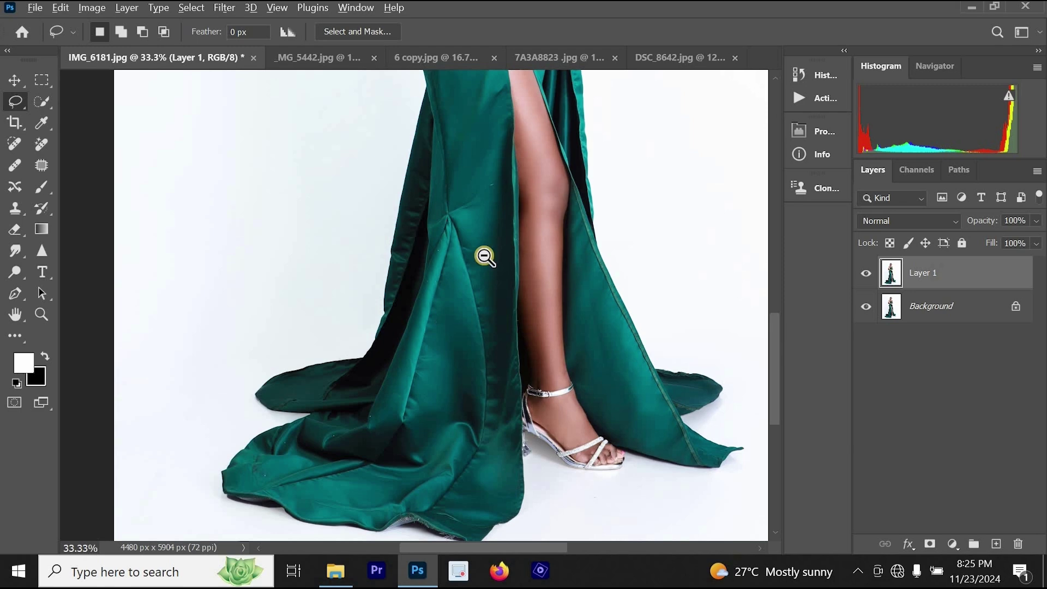
{"action": "scroll", "coordinate": [508, 245], "scroll_direction": "down", "scroll_amount": 2}
{"action": "scroll", "coordinate": [465, 240], "scroll_direction": "up", "scroll_amount": 2}
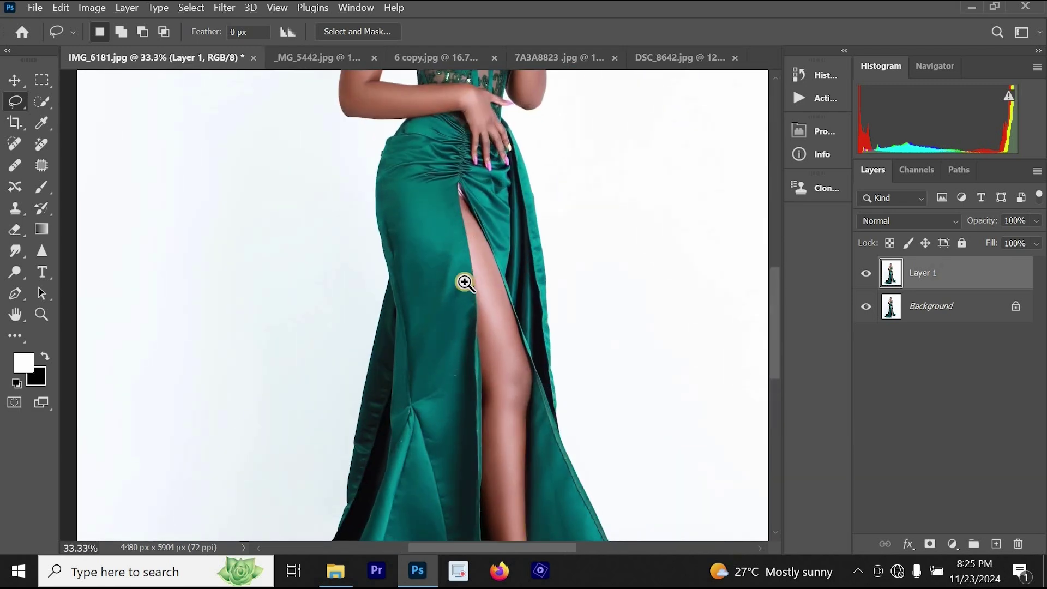
{"action": "scroll", "coordinate": [466, 283], "scroll_direction": "up", "scroll_amount": 1}
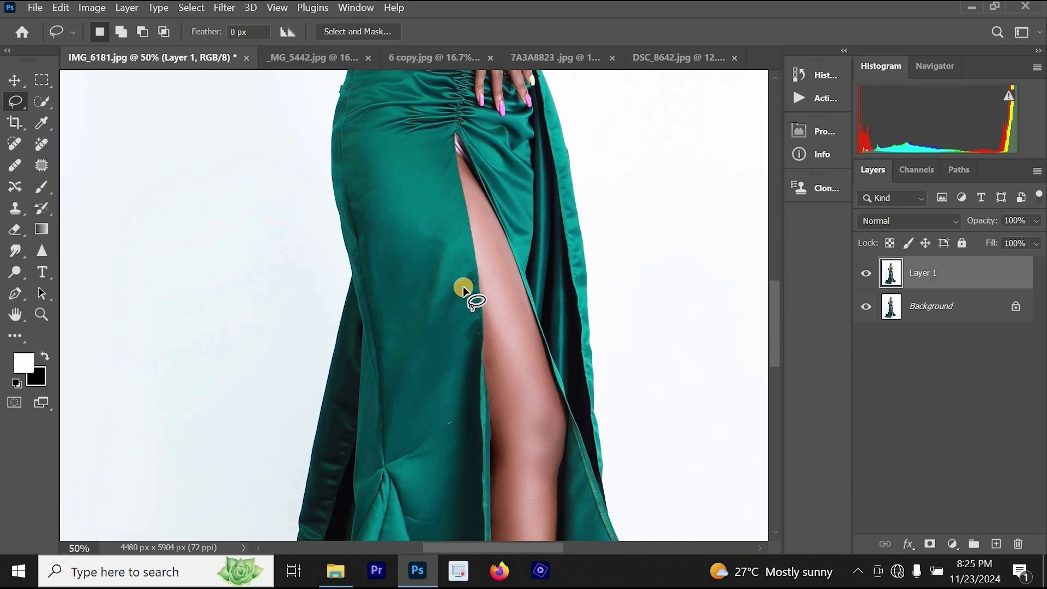
{"action": "left_click", "coordinate": [227, 11]}
{"action": "mouse_move", "coordinate": [323, 375]}
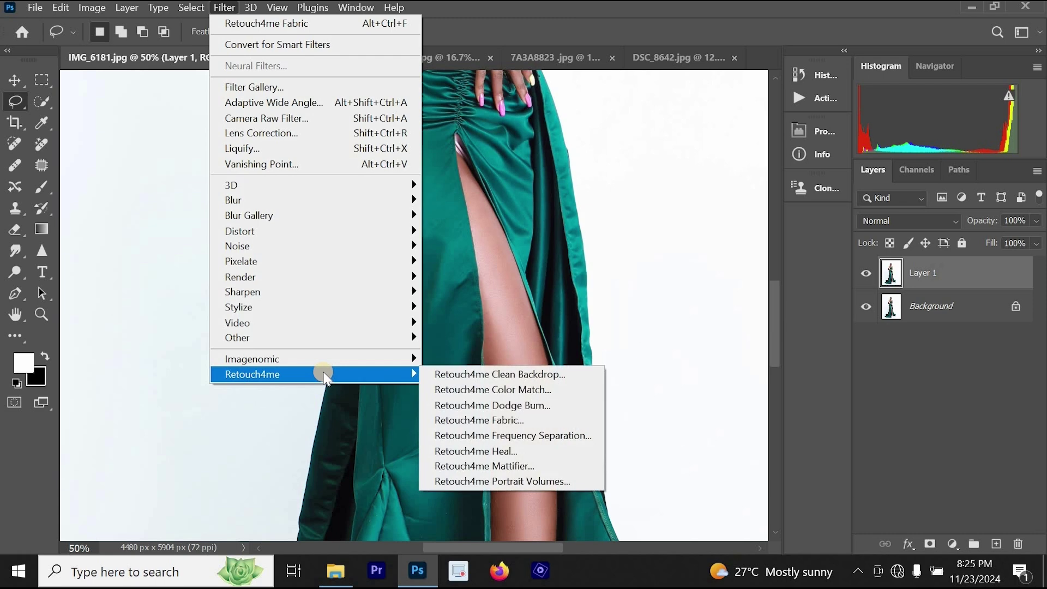
{"action": "left_click", "coordinate": [603, 267]}
- Toggle the visibility of Layer 1 with the full figure in view to compare the dress before and after retouching
{"action": "left_click", "coordinate": [573, 298], "text": "alt"}
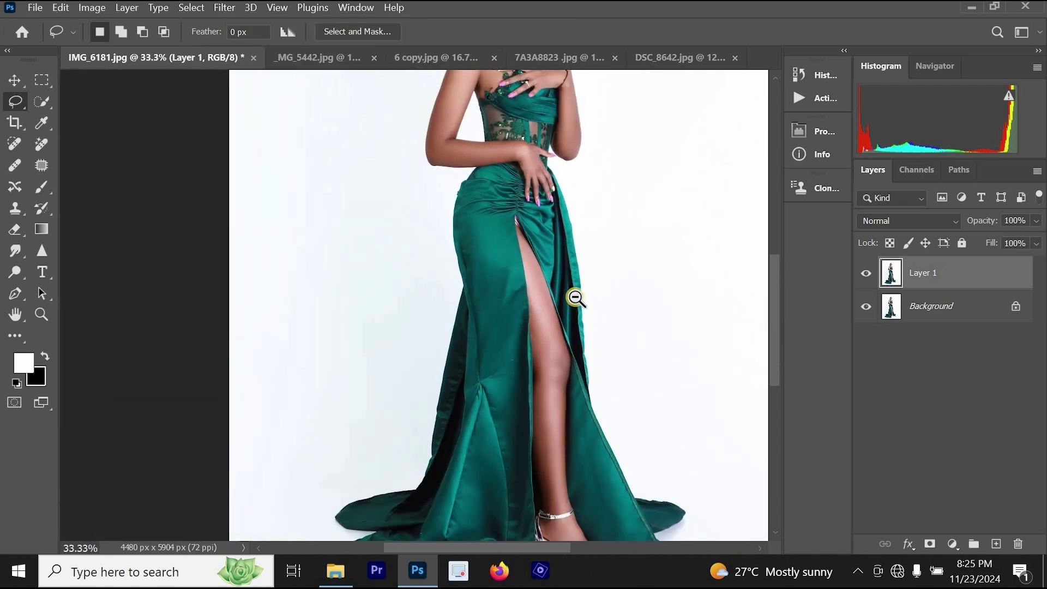
{"action": "left_click", "coordinate": [575, 297], "text": "alt"}
{"action": "left_click", "coordinate": [575, 297], "text": "alt"}
{"action": "left_click", "coordinate": [867, 273]}
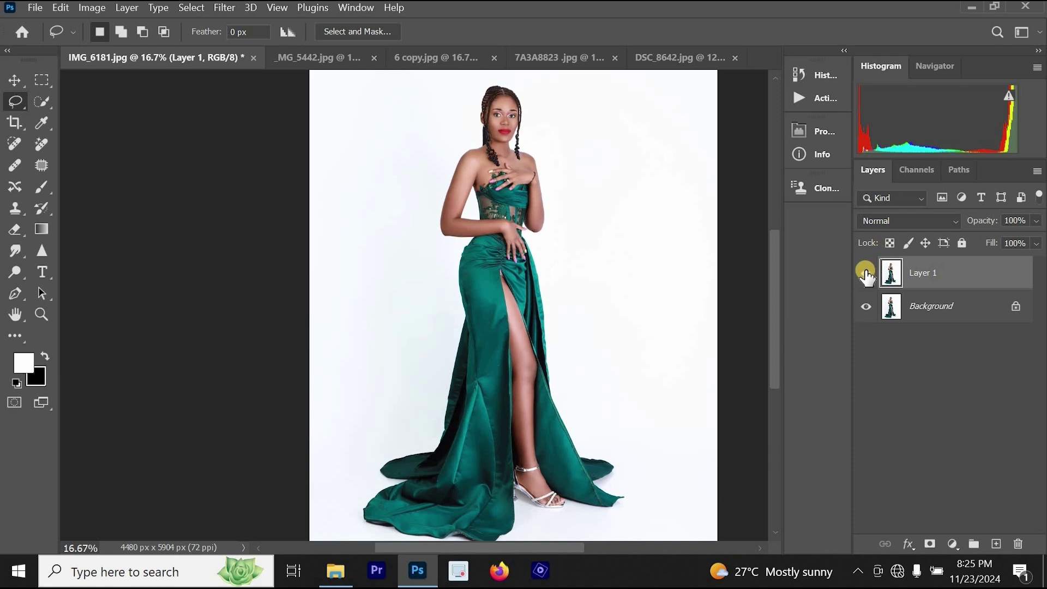
- Switch to the DSC_8642.jpg portrait and examine the skin on the shoulder and chest at close range
{"action": "left_click", "coordinate": [866, 272]}
{"action": "left_click", "coordinate": [334, 57]}
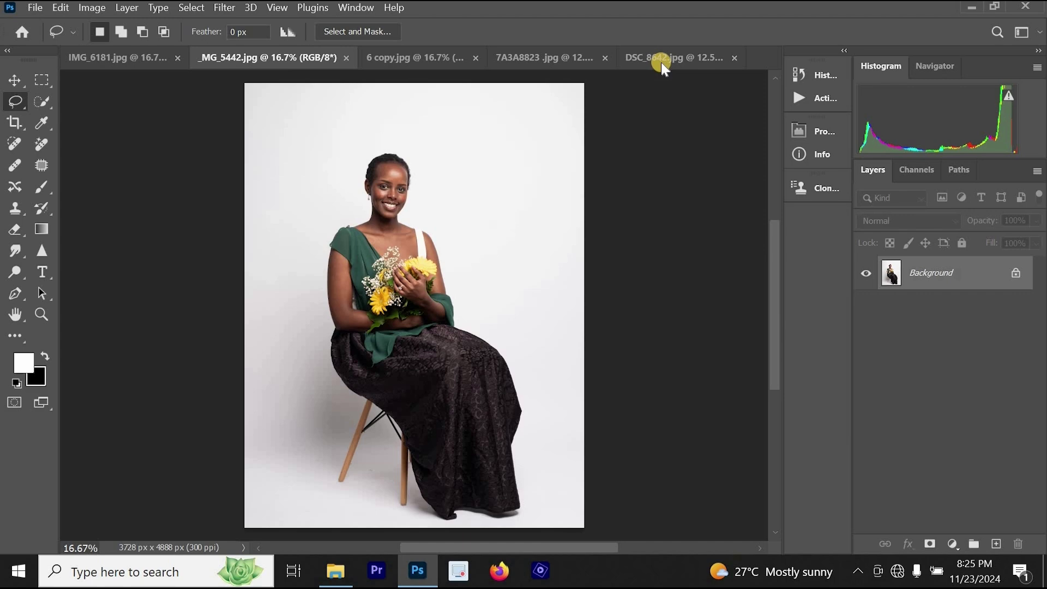
{"action": "left_click", "coordinate": [661, 62]}
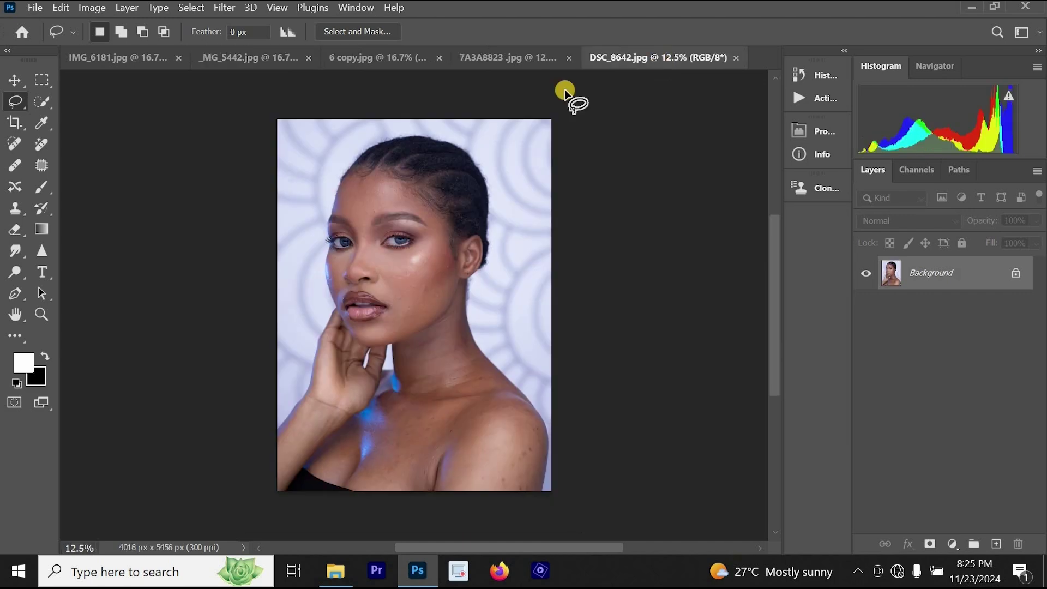
{"action": "key", "text": "ctrl+plus"}
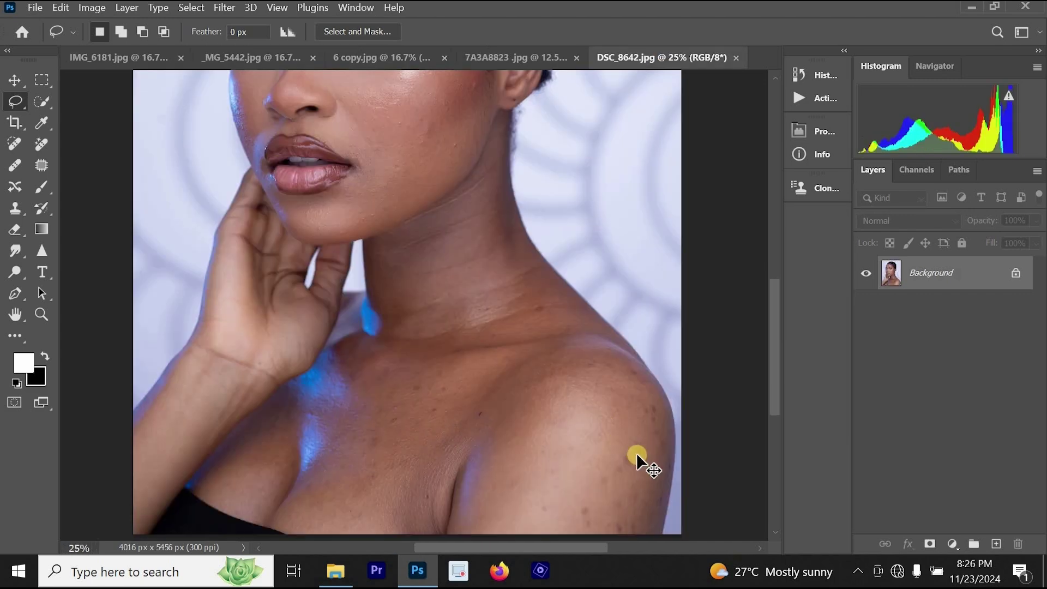
{"action": "left_click", "coordinate": [645, 466], "text": "ctrl"}
{"action": "left_click", "coordinate": [645, 466], "text": "alt"}
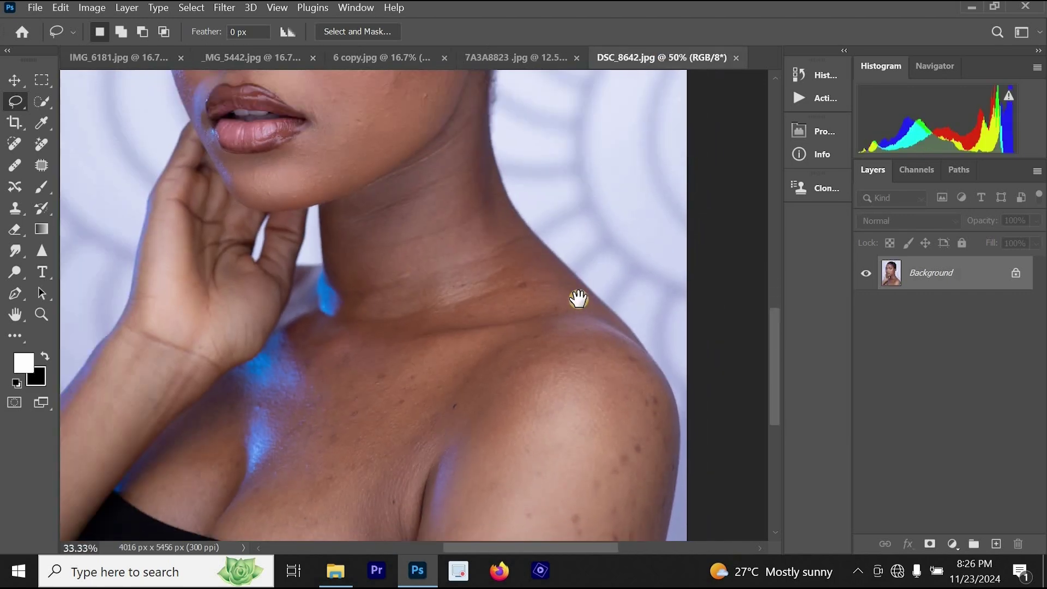
{"action": "left_click", "coordinate": [578, 300], "text": "alt"}
{"action": "left_click_drag", "start_coordinate": [578, 300], "coordinate": [621, 480]}
- Inspect the cheek and jaw skin up close, and check the face, neck and shoulder again at a wider view
{"action": "left_click", "coordinate": [491, 278], "text": "ctrl"}
{"action": "left_click", "coordinate": [504, 262], "text": "ctrl"}
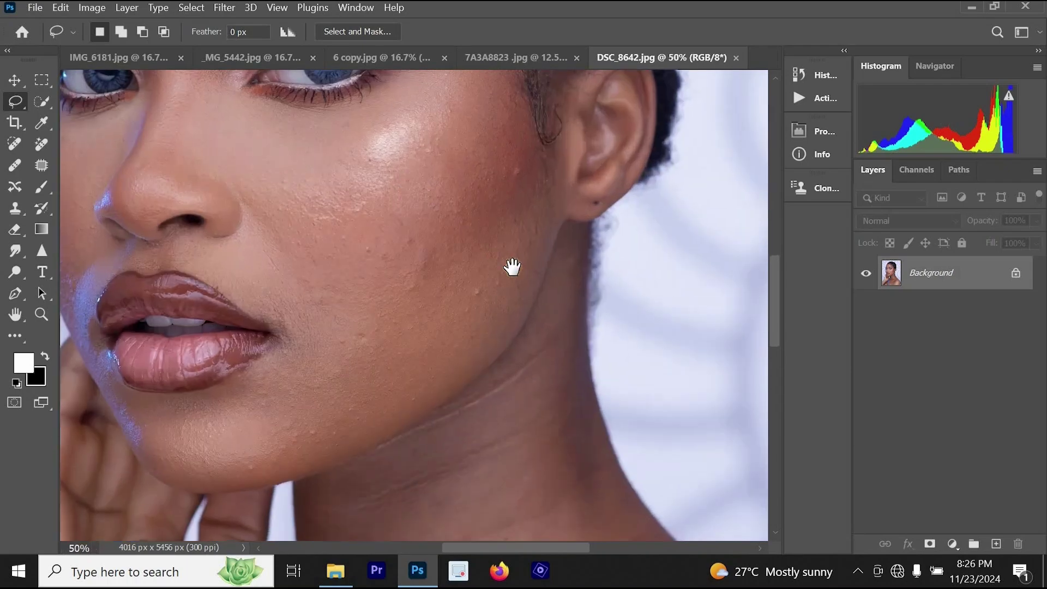
{"action": "left_click_drag", "start_coordinate": [385, 184], "coordinate": [537, 277]}
{"action": "left_click", "coordinate": [525, 265], "text": "alt"}
{"action": "left_click", "coordinate": [540, 268], "text": "alt"}
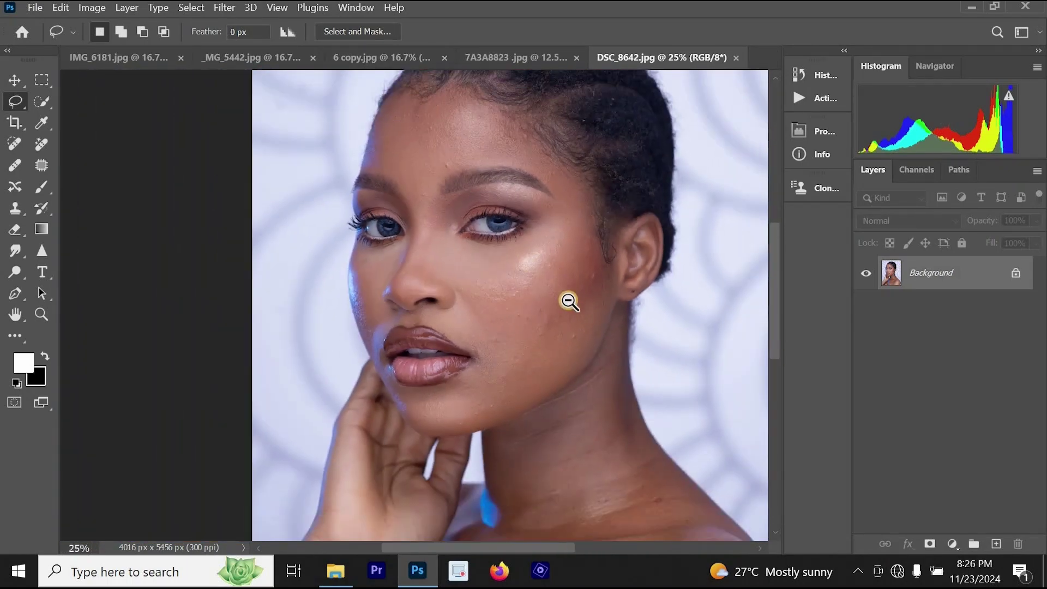
{"action": "left_click", "coordinate": [568, 299], "text": "ctrl+alt"}
{"action": "left_click", "coordinate": [558, 400], "text": "ctrl"}
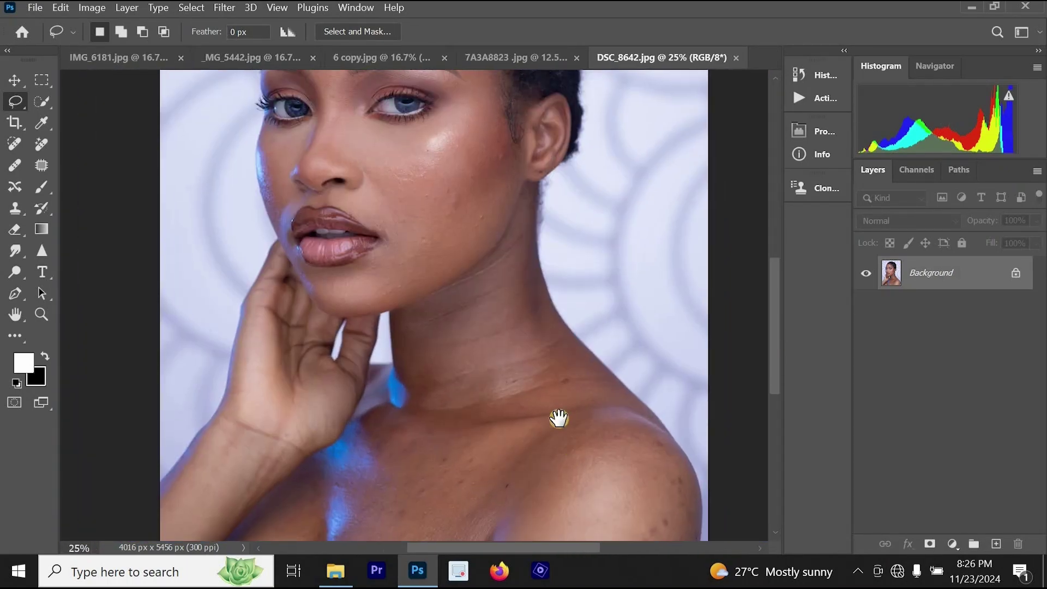
{"action": "left_click_drag", "start_coordinate": [558, 416], "coordinate": [508, 344]}
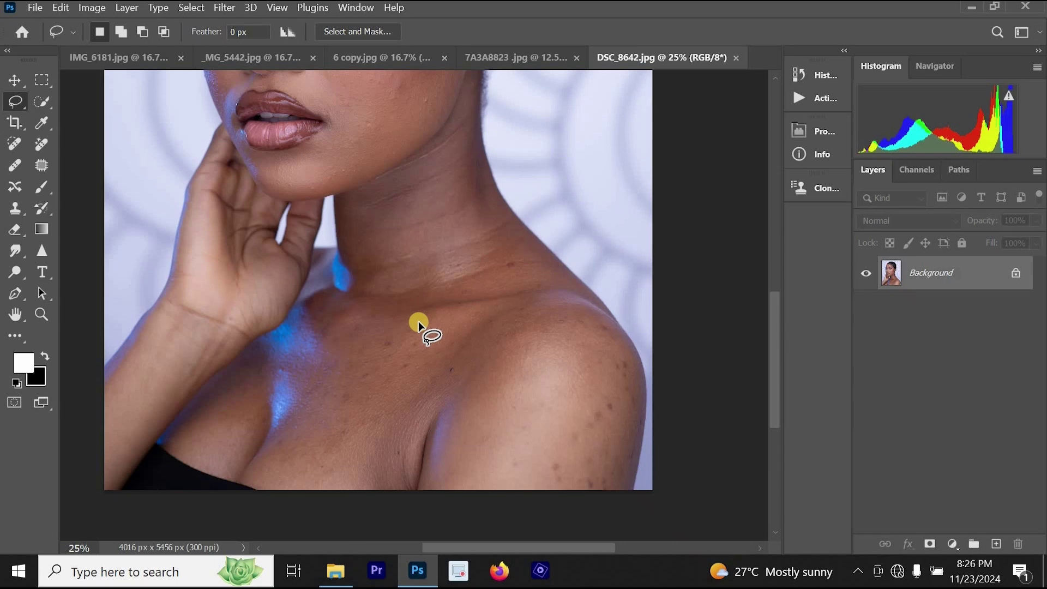
{"action": "left_click", "coordinate": [409, 236], "text": "ctrl+alt"}
{"action": "left_click", "coordinate": [461, 267], "text": "ctrl"}
{"action": "left_click_drag", "start_coordinate": [475, 274], "coordinate": [474, 299]}
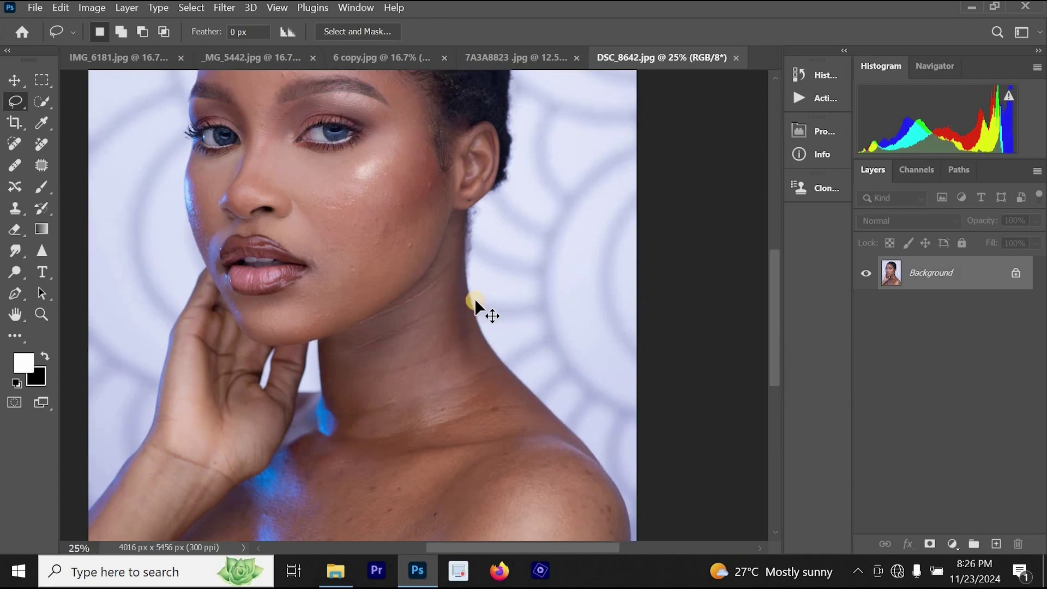
- Duplicate the Background layer and apply the Retouch4me Heal filter to the copy with Sensitivity 100 and Make Mask enabled
{"action": "key", "text": "ctrl+j"}
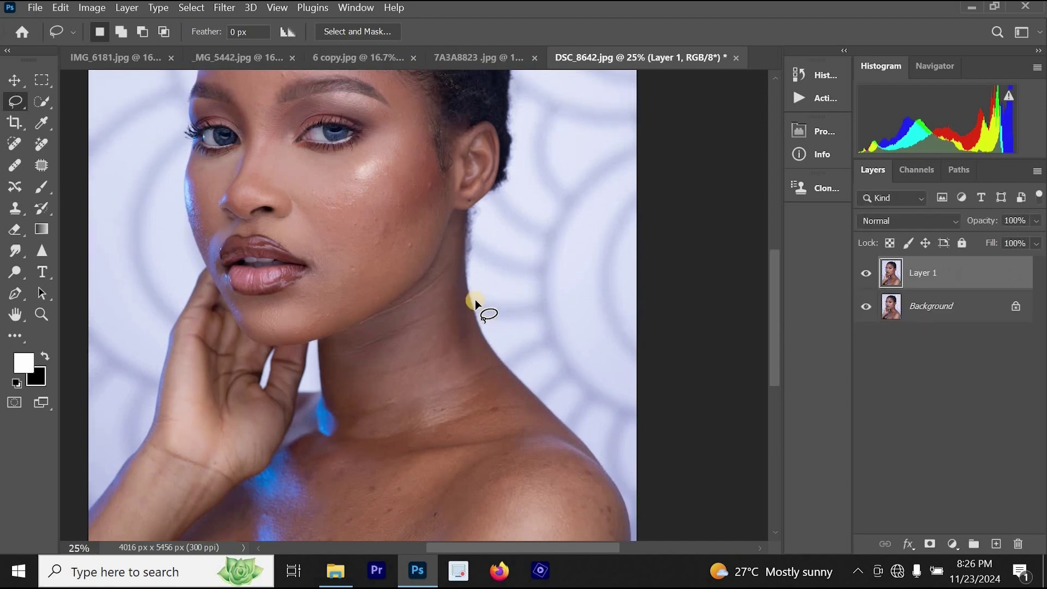
{"action": "left_click", "coordinate": [380, 191], "text": "alt"}
{"action": "left_click", "coordinate": [404, 174], "text": "alt"}
{"action": "left_click_drag", "start_coordinate": [423, 232], "coordinate": [479, 340]}
{"action": "left_click", "coordinate": [479, 339], "text": "ctrl"}
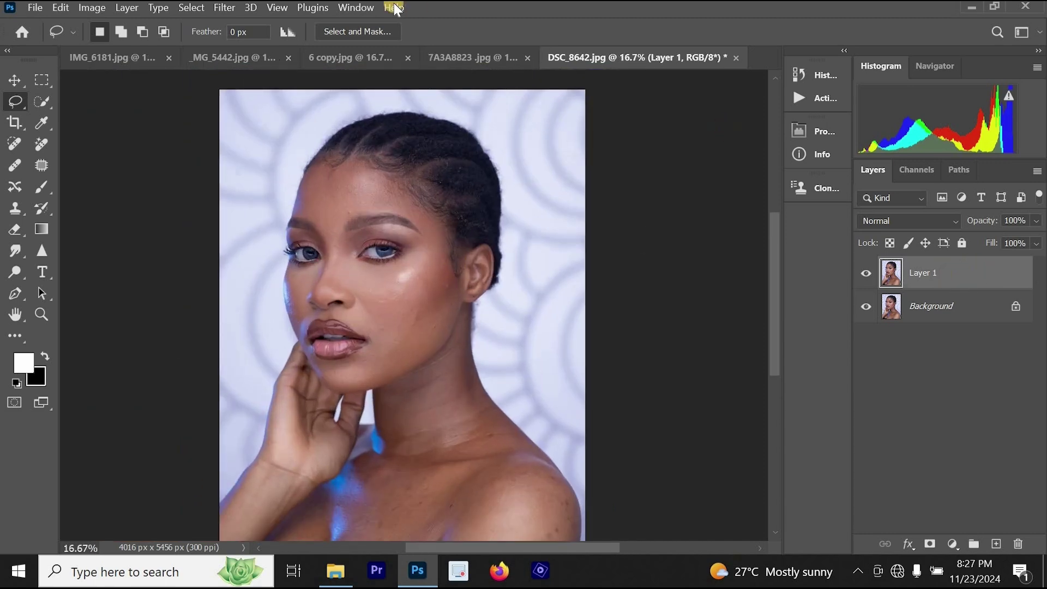
{"action": "left_click", "coordinate": [223, 8]}
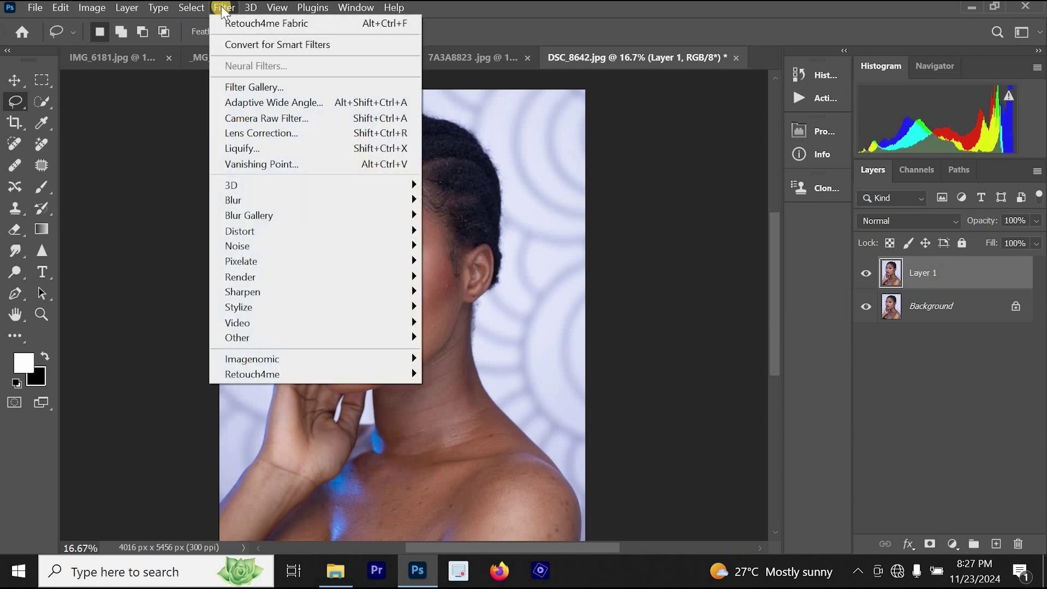
{"action": "mouse_move", "coordinate": [298, 377]}
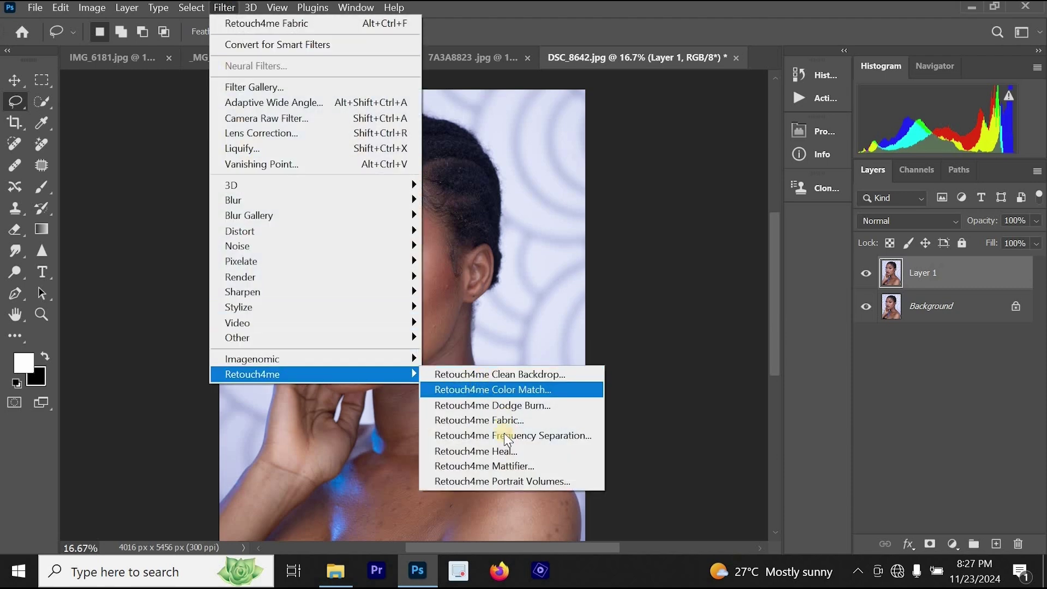
{"action": "left_click", "coordinate": [505, 450]}
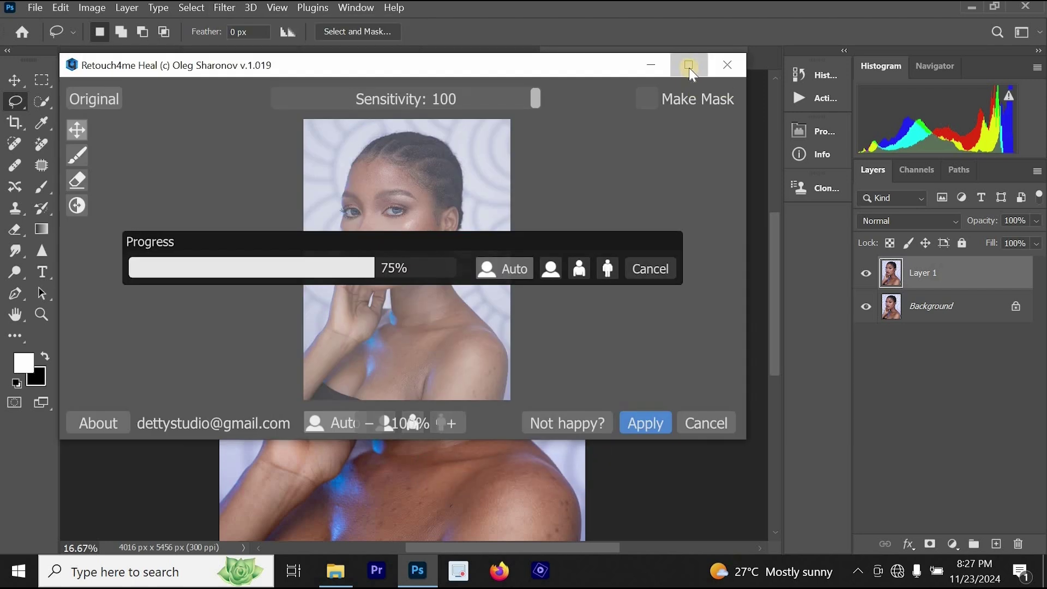
{"action": "left_click", "coordinate": [689, 68]}
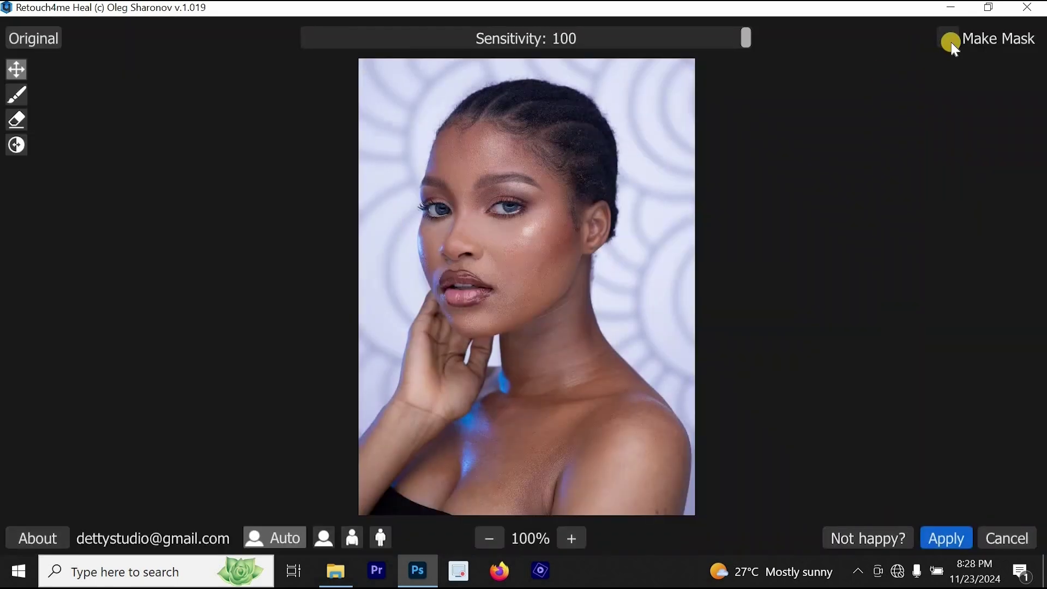
{"action": "left_click", "coordinate": [951, 41]}
{"action": "left_click", "coordinate": [953, 532]}
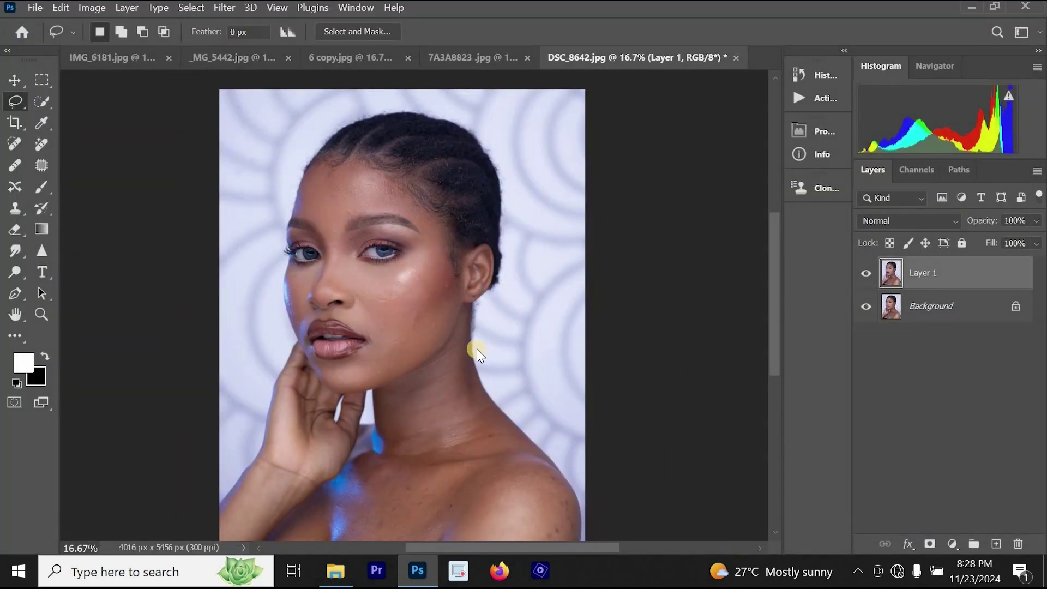
- Examine the healed skin on the neck, chest and shoulder up close, toggling Layer 1's visibility to compare with the original
{"action": "key", "text": "ctrl+space"}
{"action": "left_click", "coordinate": [464, 431]}
{"action": "left_click", "coordinate": [464, 431]}
{"action": "left_click", "coordinate": [465, 431], "text": "alt"}
{"action": "left_click_drag", "start_coordinate": [543, 302], "coordinate": [548, 277]}
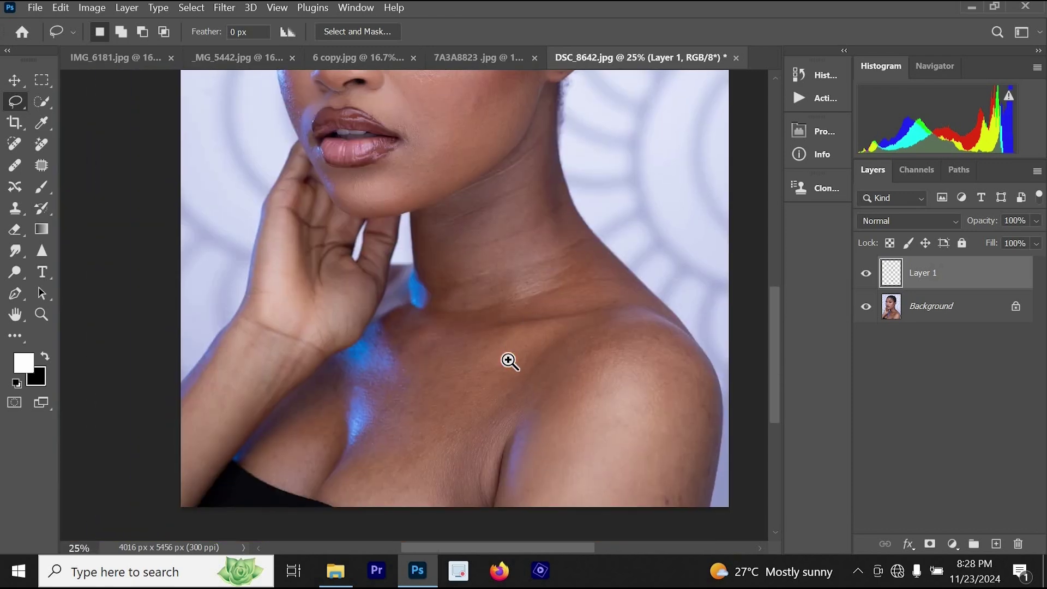
{"action": "left_click", "coordinate": [511, 357]}
{"action": "left_click", "coordinate": [522, 358]}
{"action": "left_click_drag", "start_coordinate": [522, 358], "coordinate": [426, 318]}
{"action": "left_click", "coordinate": [511, 339], "text": "alt"}
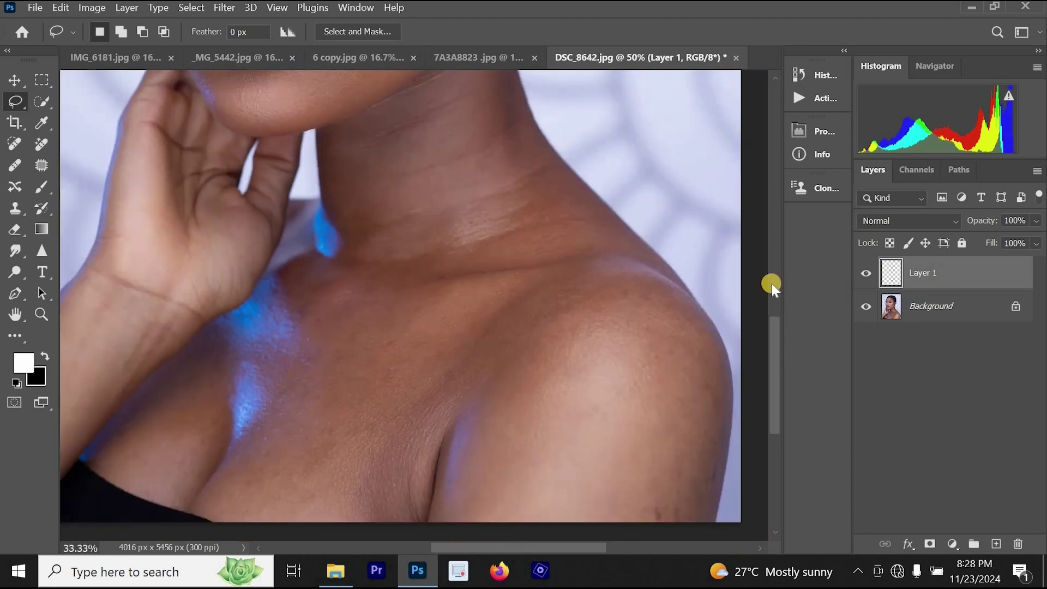
{"action": "left_click", "coordinate": [866, 273]}
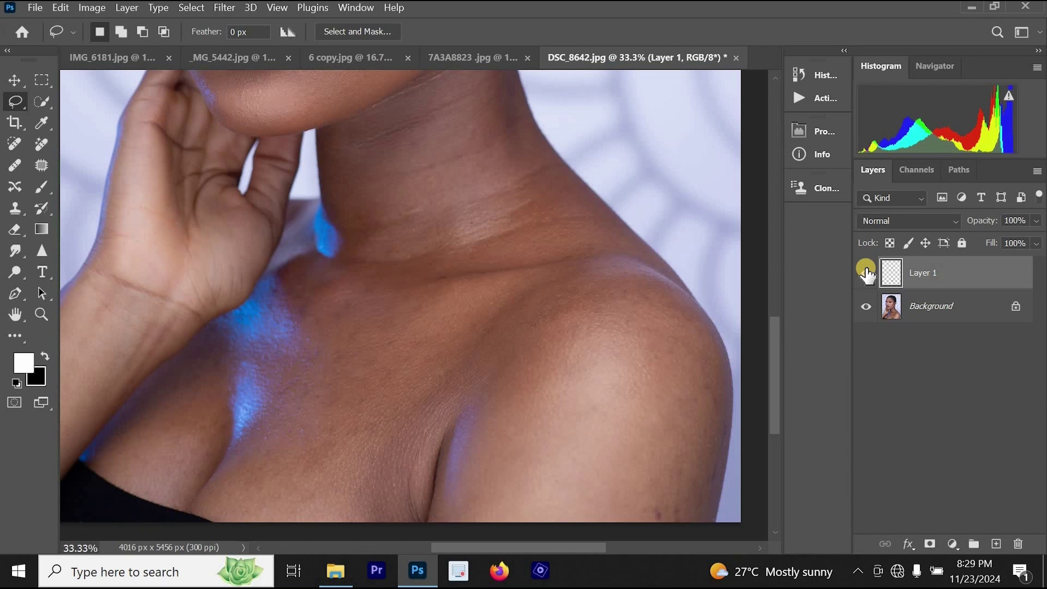
- Switch to the 7A3A8823 .jpg portrait and examine the skin texture on the cheeks and nose at close range
{"action": "key", "text": "ctrl+plus"}
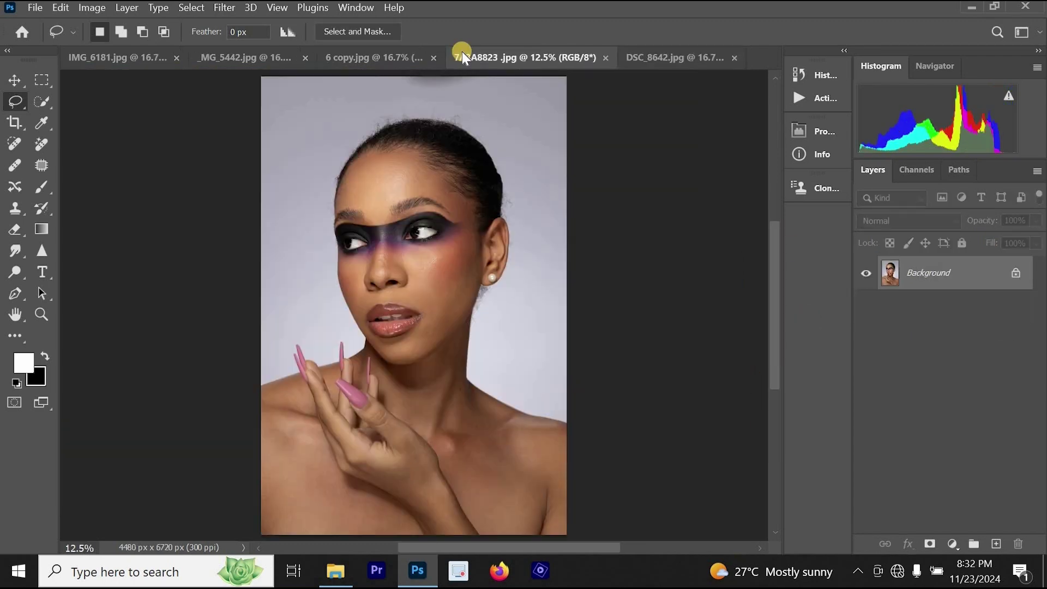
{"action": "left_click", "coordinate": [363, 61]}
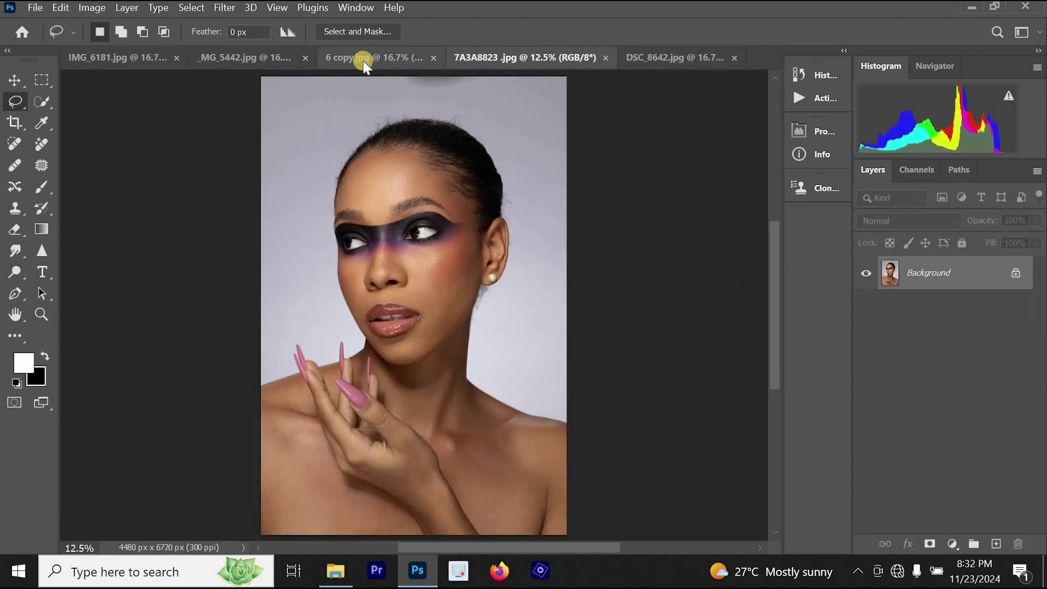
{"action": "scroll", "coordinate": [416, 273], "scroll_direction": "up", "scroll_amount": 3}
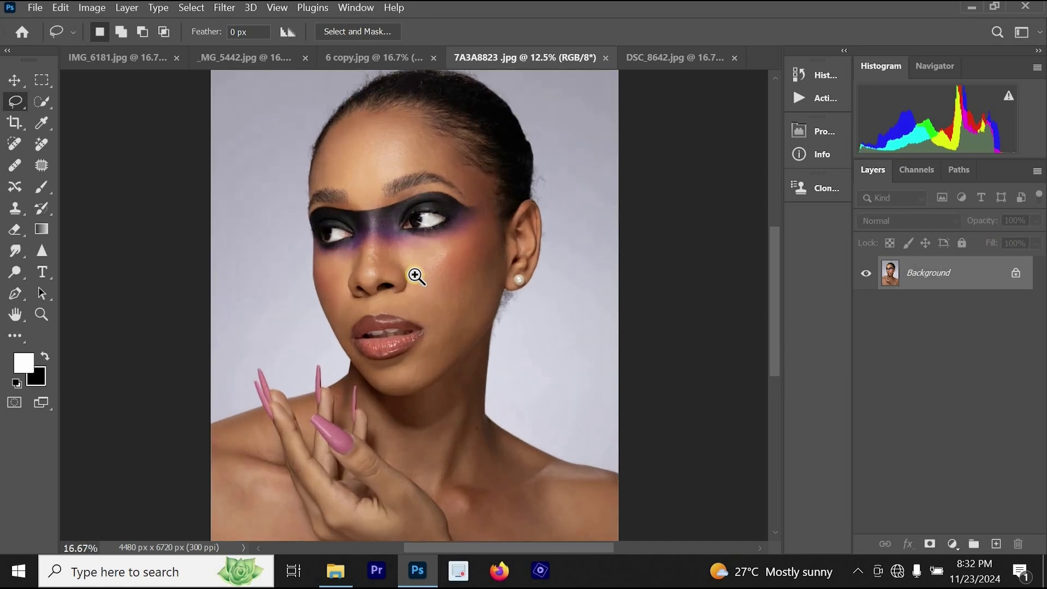
{"action": "scroll", "coordinate": [431, 287], "scroll_direction": "down", "scroll_amount": 2}
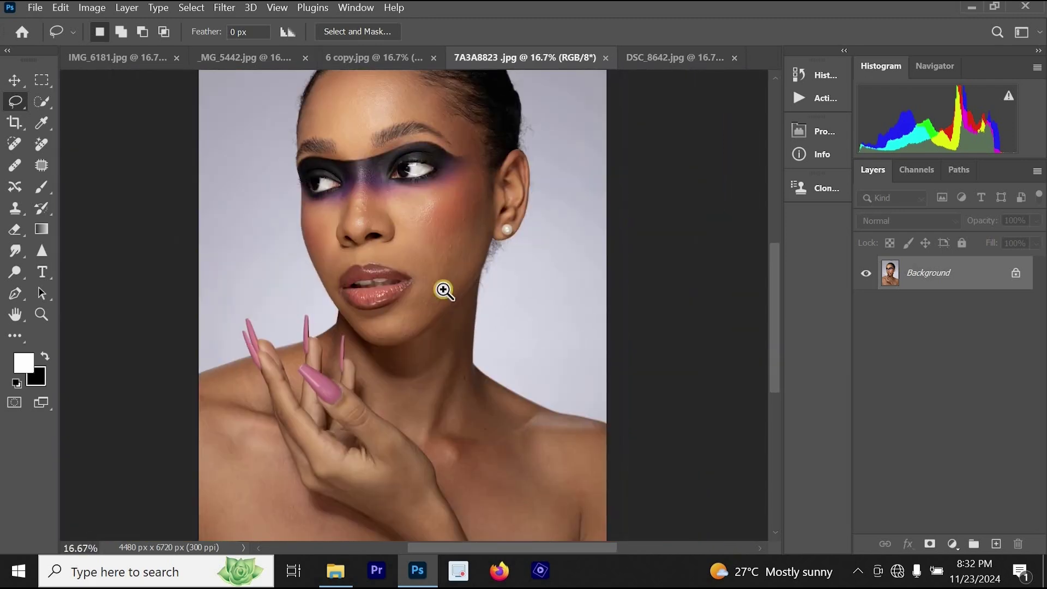
{"action": "scroll", "coordinate": [444, 289], "scroll_direction": "up", "scroll_amount": 1}
{"action": "left_click_drag", "start_coordinate": [462, 347], "coordinate": [482, 456]}
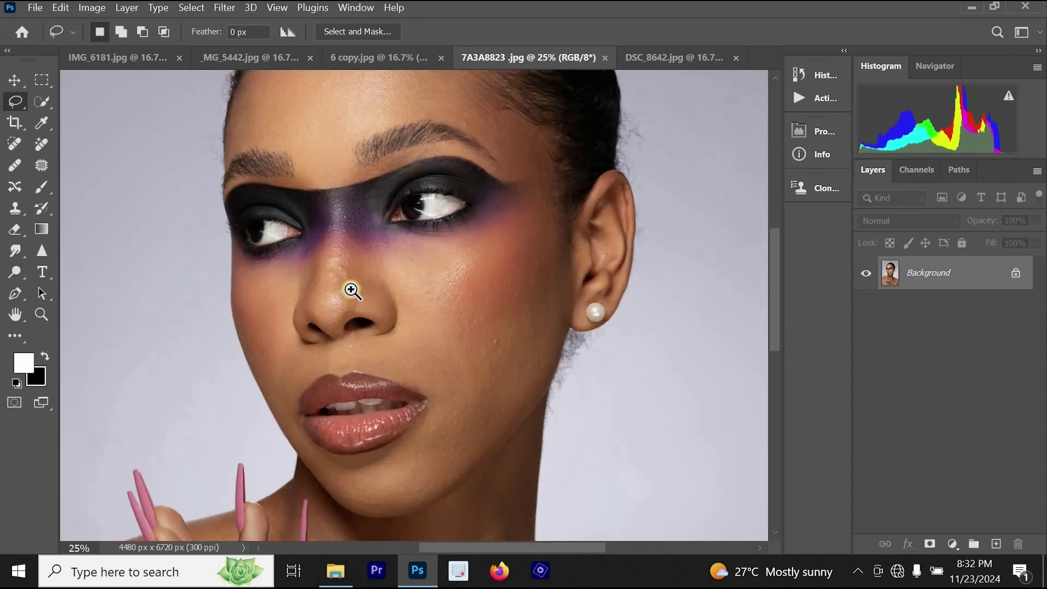
{"action": "scroll", "coordinate": [350, 294], "scroll_direction": "up", "scroll_amount": 2}
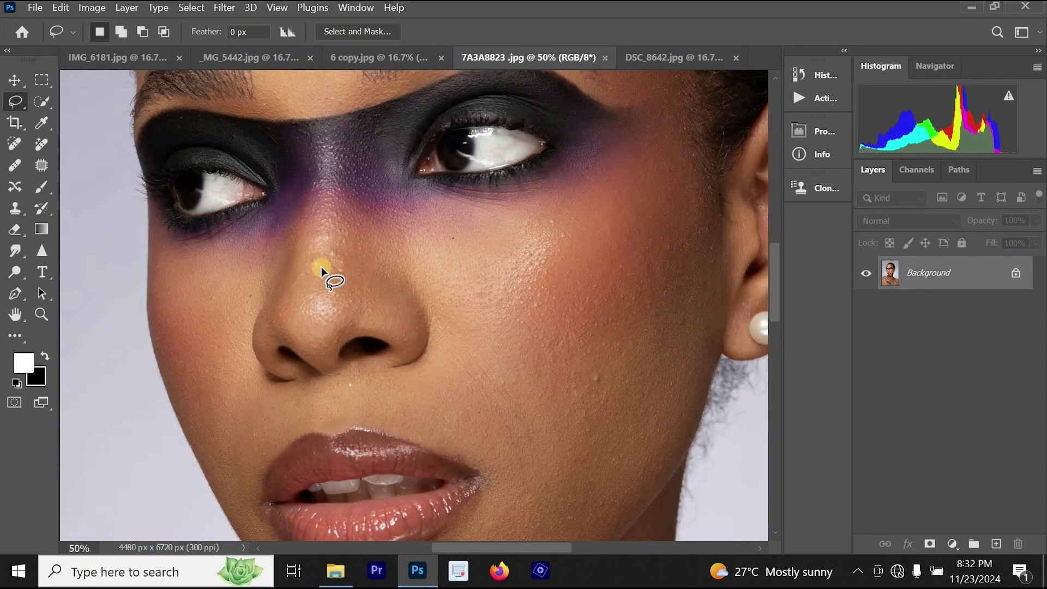
{"action": "scroll", "coordinate": [336, 264], "scroll_direction": "up", "scroll_amount": 2}
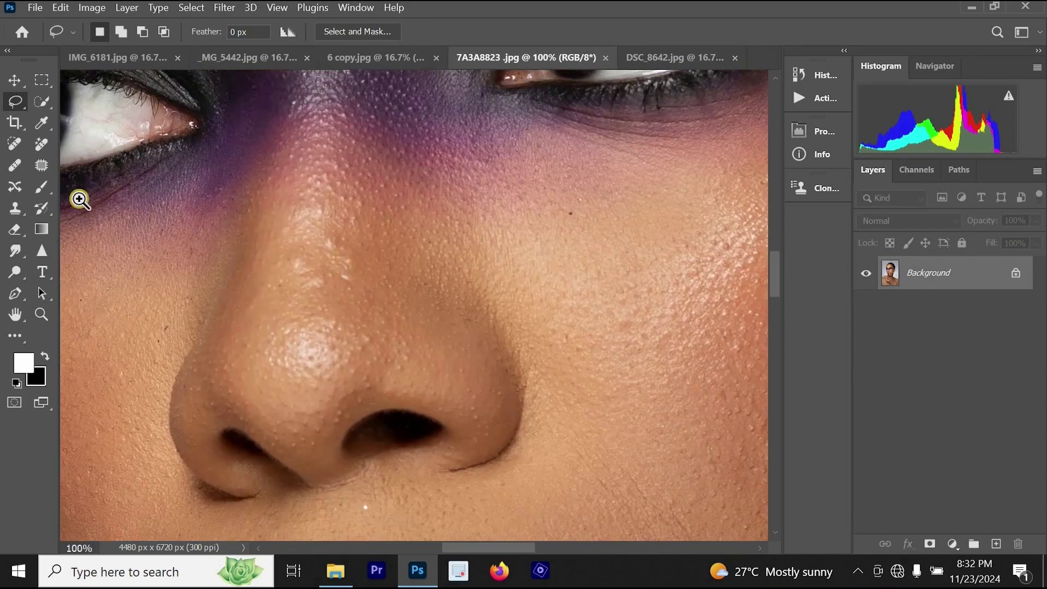
- Patch the shiny, uneven spots along the bridge of the nose with the Patch tool
{"action": "left_click", "coordinate": [41, 168]}
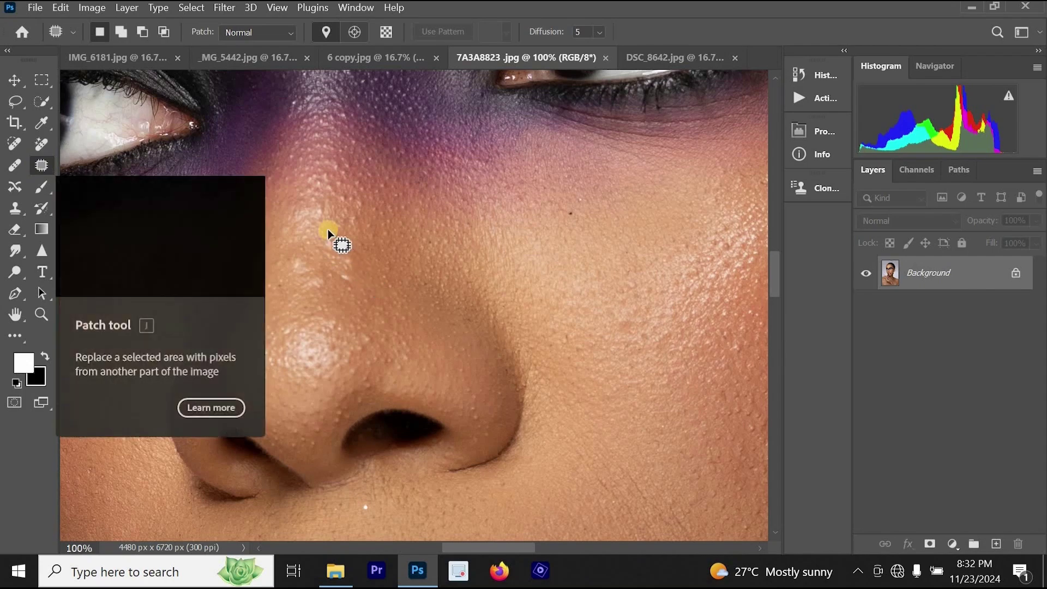
{"action": "left_click_drag", "start_coordinate": [351, 252], "coordinate": [373, 241]}
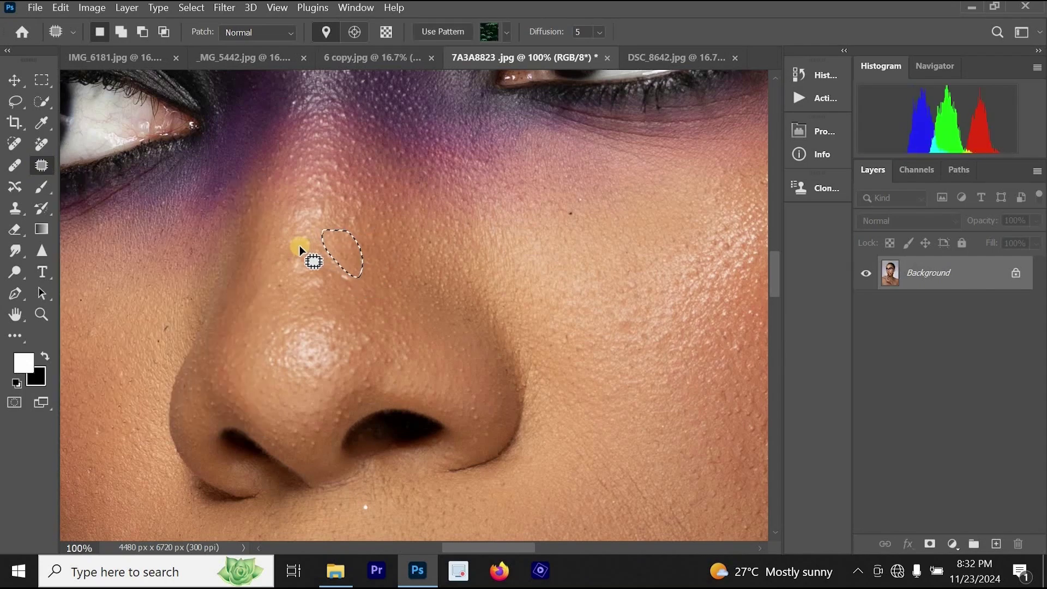
{"action": "mouse_move", "coordinate": [299, 246]}
{"action": "left_mouse_down"}
{"action": "mouse_move", "coordinate": [323, 283]}
{"action": "mouse_move", "coordinate": [336, 251]}
{"action": "mouse_move", "coordinate": [363, 271]}
{"action": "mouse_move", "coordinate": [367, 257]}
{"action": "left_mouse_up"}
{"action": "left_click_drag", "start_coordinate": [311, 195], "coordinate": [339, 211]}
{"action": "left_click_drag", "start_coordinate": [327, 213], "coordinate": [332, 238]}
{"action": "left_click", "coordinate": [367, 267], "text": "alt"}
{"action": "left_click", "coordinate": [367, 267], "text": "alt"}
{"action": "left_click", "coordinate": [368, 267], "text": "alt"}
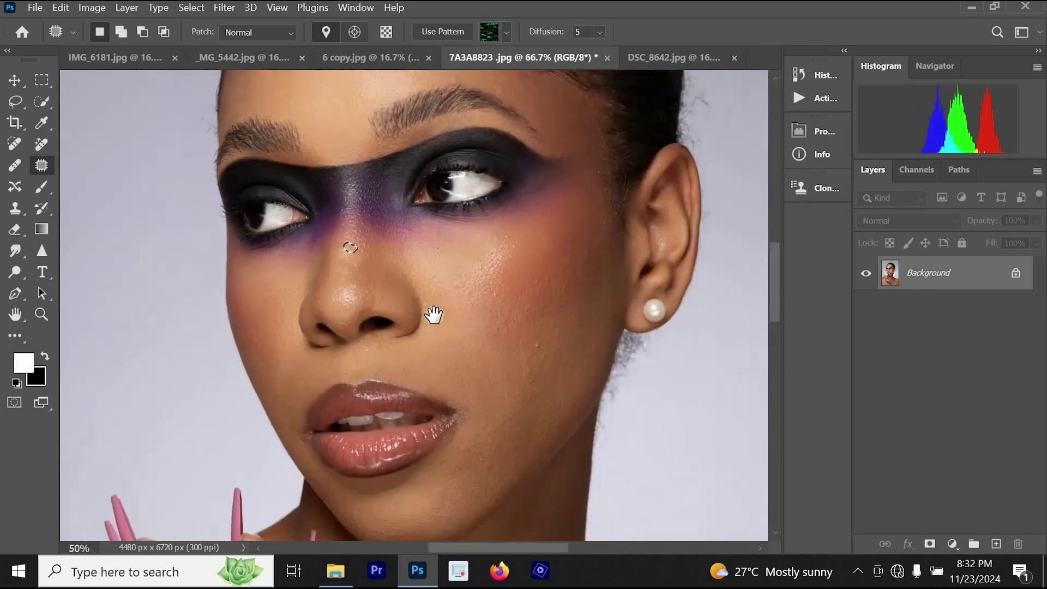
- Patch a blemish on the cheek below the ear side of the face and clear the selection
{"action": "left_click_drag", "start_coordinate": [436, 318], "coordinate": [413, 326]}
{"action": "left_click", "coordinate": [528, 376], "text": "ctrl"}
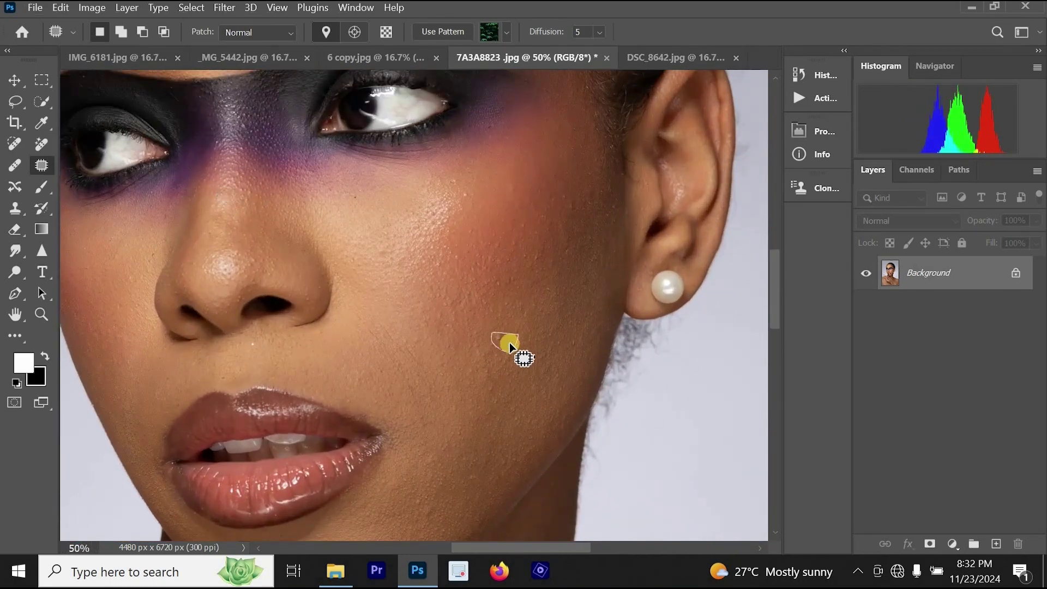
{"action": "left_click_drag", "start_coordinate": [505, 340], "coordinate": [532, 335]}
{"action": "left_click", "coordinate": [528, 334], "text": "ctrl+alt"}
{"action": "left_click", "coordinate": [531, 332], "text": "ctrl+alt"}
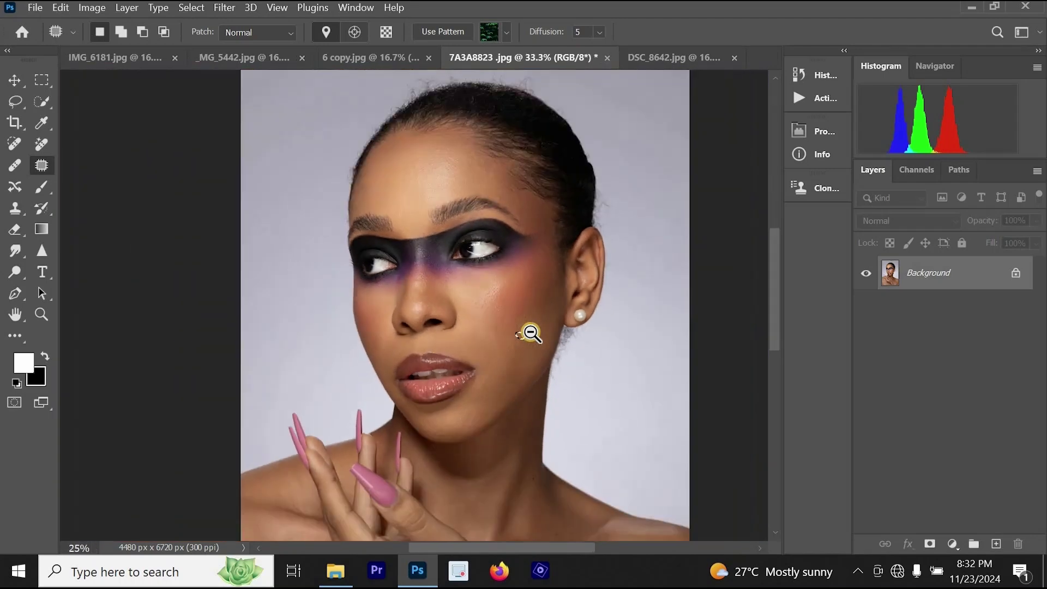
{"action": "left_click", "coordinate": [517, 355], "text": "ctrl+alt"}
{"action": "left_click", "coordinate": [493, 345], "text": "ctrl+alt"}
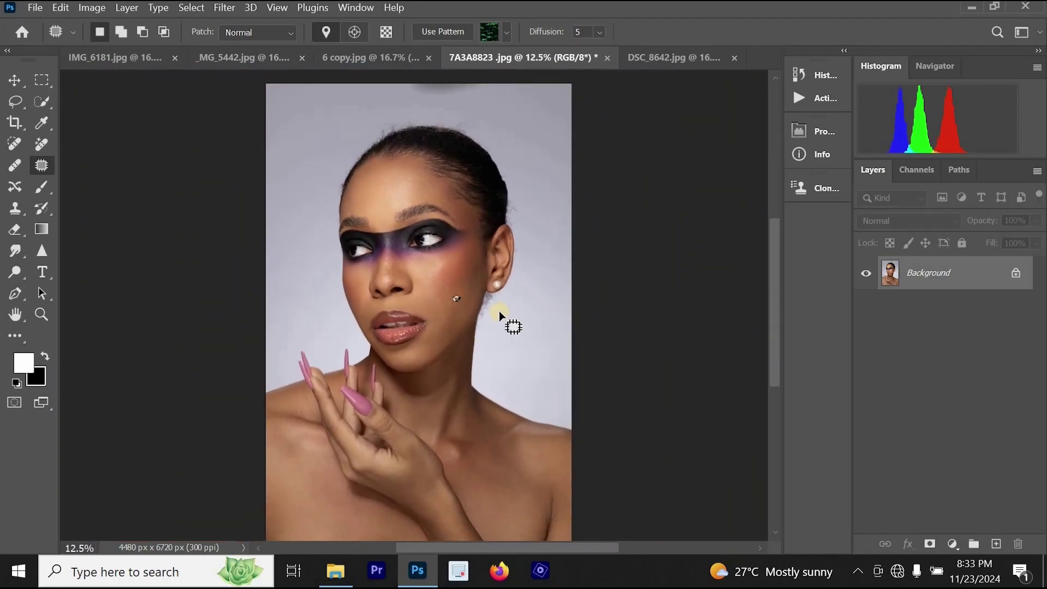
{"action": "left_click", "coordinate": [498, 313], "text": "ctrl"}
{"action": "left_click", "coordinate": [490, 297]}
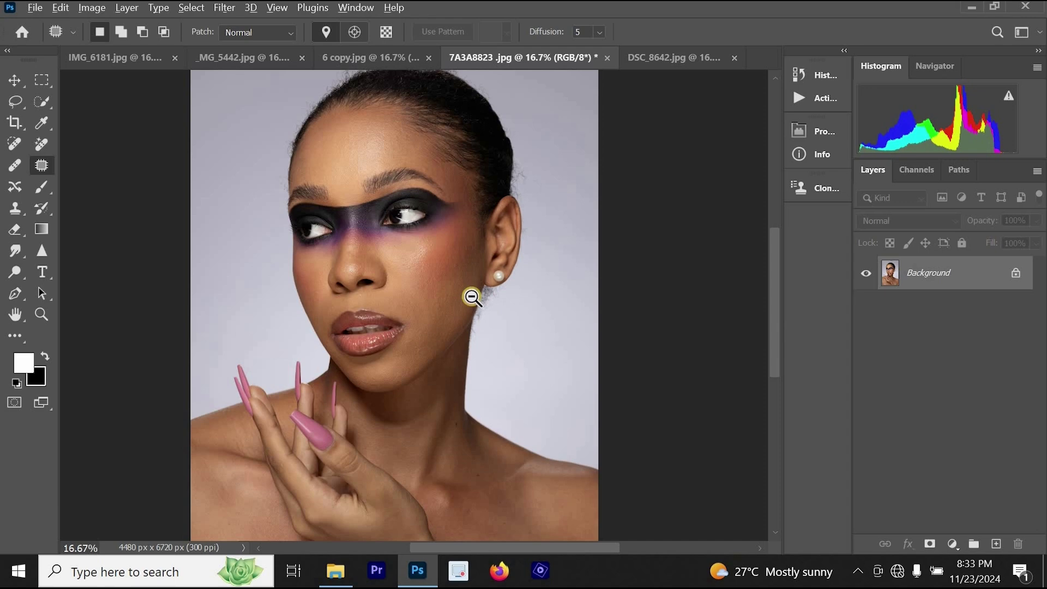
- Duplicate the Background layer of the patched portrait
{"action": "left_click", "coordinate": [473, 294], "text": "ctrl+alt"}
{"action": "left_click_drag", "start_coordinate": [475, 309], "coordinate": [449, 309]}
{"action": "scroll", "coordinate": [472, 310], "scroll_direction": "up", "scroll_amount": 1}
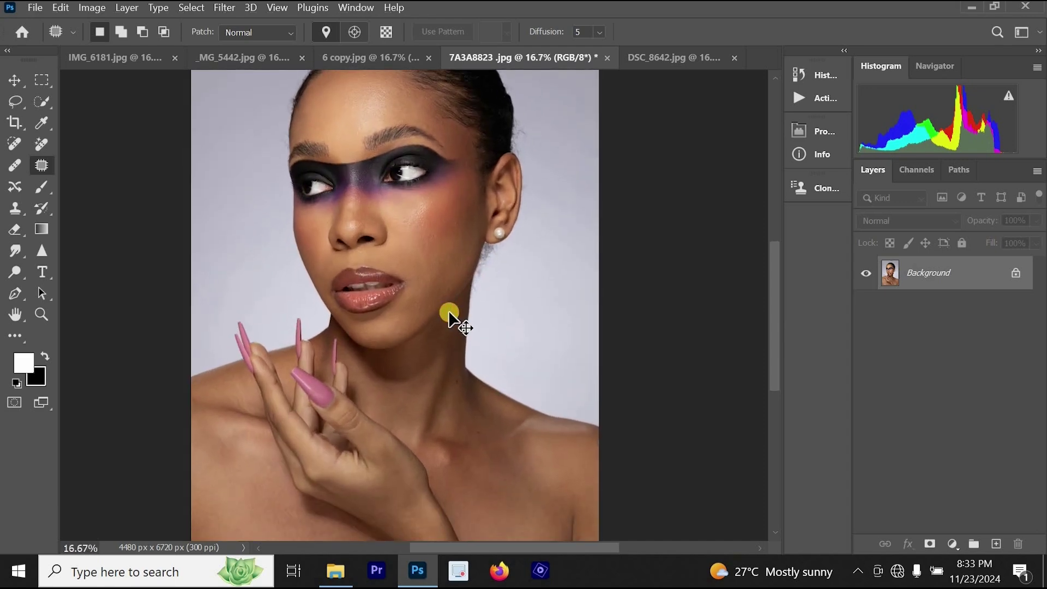
{"action": "key", "text": "ctrl+j"}
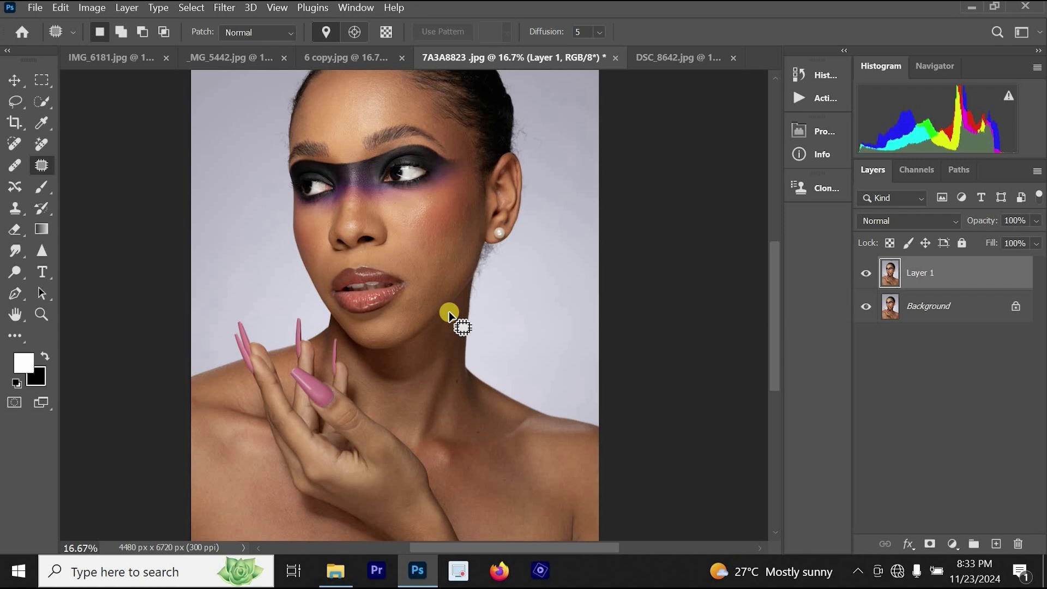
- Apply Retouch4me Dodge Burn to the duplicated portrait layer with Blend at 162 and Warmth at 5
{"action": "left_click", "coordinate": [233, 8]}
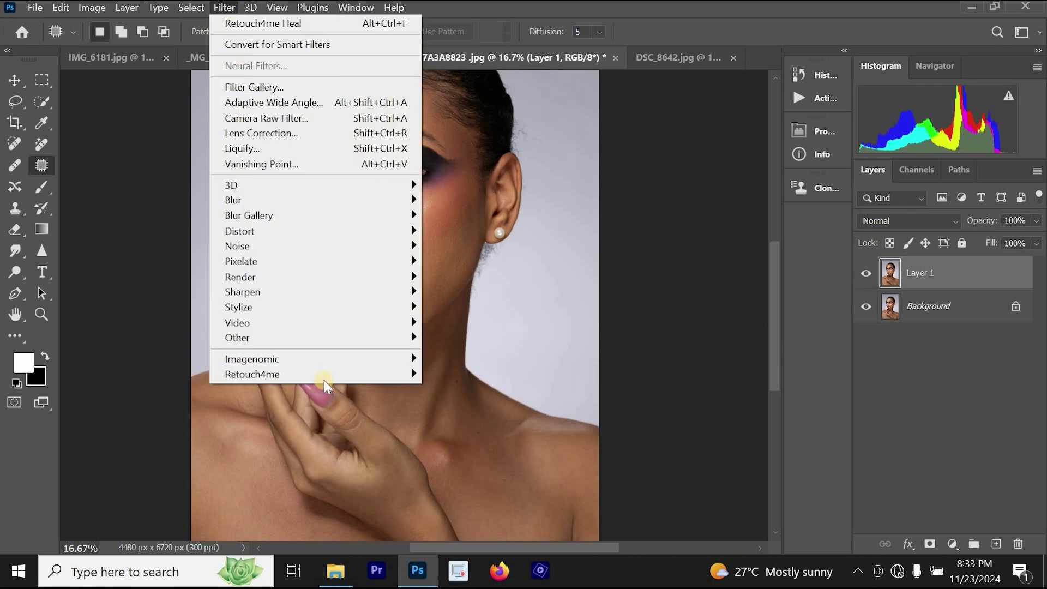
{"action": "mouse_move", "coordinate": [325, 376]}
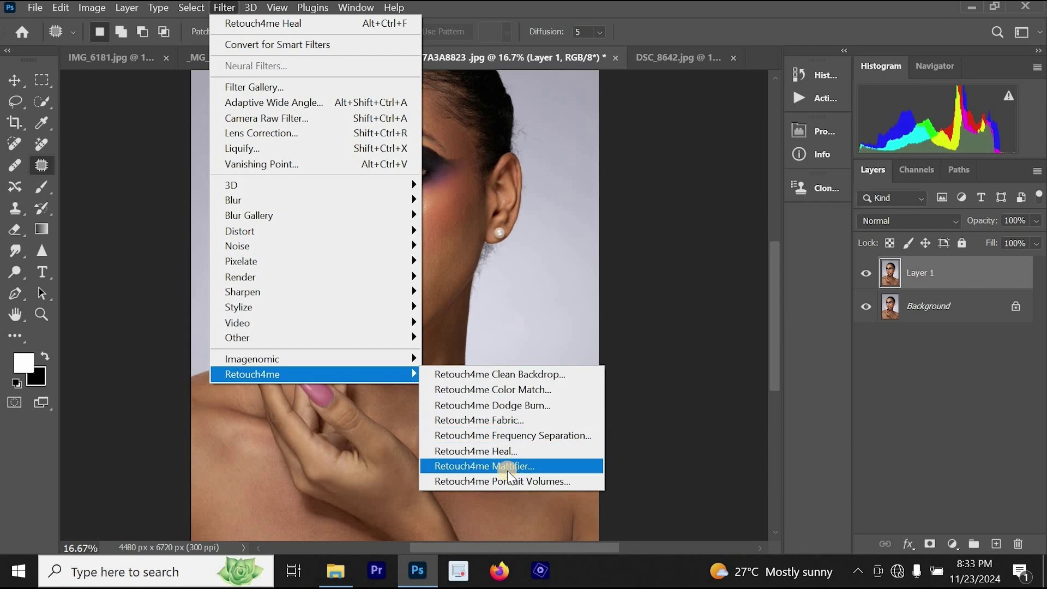
{"action": "left_click", "coordinate": [519, 409]}
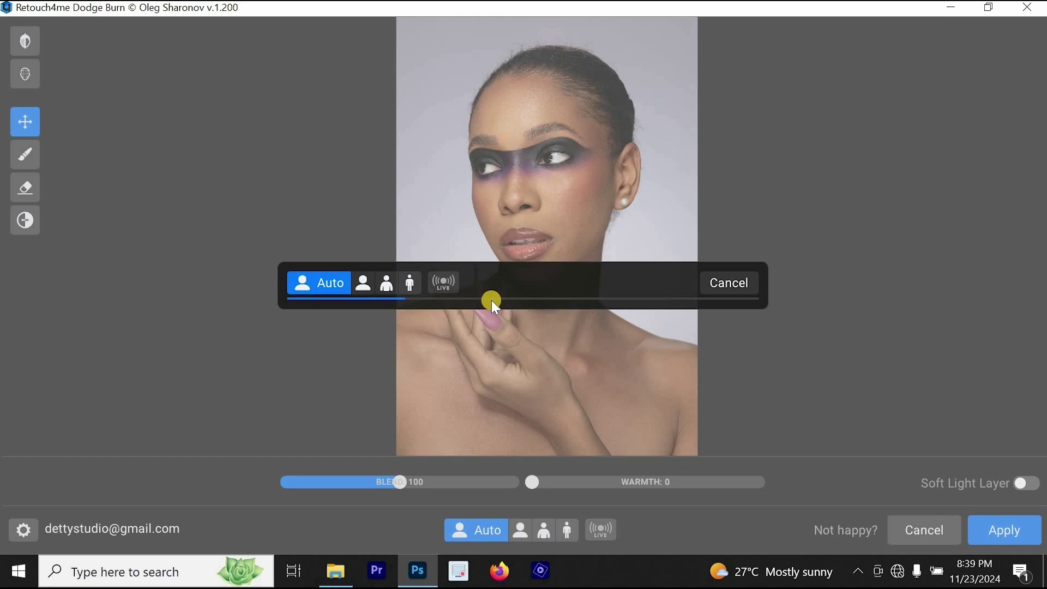
{"action": "left_click_drag", "start_coordinate": [400, 482], "coordinate": [474, 483]}
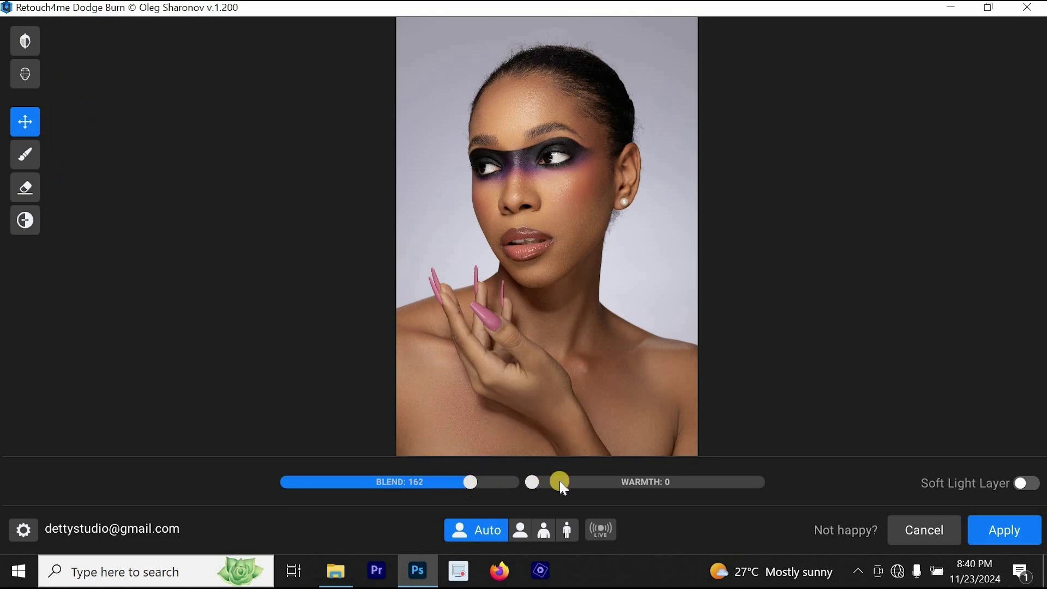
{"action": "mouse_move", "coordinate": [537, 481]}
{"action": "left_mouse_down"}
{"action": "mouse_move", "coordinate": [602, 489]}
{"action": "mouse_move", "coordinate": [539, 484]}
{"action": "left_mouse_up"}
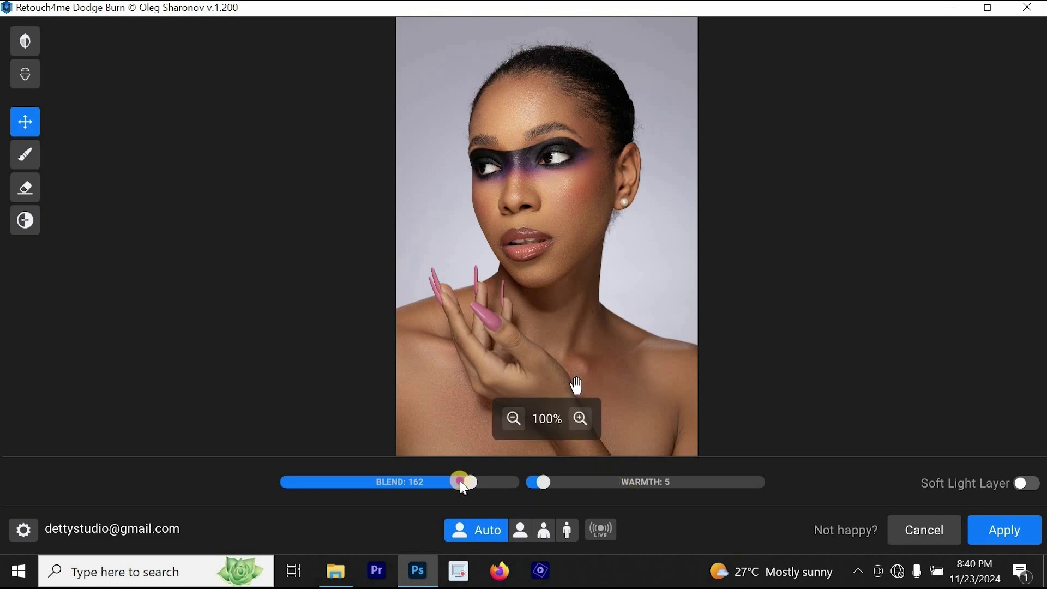
{"action": "left_click", "coordinate": [1003, 531]}
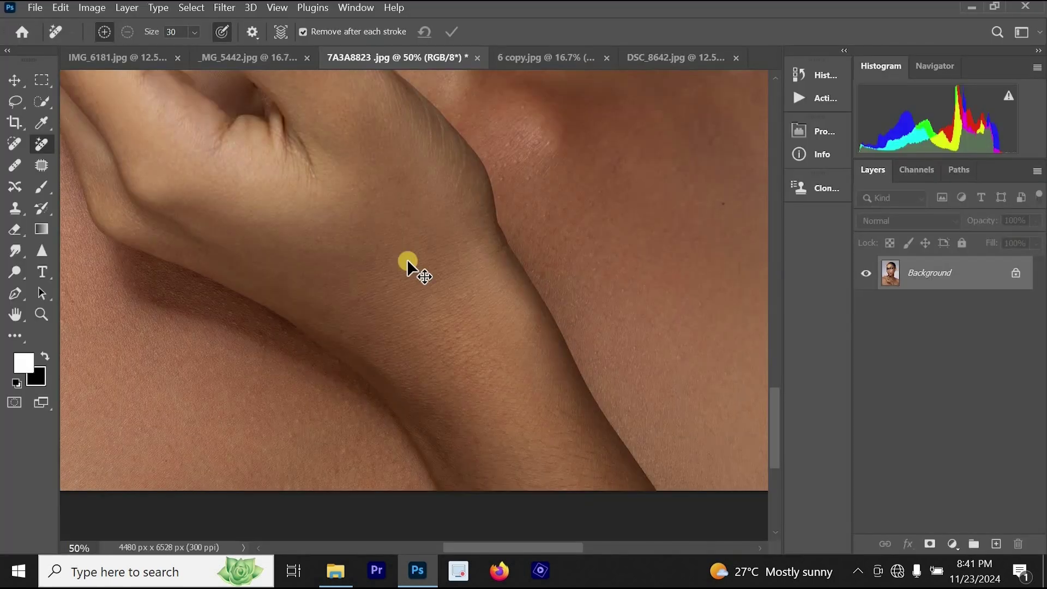
- Compare the skin on the hand and wrist before and after the Dodge Burn retouch at close range
{"action": "key", "text": "ctrl+z"}
{"action": "key", "text": "ctrl+shift+z"}
{"action": "left_click", "coordinate": [408, 262], "text": "alt"}
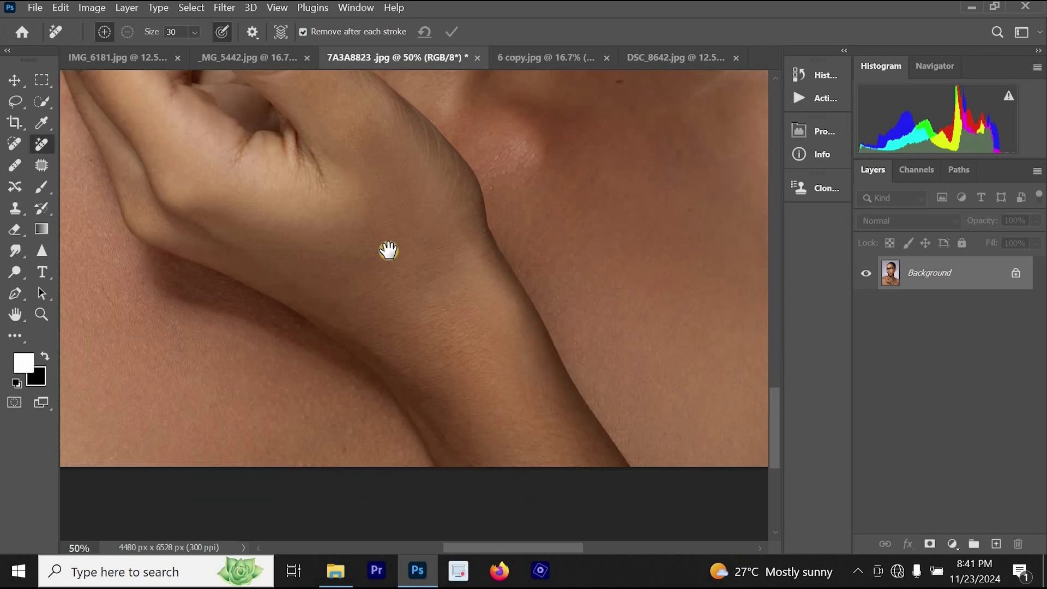
{"action": "left_click_drag", "start_coordinate": [380, 227], "coordinate": [451, 353]}
{"action": "left_click_drag", "start_coordinate": [412, 213], "coordinate": [352, 441]}
{"action": "left_click", "coordinate": [428, 258], "text": "alt"}
{"action": "left_click", "coordinate": [407, 249], "text": "ctrl"}
{"action": "left_click_drag", "start_coordinate": [452, 244], "coordinate": [499, 374]}
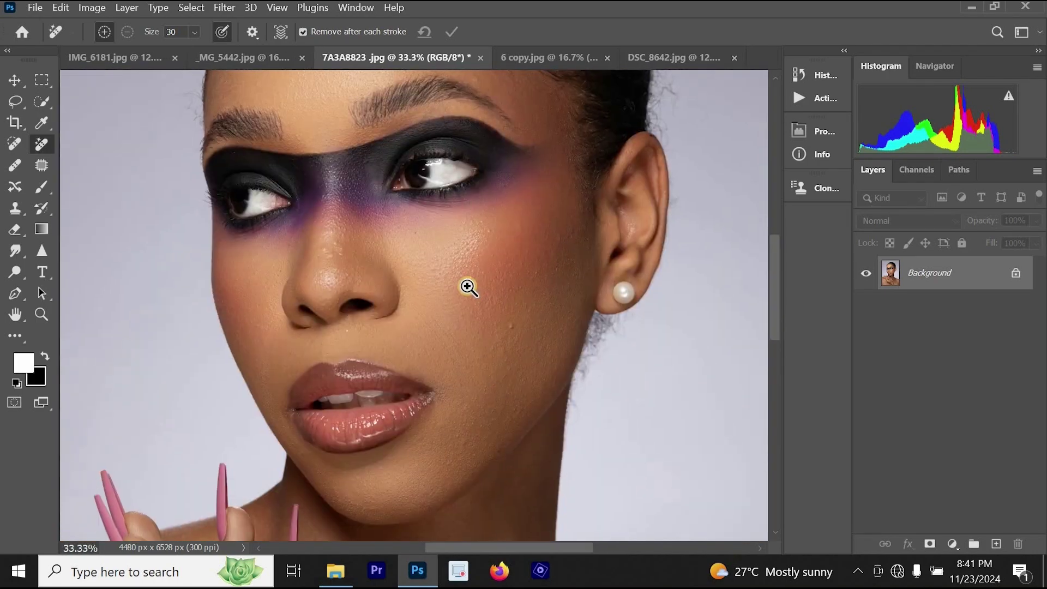
- Compare the cheek and nose texture with and without the Dodge Burn retouch by toggling the last change
{"action": "left_click", "coordinate": [469, 289], "text": "ctrl"}
{"action": "key", "text": "ctrl+z"}
{"action": "key", "text": "ctrl+shift+z"}
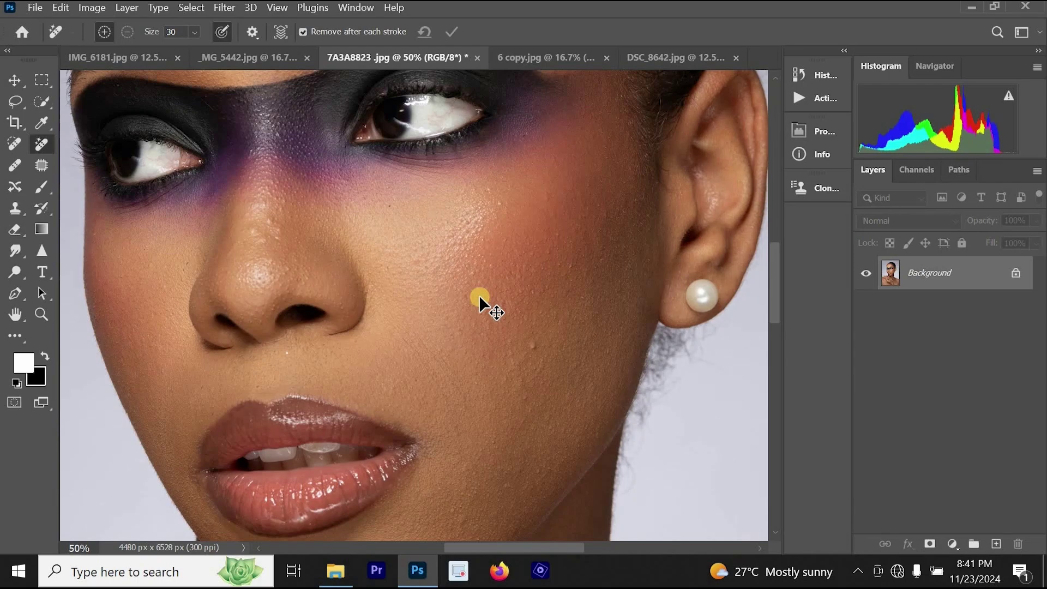
{"action": "key", "text": "ctrl+z"}
{"action": "key", "text": "ctrl+shift+z"}
{"action": "left_click", "coordinate": [479, 297], "text": "alt"}
{"action": "left_click", "coordinate": [480, 297], "text": "alt"}
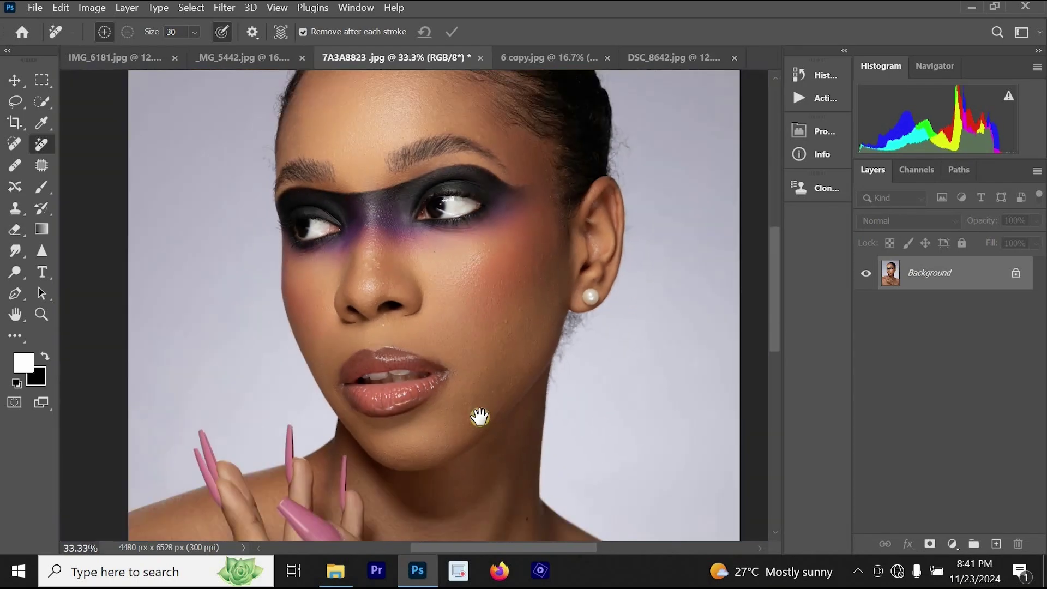
- Compare the neck, chest and hand before and after Dodge Burn, keeping the retouched version
{"action": "left_click_drag", "start_coordinate": [479, 412], "coordinate": [469, 270]}
{"action": "key", "text": "ctrl+z"}
{"action": "key", "text": "ctrl+shift+z"}
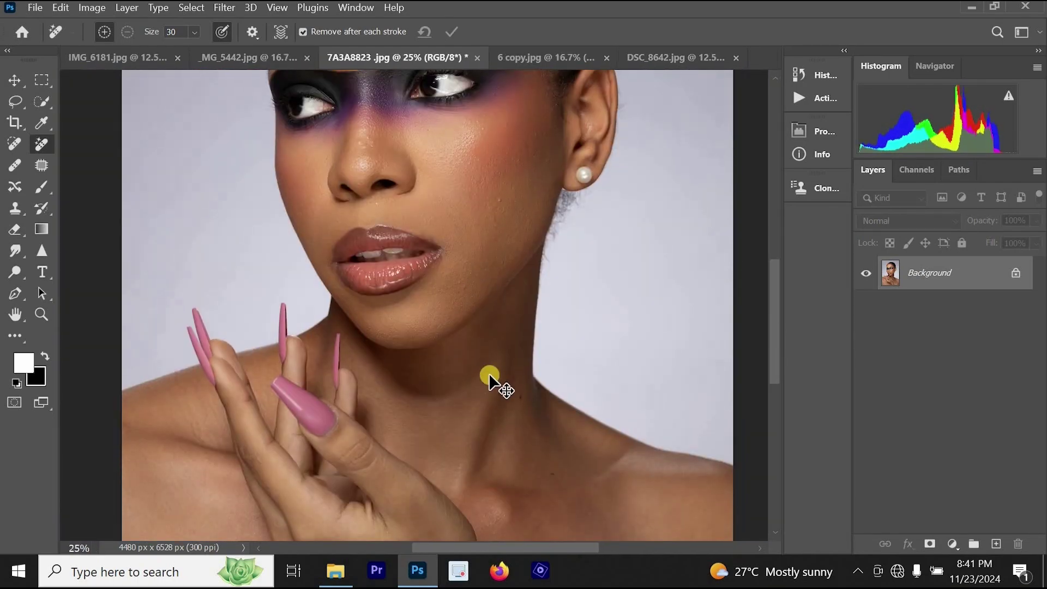
{"action": "left_click", "coordinate": [470, 428], "text": "alt"}
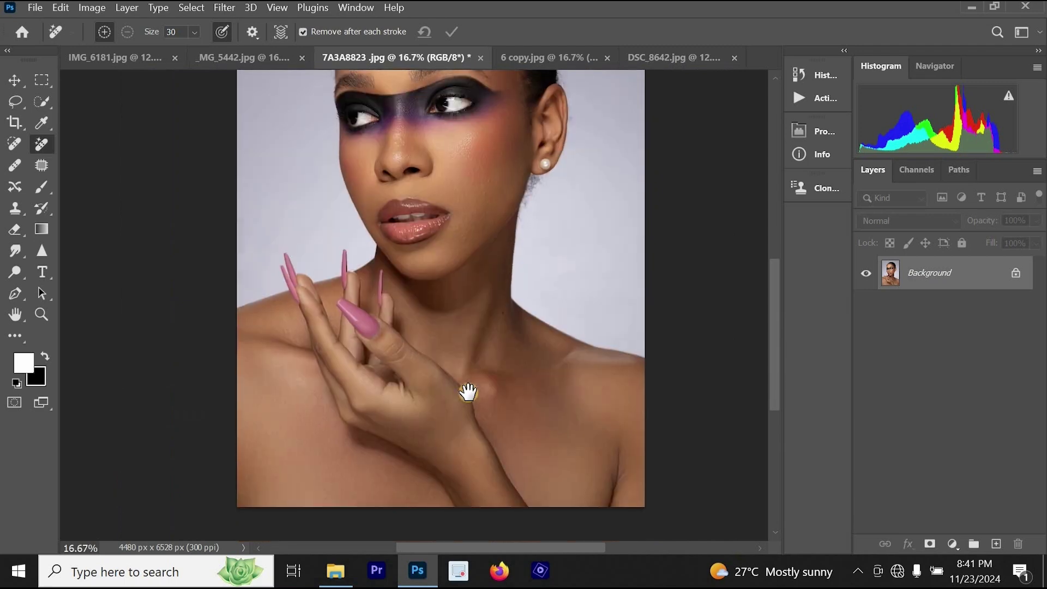
{"action": "left_click", "coordinate": [468, 393]}
{"action": "key", "text": "ctrl+z"}
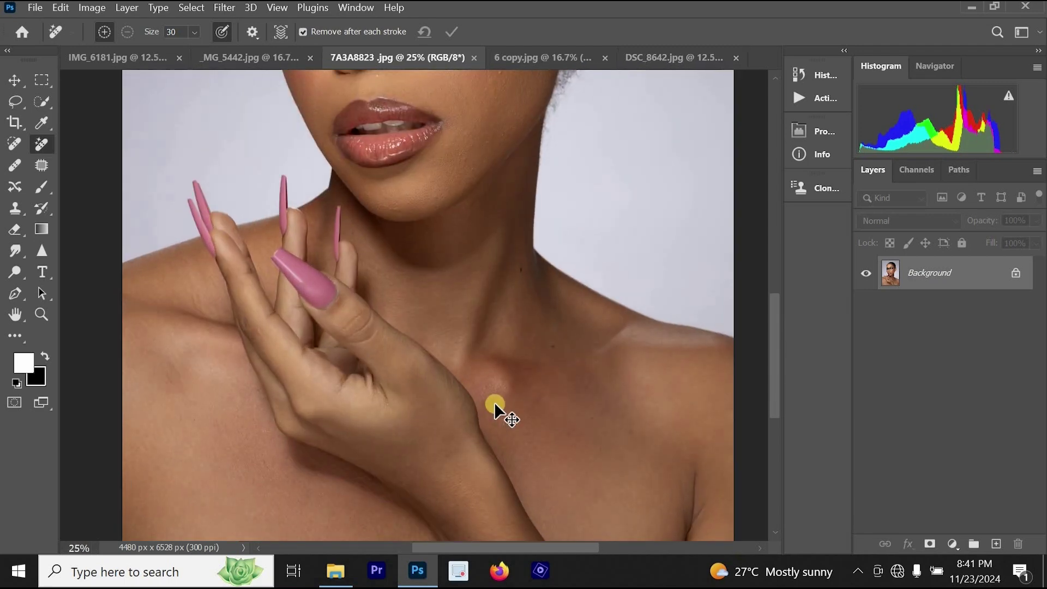
{"action": "key", "text": "ctrl+shift+z"}
{"action": "left_click", "coordinate": [309, 435], "text": "ctrl"}
{"action": "left_click", "coordinate": [308, 436]}
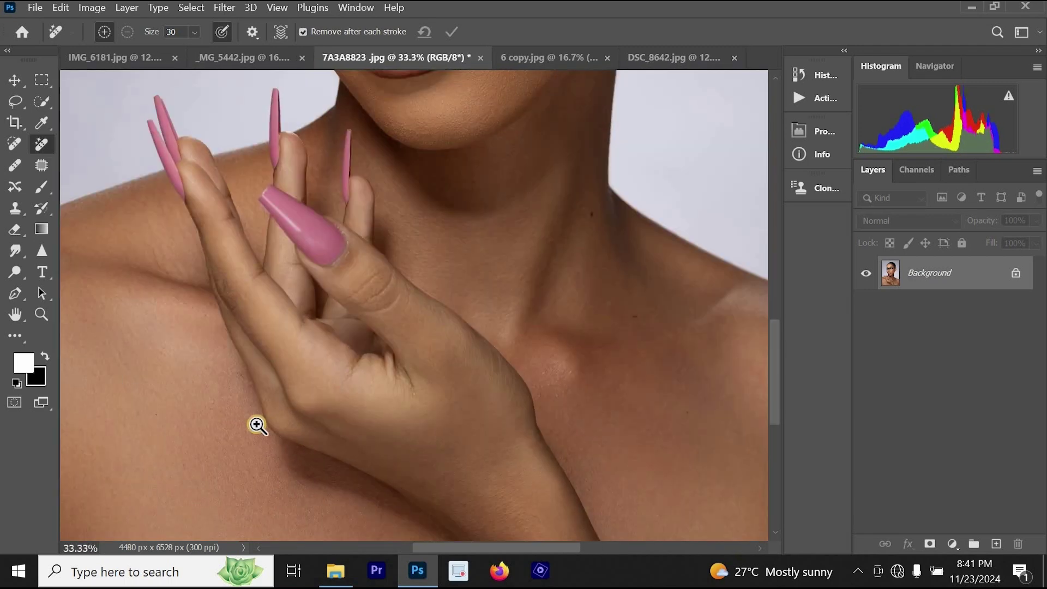
{"action": "left_click", "coordinate": [309, 402], "text": "alt"}
{"action": "left_click", "coordinate": [309, 403], "text": "alt"}
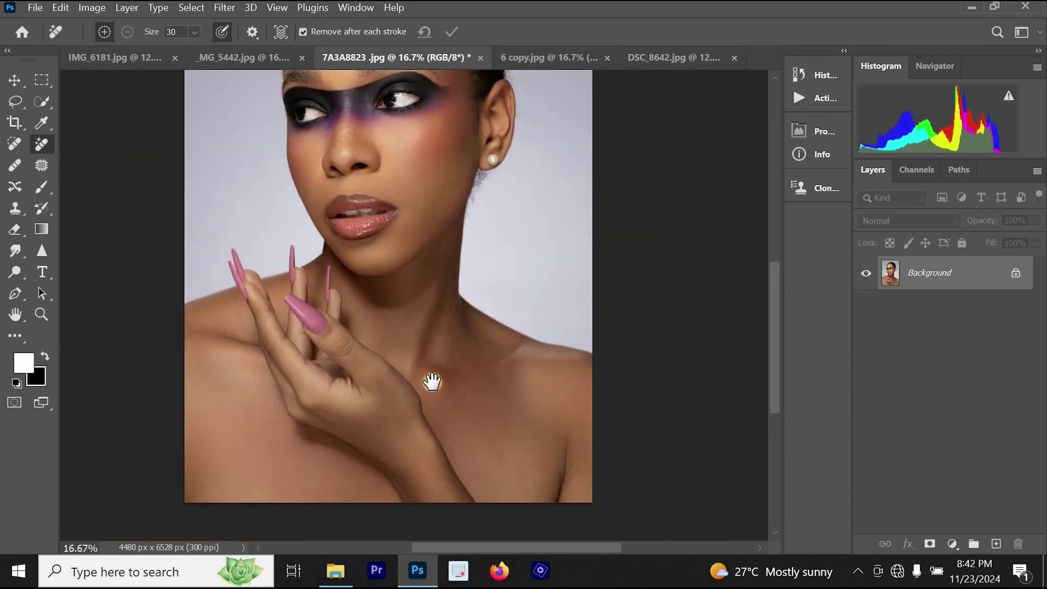
{"action": "scroll", "coordinate": [407, 297], "scroll_direction": "up", "scroll_amount": 2}
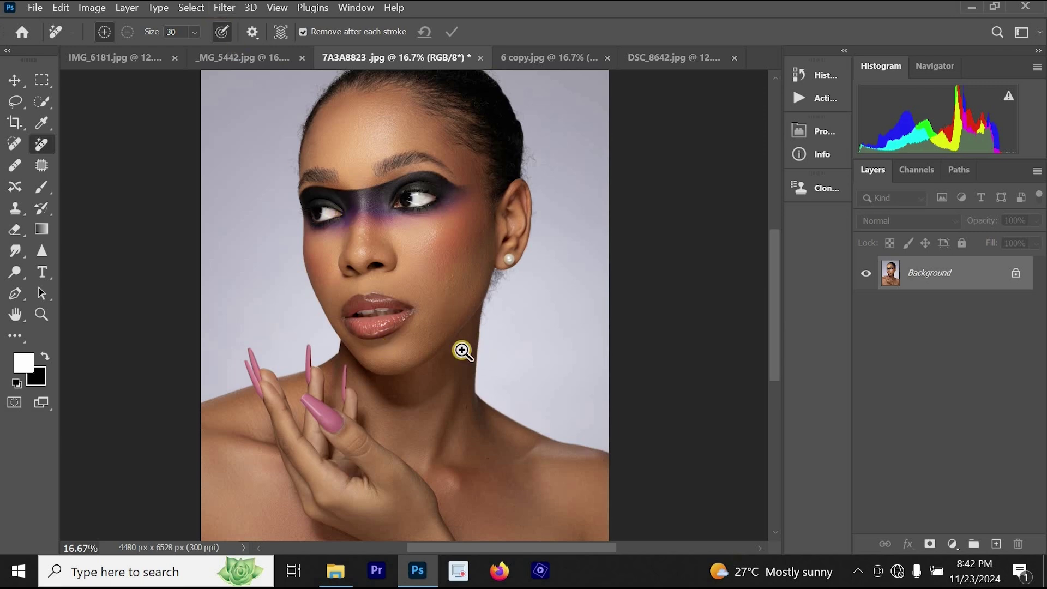
{"action": "left_click", "coordinate": [224, 8]}
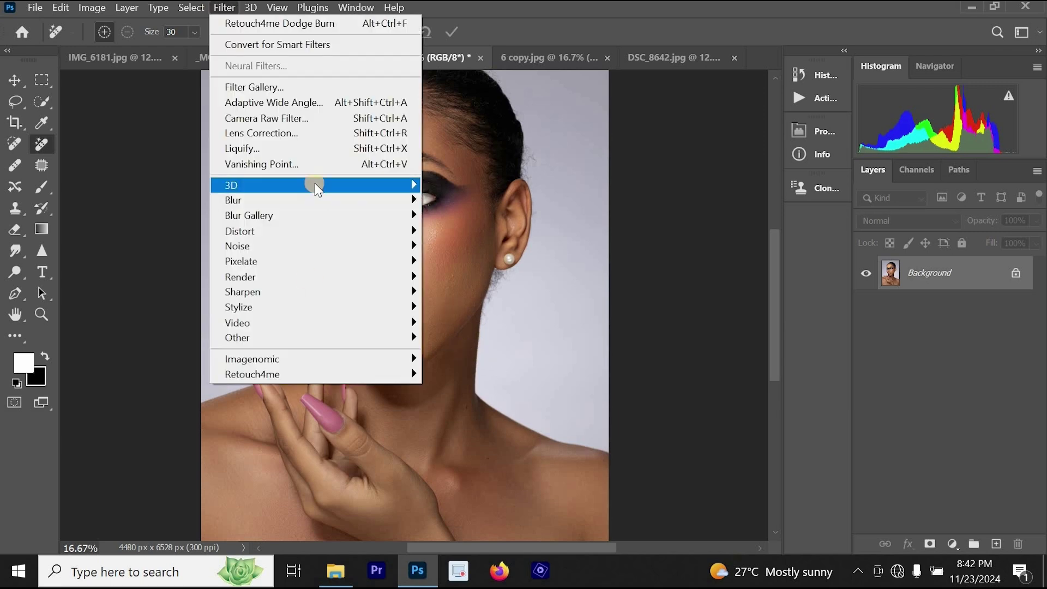
{"action": "mouse_move", "coordinate": [304, 375]}
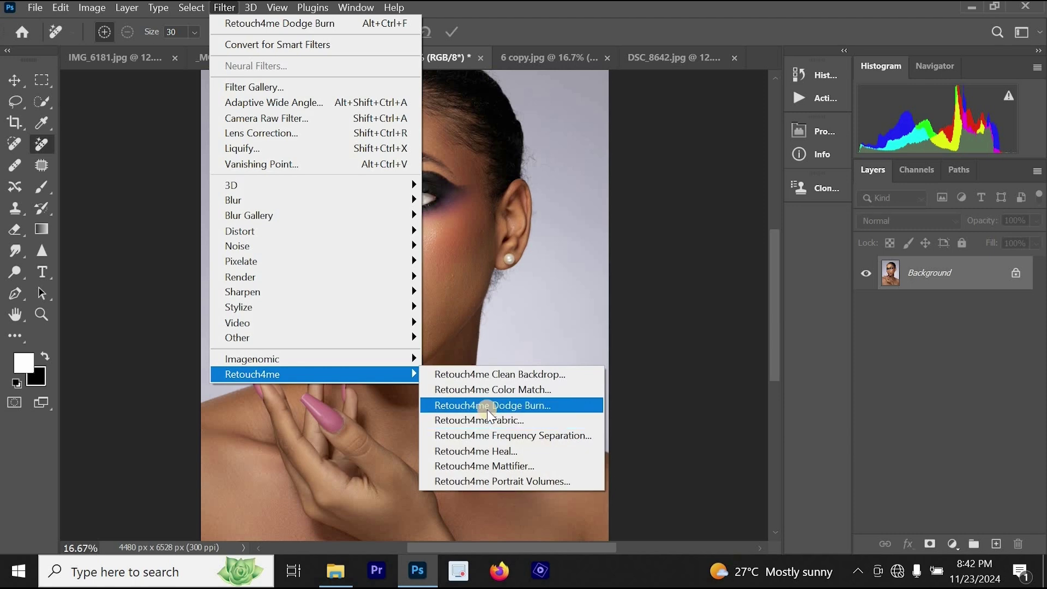
{"action": "left_click", "coordinate": [486, 248]}
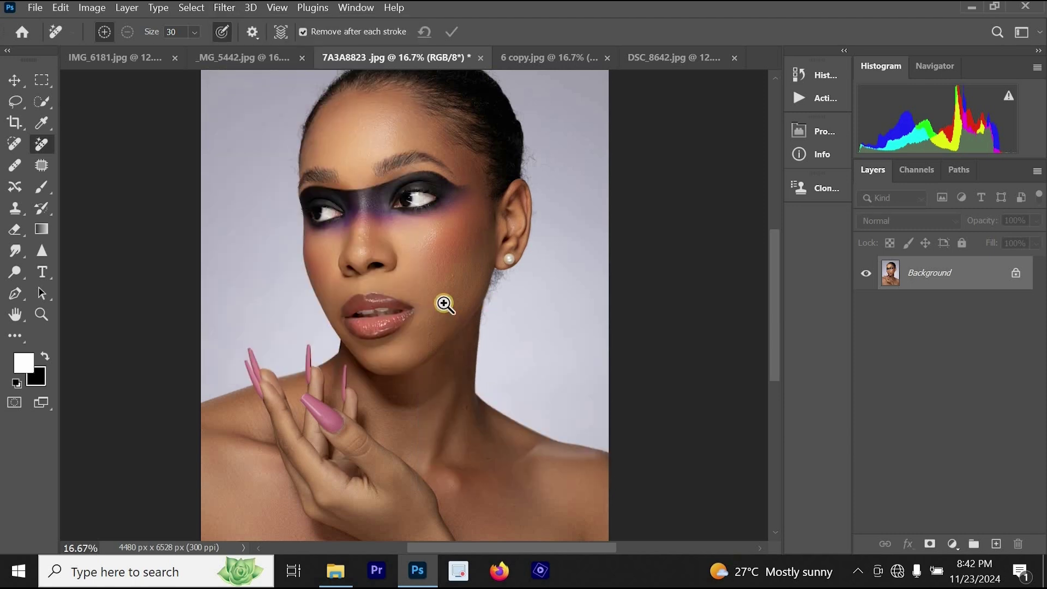
{"action": "left_click", "coordinate": [444, 304], "text": "ctrl"}
{"action": "left_click", "coordinate": [444, 303], "text": "ctrl"}
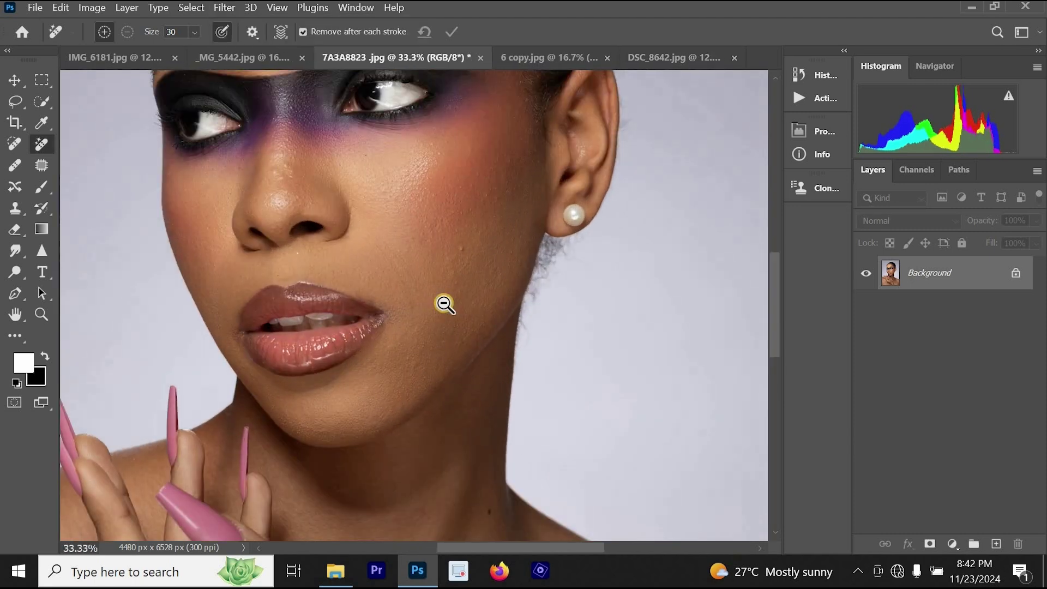
{"action": "left_click", "coordinate": [444, 304], "text": "ctrl+alt"}
{"action": "left_click", "coordinate": [444, 303], "text": "ctrl+alt"}
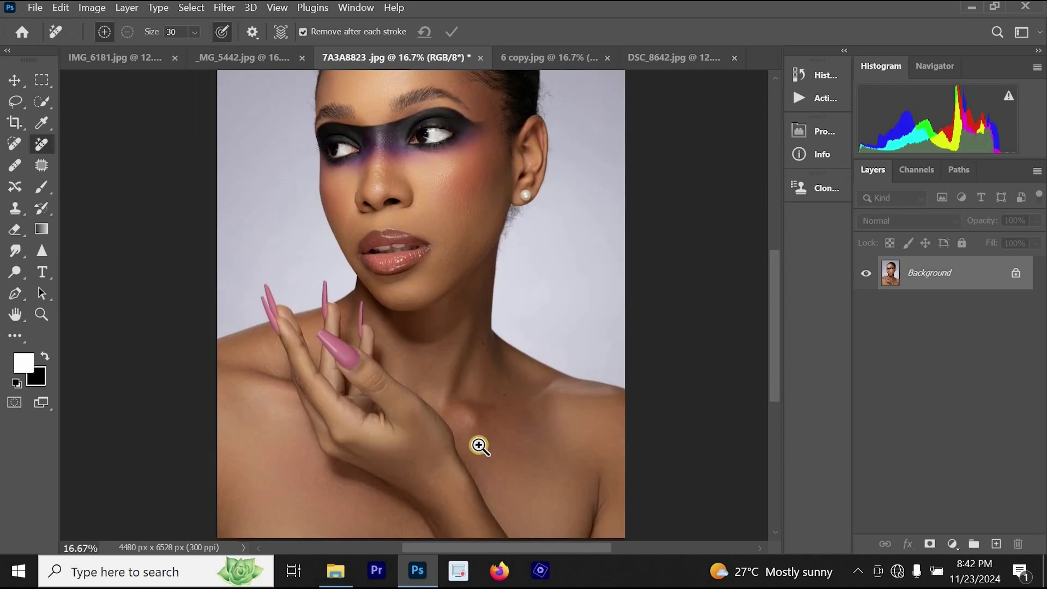
{"action": "left_click", "coordinate": [478, 443], "text": "ctrl"}
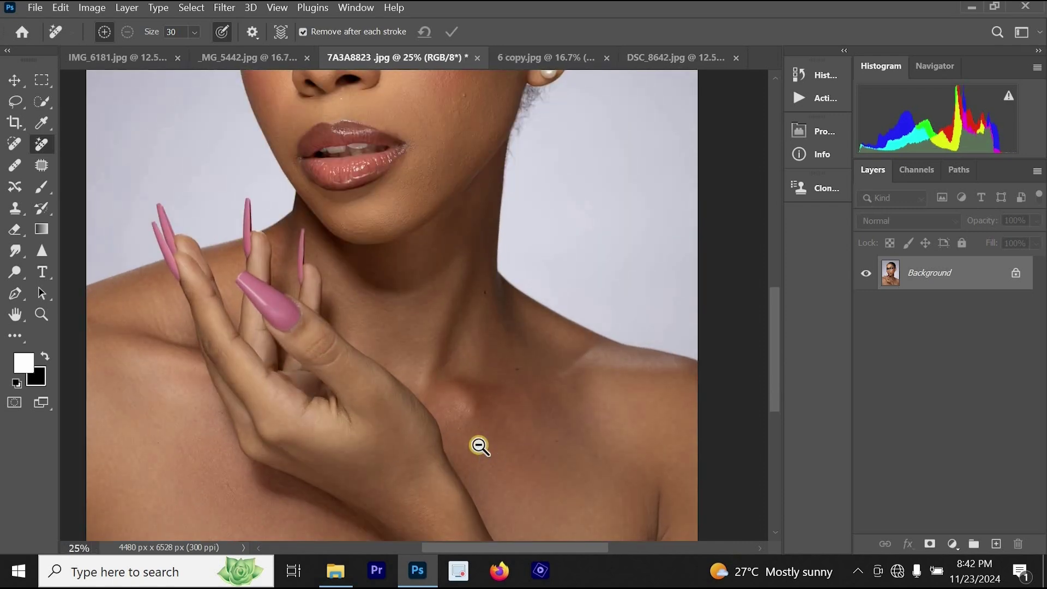
{"action": "left_click", "coordinate": [478, 443], "text": "alt"}
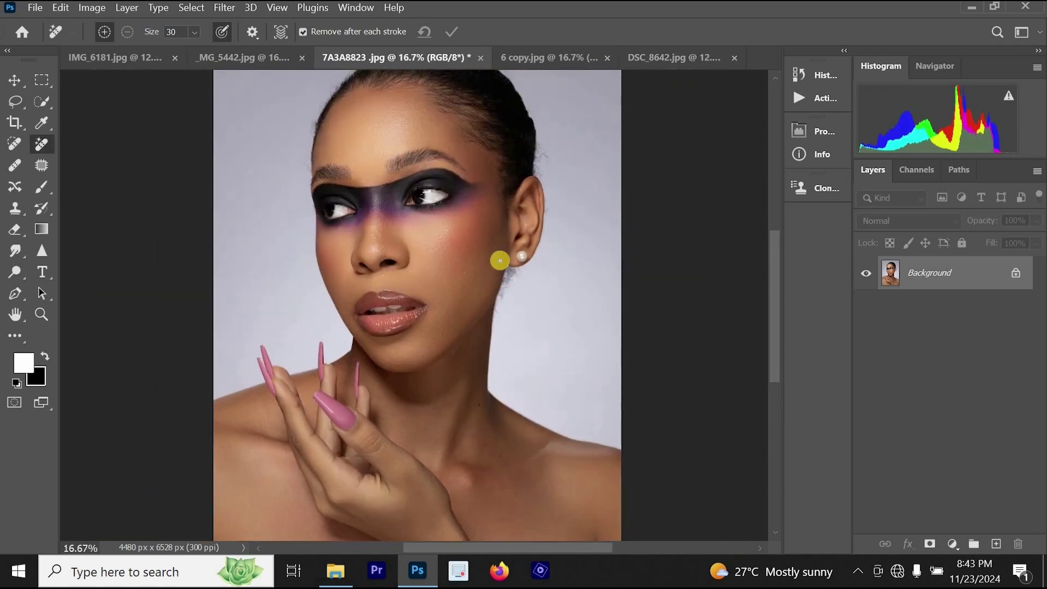
{"action": "left_click", "coordinate": [234, 9]}
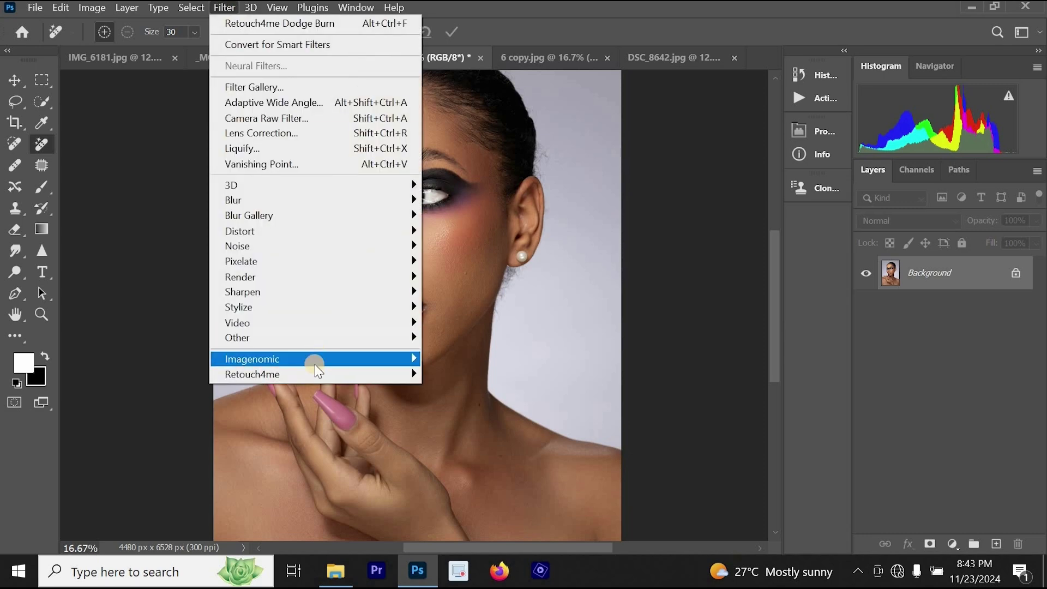
{"action": "mouse_move", "coordinate": [314, 374]}
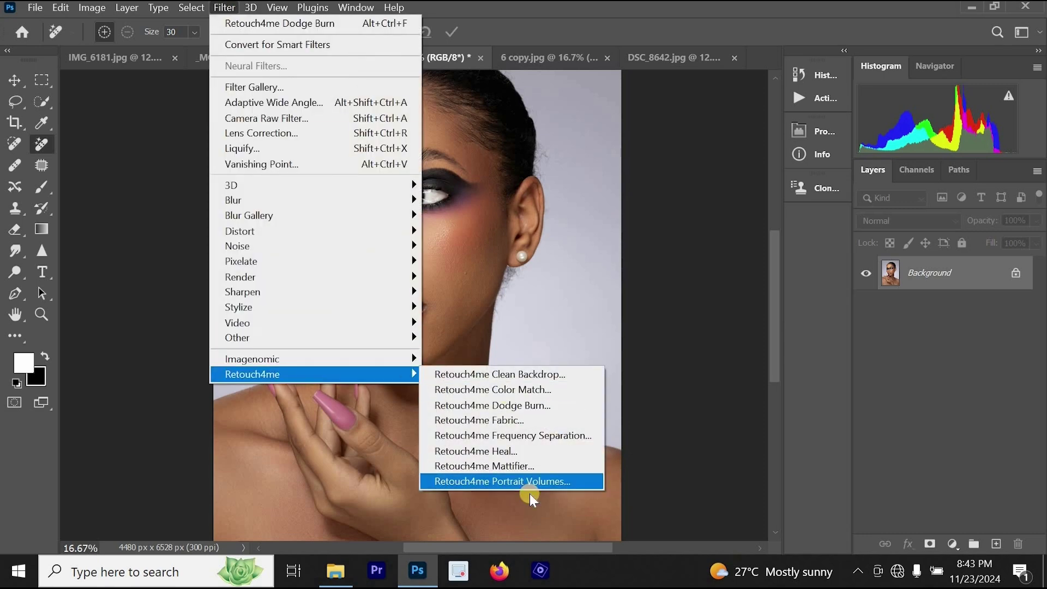
{"action": "left_click", "coordinate": [682, 419]}
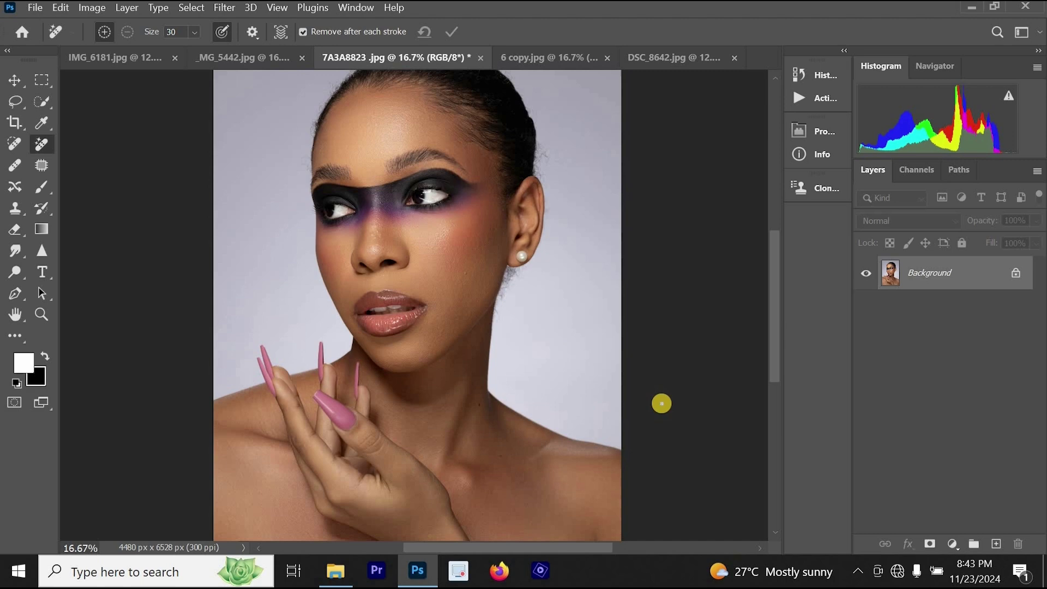
{"action": "left_click", "coordinate": [530, 321], "text": "alt"}
{"action": "left_click", "coordinate": [541, 330], "text": "ctrl"}
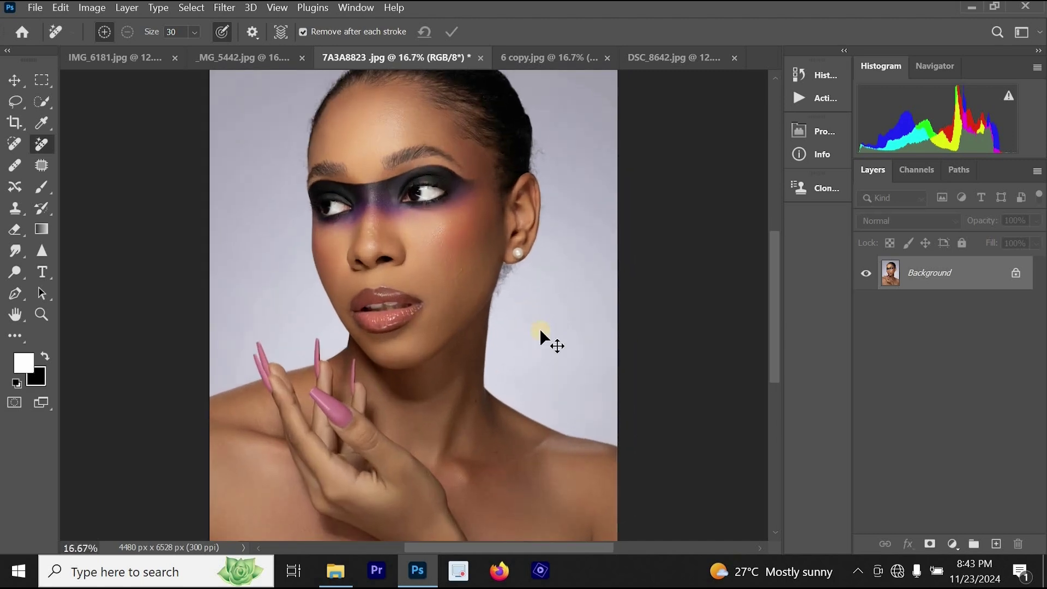
- Duplicate the Background layer and apply Retouch4me Portrait Volumes to the copy with Blend at 87
{"action": "key", "text": "ctrl+j"}
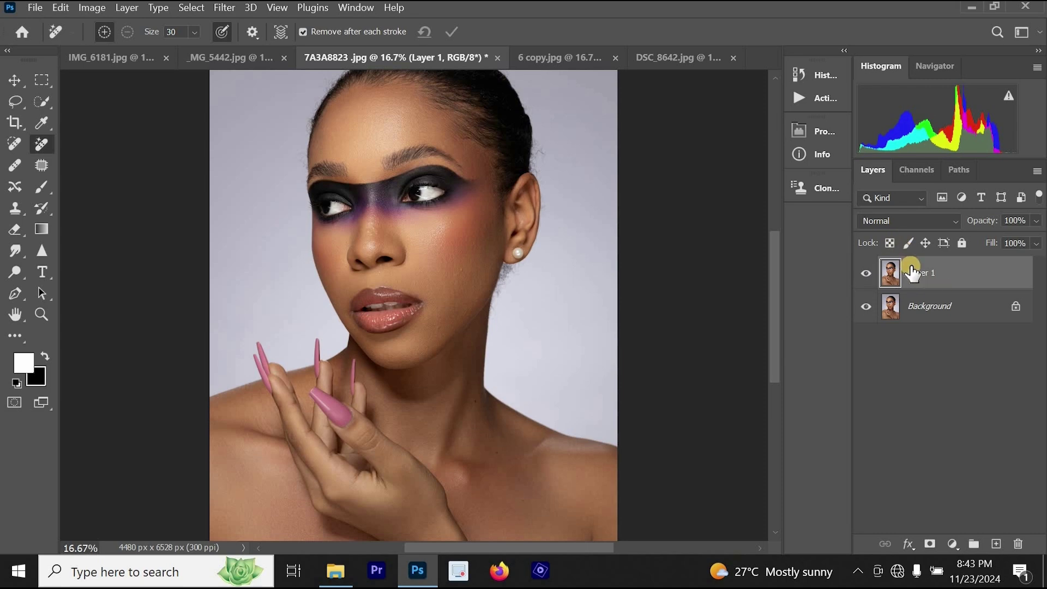
{"action": "left_click", "coordinate": [224, 7]}
{"action": "left_click", "coordinate": [229, 7]}
{"action": "left_click", "coordinate": [225, 7]}
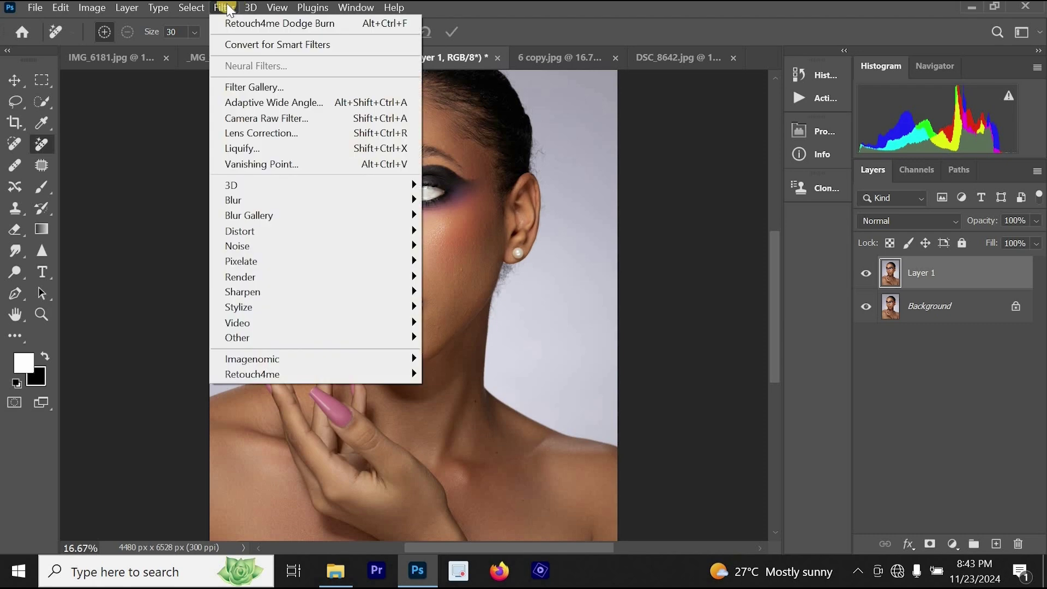
{"action": "mouse_move", "coordinate": [294, 372]}
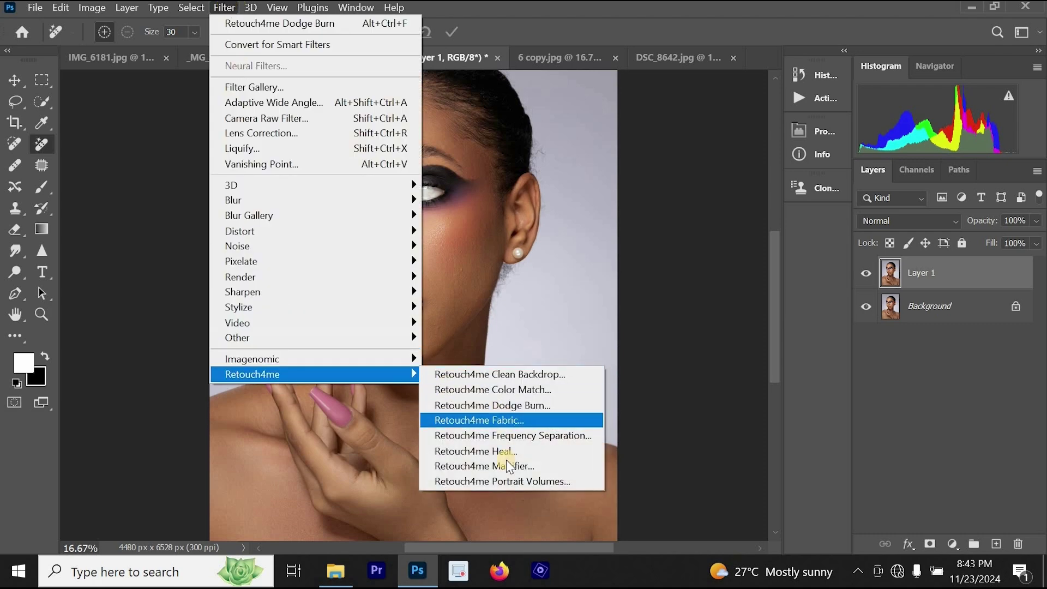
{"action": "left_click", "coordinate": [502, 481]}
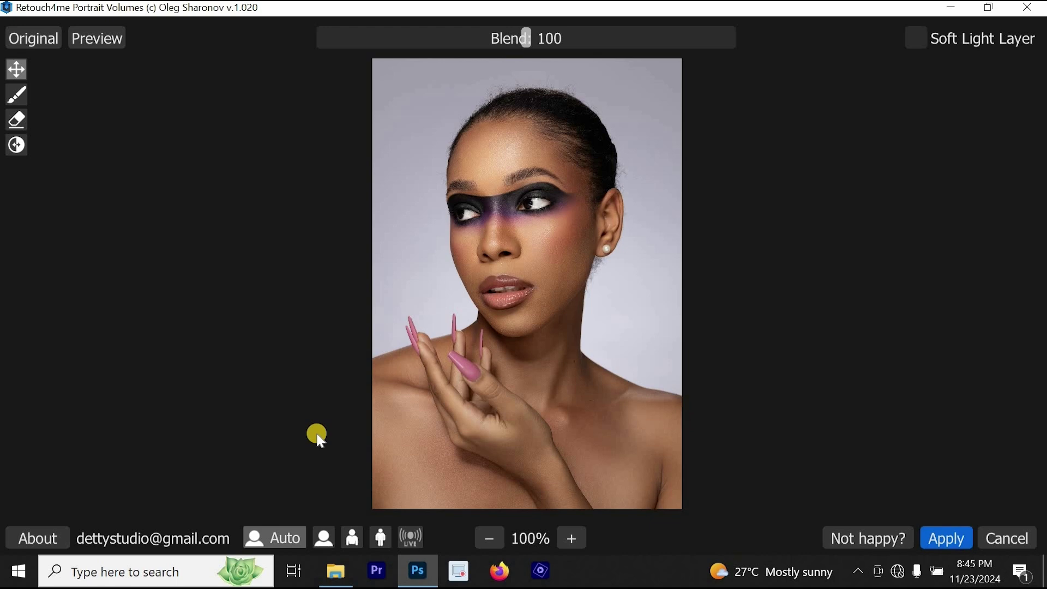
{"action": "left_click_drag", "start_coordinate": [526, 39], "coordinate": [499, 42]}
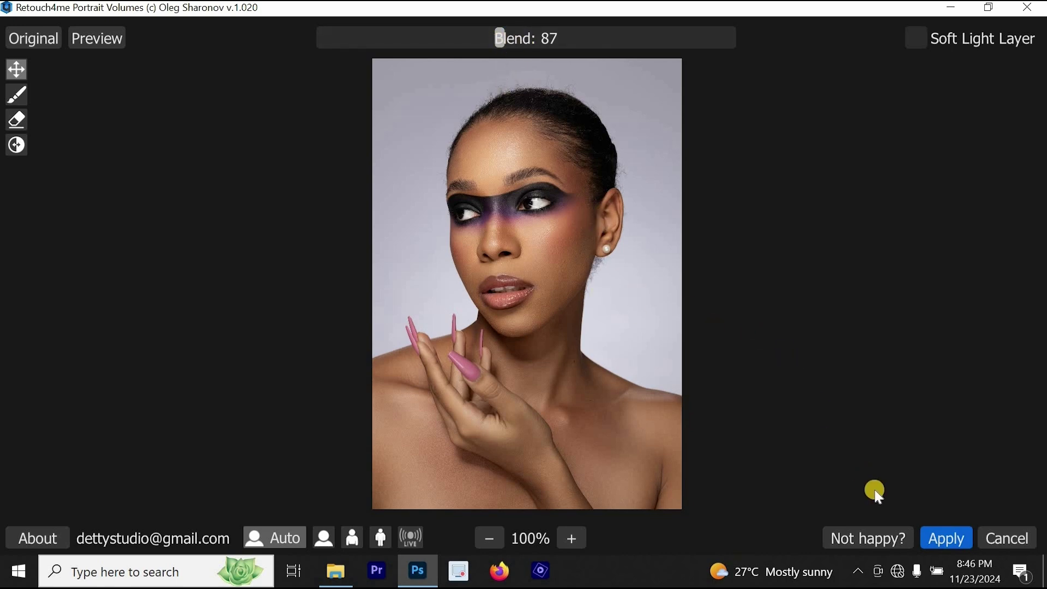
{"action": "left_click", "coordinate": [949, 539]}
- Examine the cheek, nose and lips at close range to judge the Portrait Volumes effect
{"action": "left_click", "coordinate": [443, 257]}
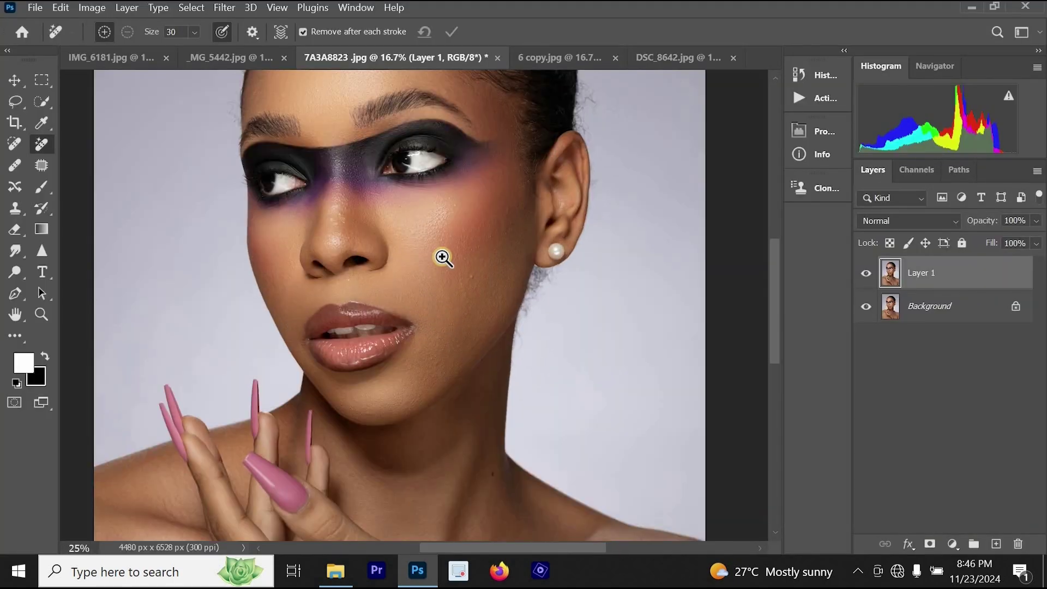
{"action": "left_click", "coordinate": [450, 264]}
{"action": "left_click", "coordinate": [451, 267]}
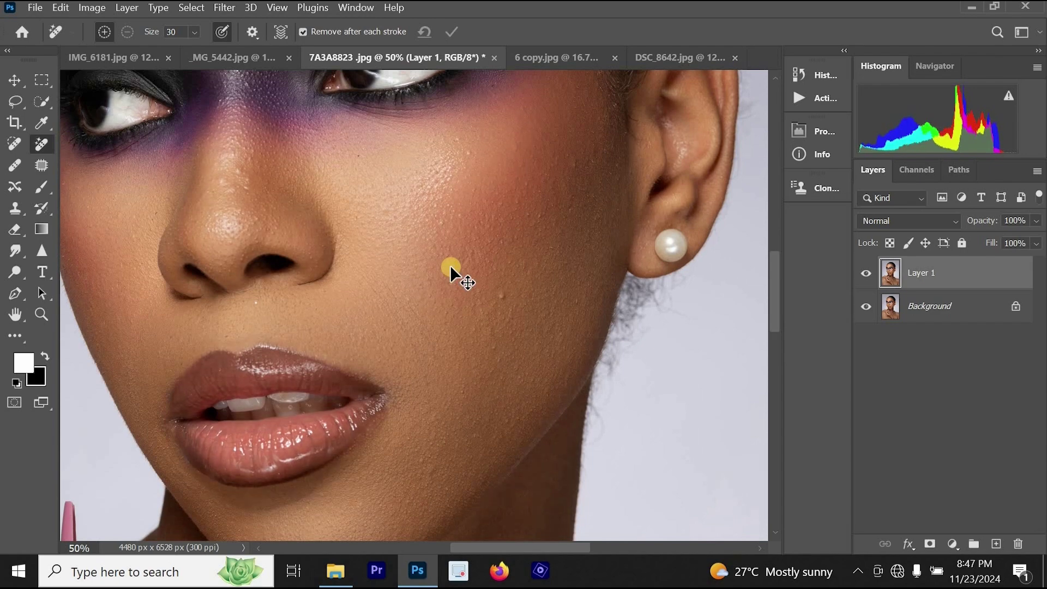
{"action": "left_click", "coordinate": [460, 273], "text": "ctrl+alt"}
{"action": "left_click", "coordinate": [460, 273], "text": "ctrl+alt"}
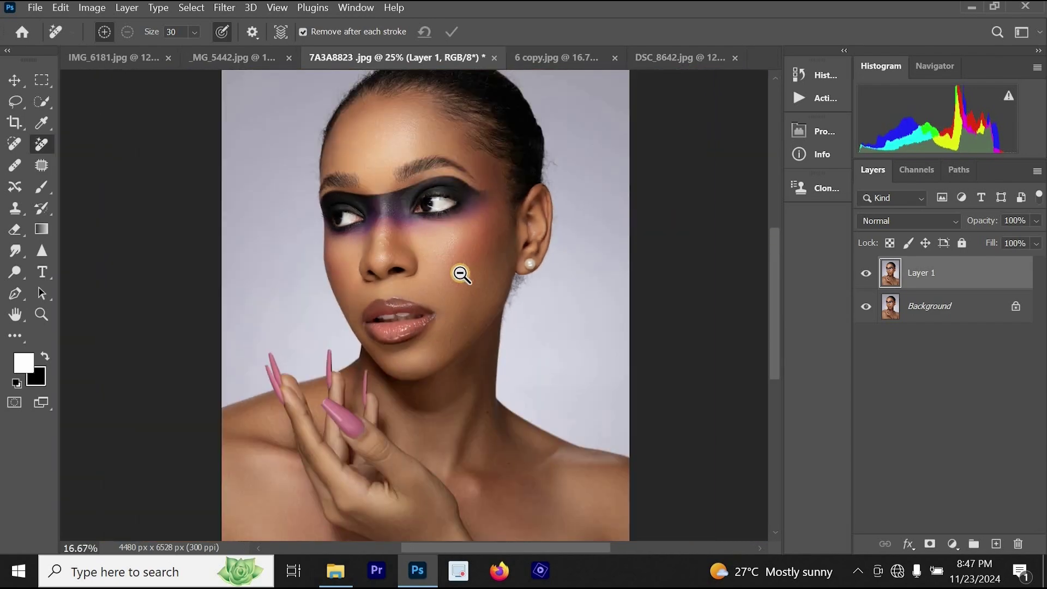
- Examine the face, neck, chest and hand at several magnifications to judge the Portrait Volumes retouch
{"action": "left_click", "coordinate": [460, 275], "text": "ctrl+alt"}
{"action": "left_click_drag", "start_coordinate": [459, 329], "coordinate": [460, 280]}
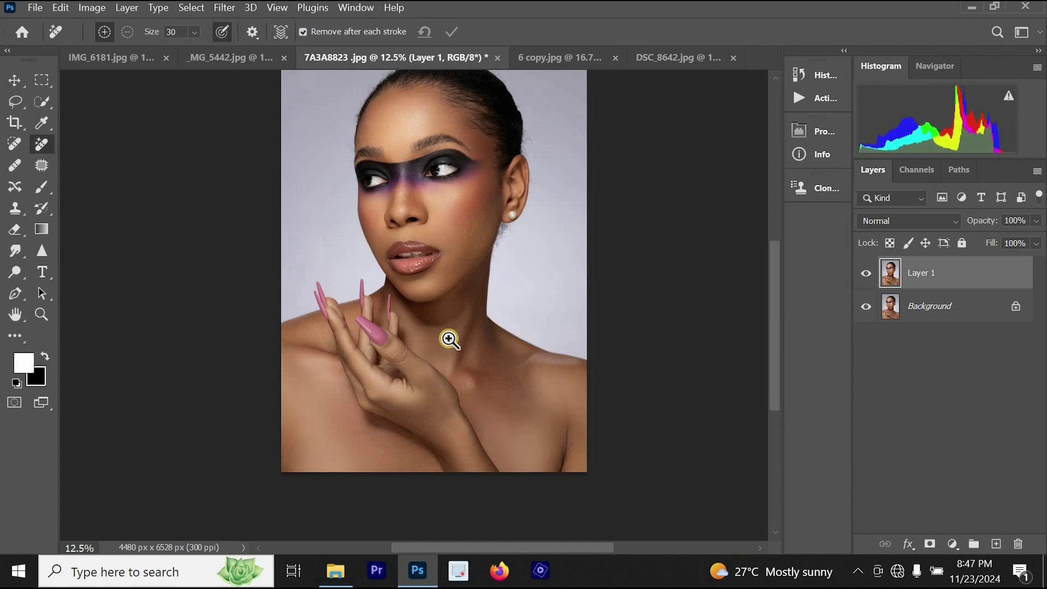
{"action": "left_click", "coordinate": [445, 364], "text": "ctrl"}
{"action": "left_click", "coordinate": [482, 370], "text": "ctrl"}
{"action": "left_click", "coordinate": [482, 370], "text": "ctrl+alt"}
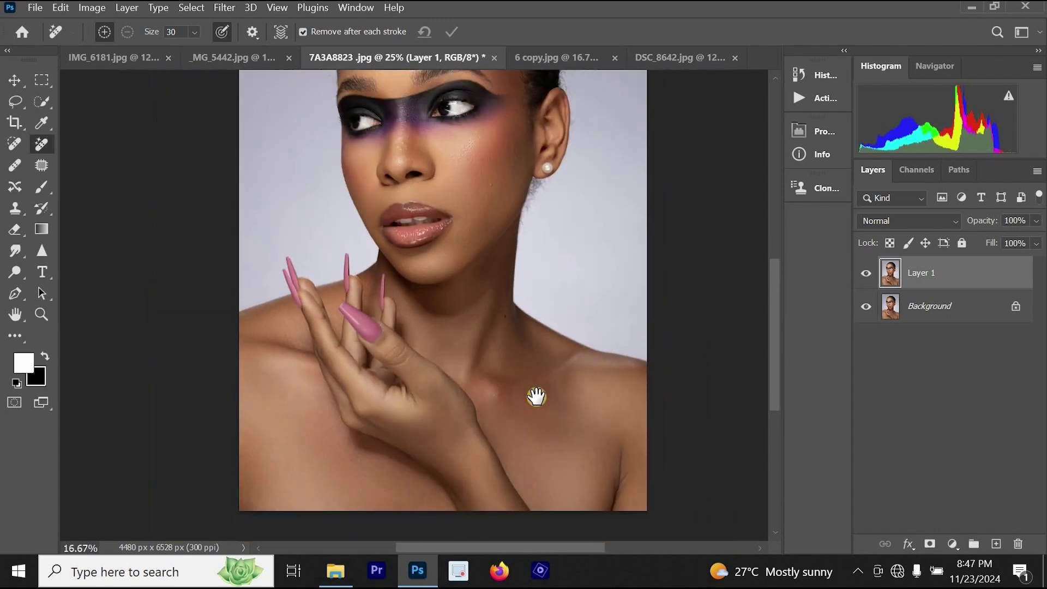
{"action": "left_click", "coordinate": [428, 388], "text": "ctrl"}
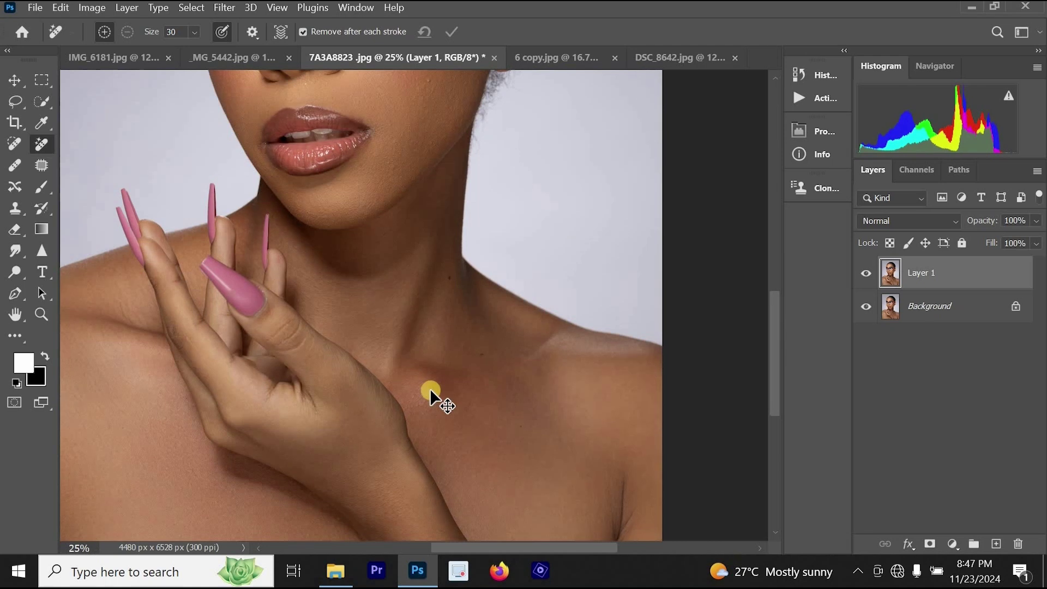
{"action": "left_click_drag", "start_coordinate": [444, 334], "coordinate": [489, 445]}
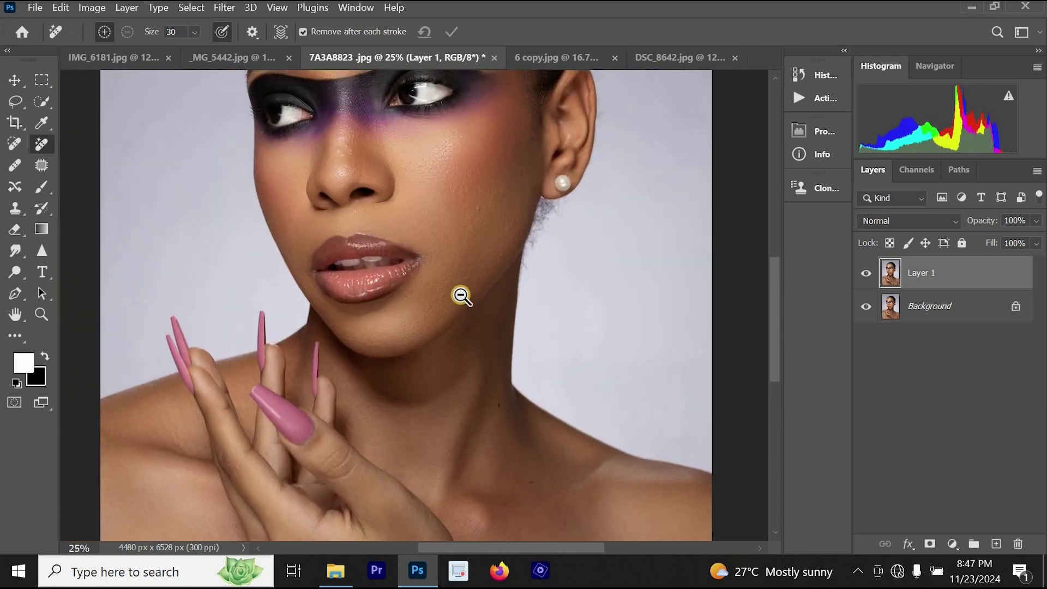
{"action": "left_click", "coordinate": [499, 303], "text": "ctrl+alt"}
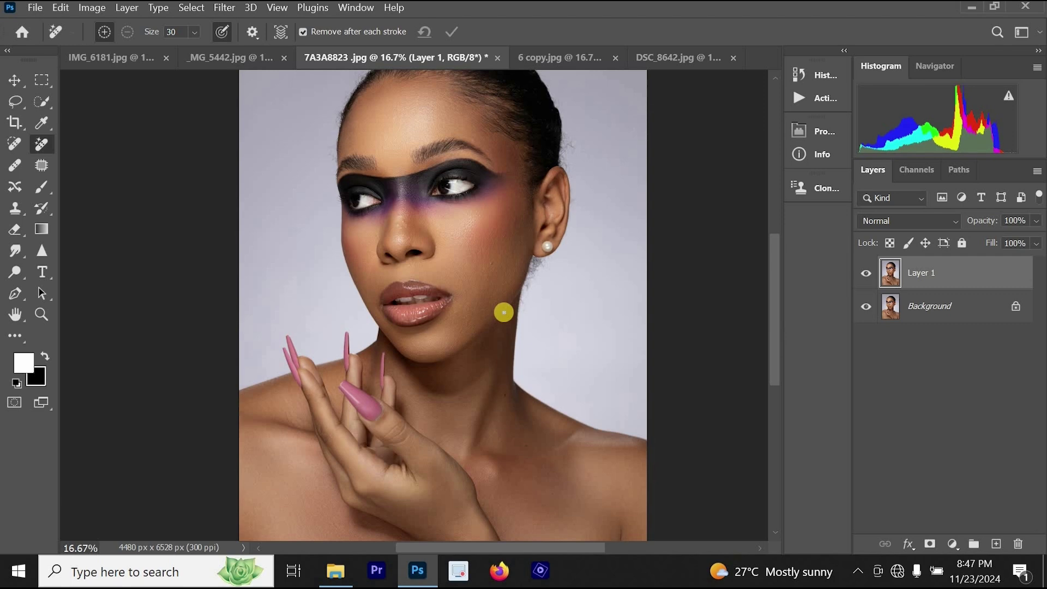
{"action": "left_click", "coordinate": [452, 213], "text": "ctrl"}
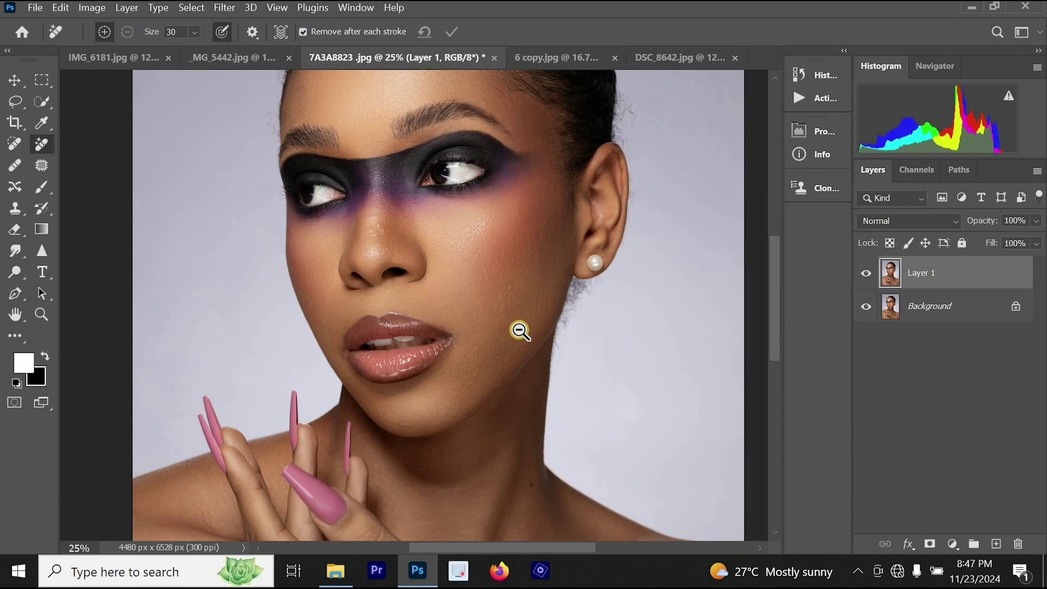
{"action": "scroll", "coordinate": [520, 331], "scroll_direction": "down", "scroll_amount": 1}
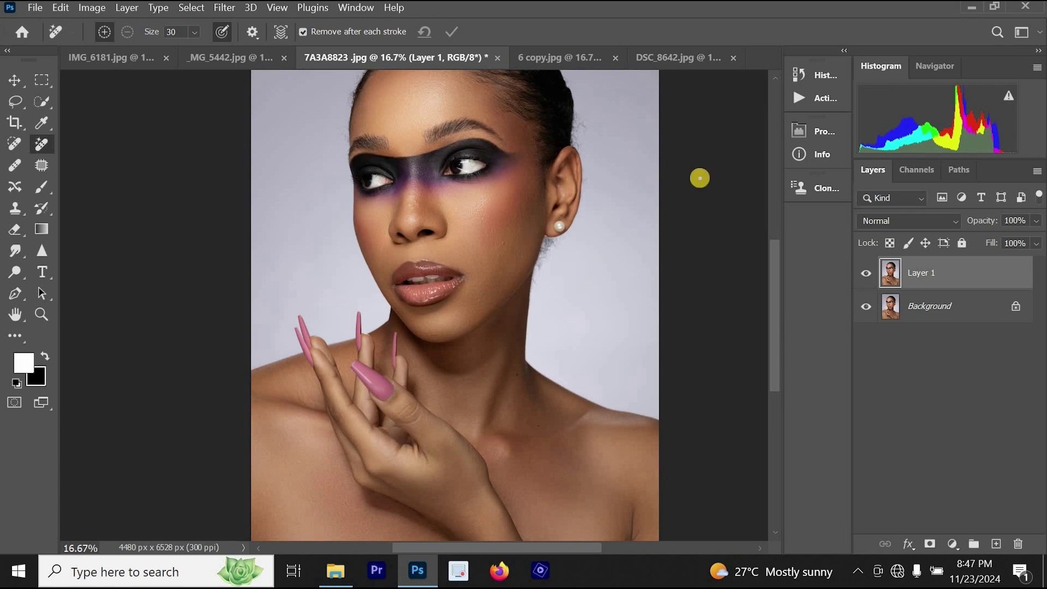
- Compare the original 7A3A8823 .jpg snapshot in the history with the fully retouched version, returning to the retouched one
{"action": "left_click", "coordinate": [817, 99]}
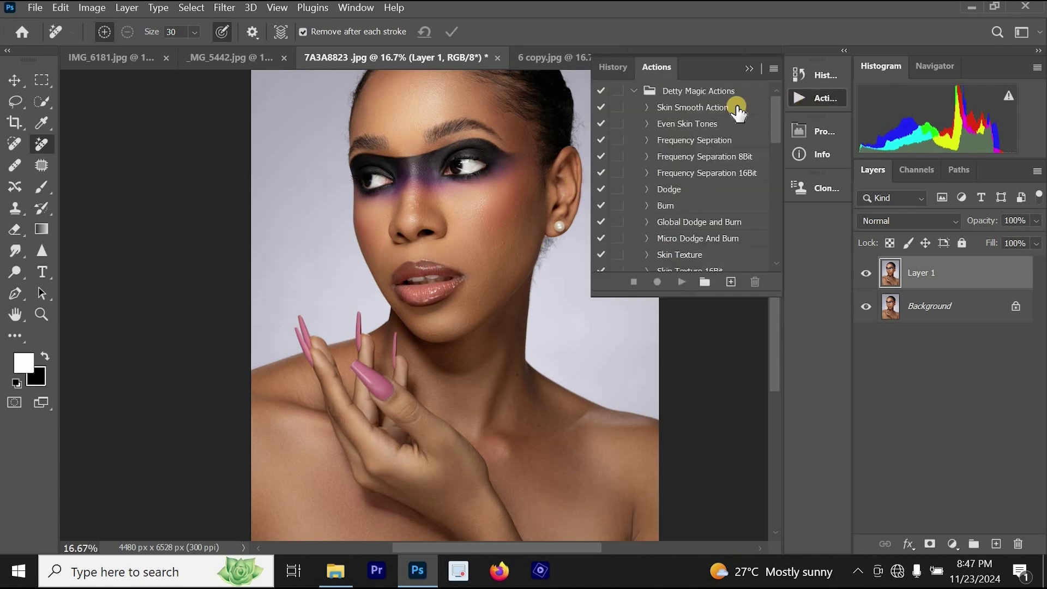
{"action": "left_click", "coordinate": [619, 70]}
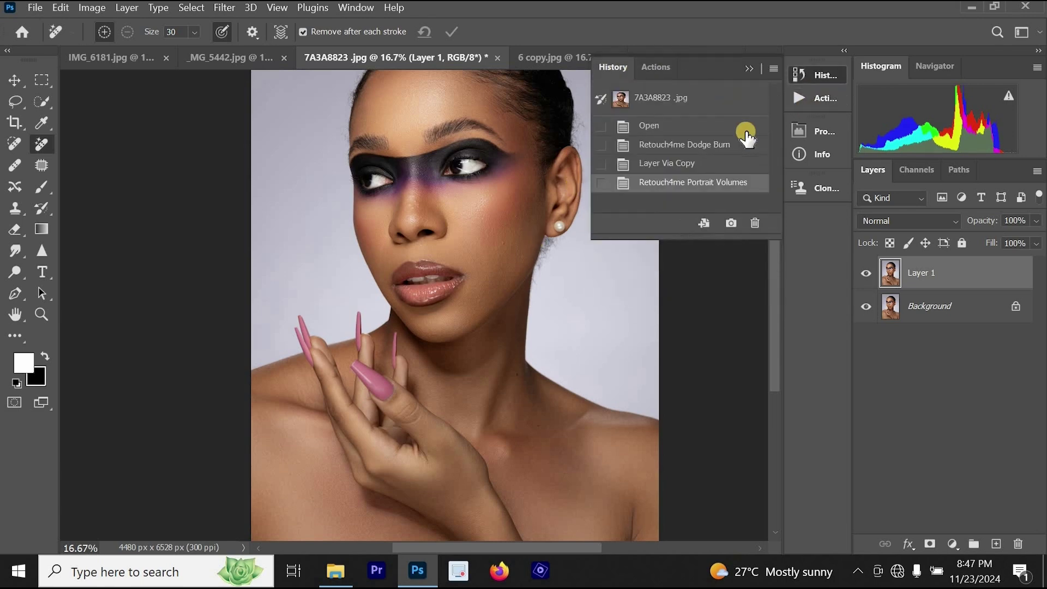
{"action": "left_click", "coordinate": [721, 104]}
{"action": "key", "text": "ctrl+z"}
{"action": "key", "text": "ctrl+shift+z"}
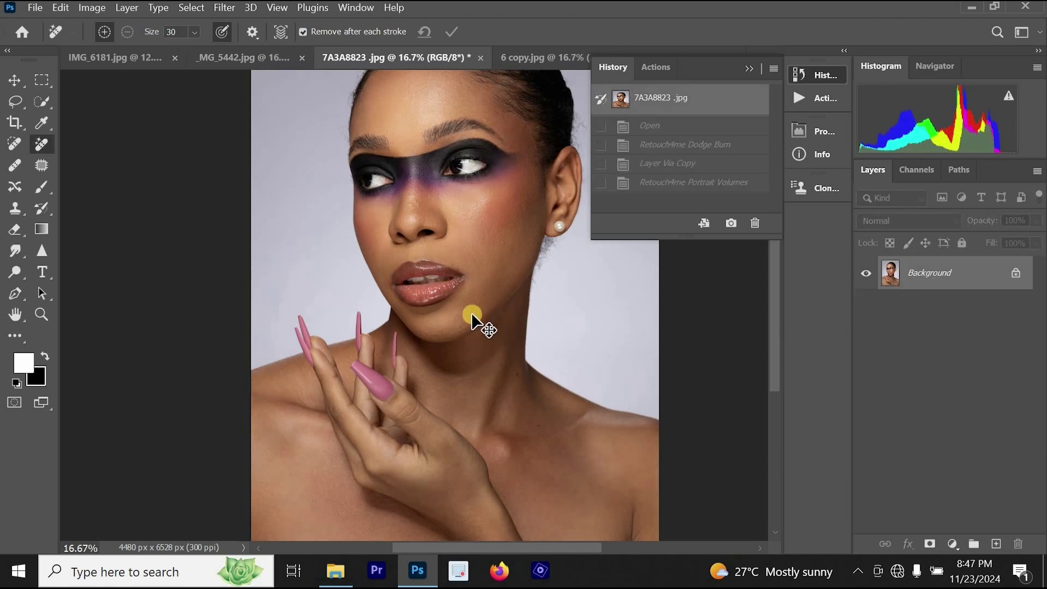
{"action": "key", "text": "ctrl+z"}
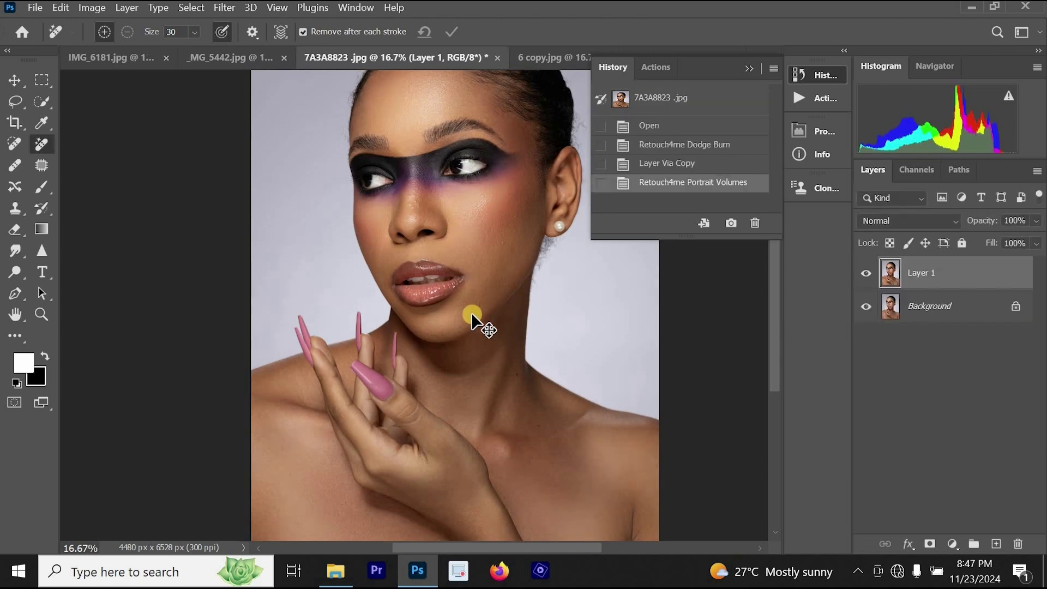
- Compare the cheek and lips at closer range against the original snapshot, restore the retouched version and close the history
{"action": "left_click", "coordinate": [480, 272], "text": "ctrl"}
{"action": "key", "text": "ctrl+shift+z"}
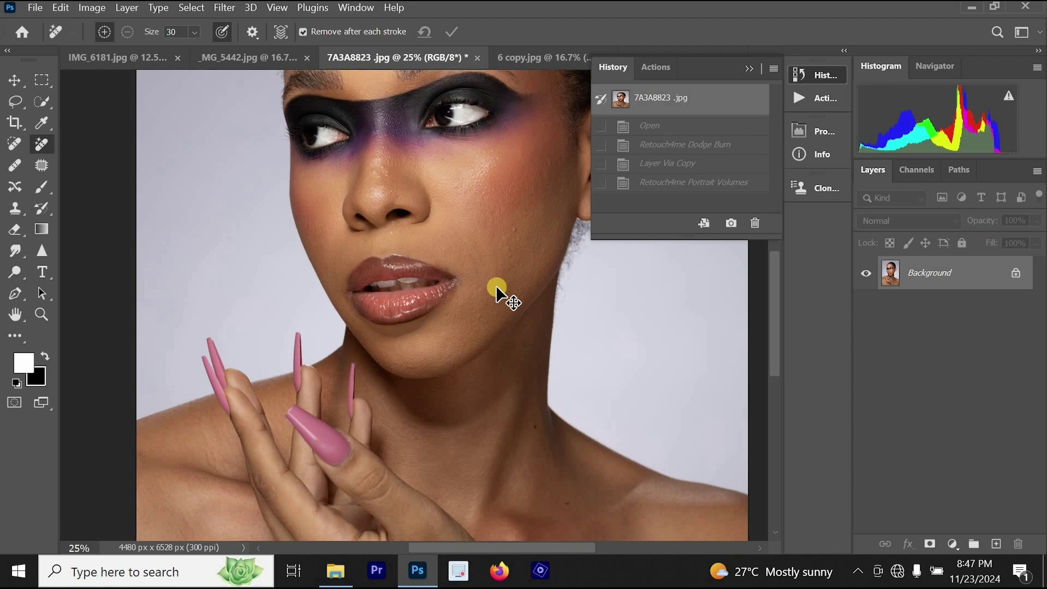
{"action": "key", "text": "ctrl+z"}
{"action": "left_click", "coordinate": [505, 291], "text": "alt"}
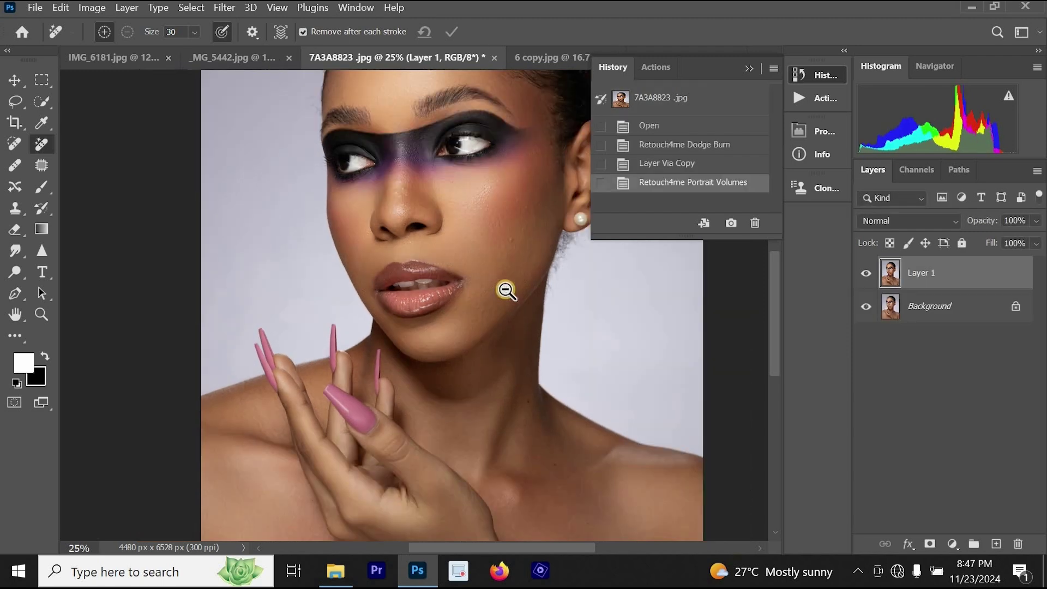
{"action": "left_click", "coordinate": [505, 293], "text": "alt"}
{"action": "left_click_drag", "start_coordinate": [521, 273], "coordinate": [503, 270]}
{"action": "left_click", "coordinate": [501, 278], "text": "ctrl"}
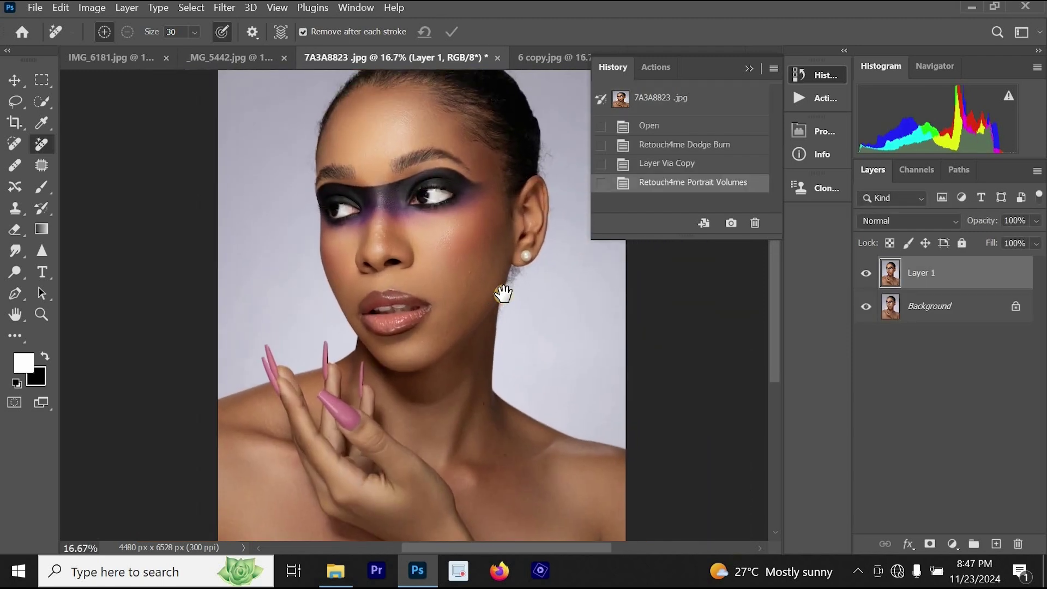
{"action": "left_click", "coordinate": [745, 73]}
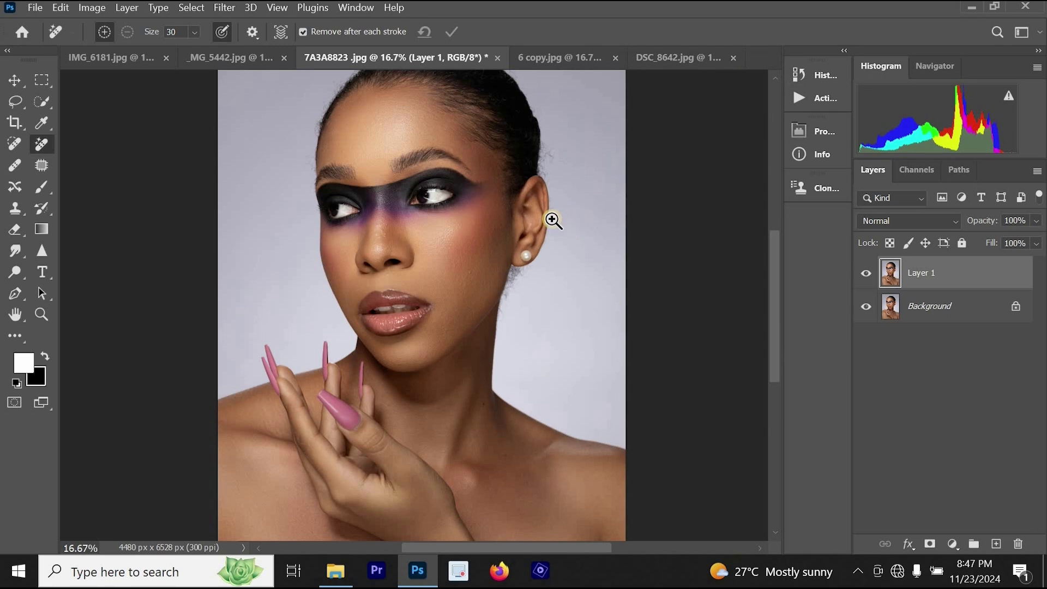
{"action": "scroll", "coordinate": [559, 243], "scroll_direction": "down", "scroll_amount": 1}
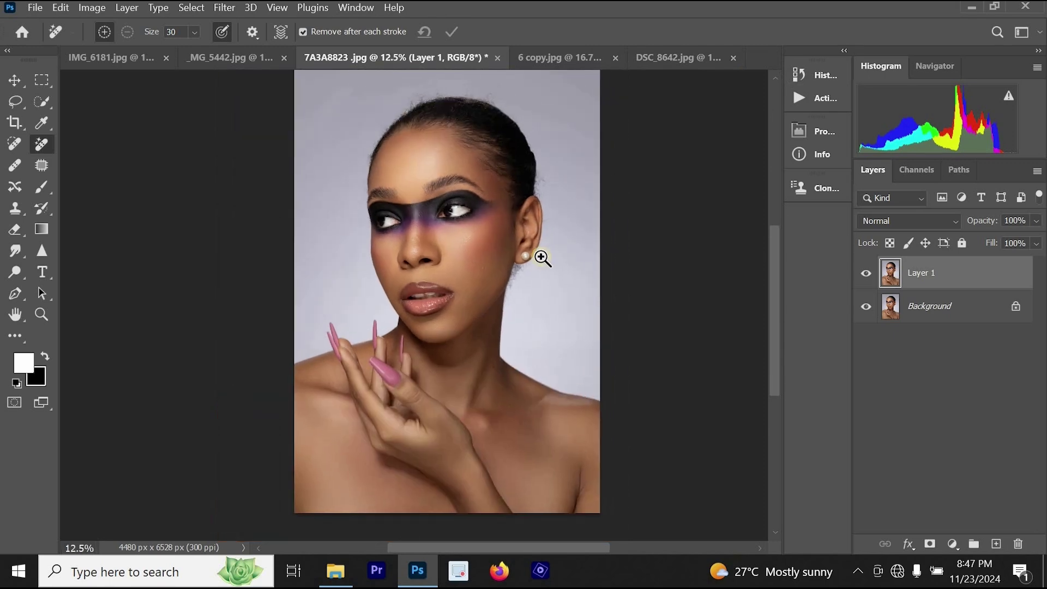
{"action": "left_click", "coordinate": [542, 256]}
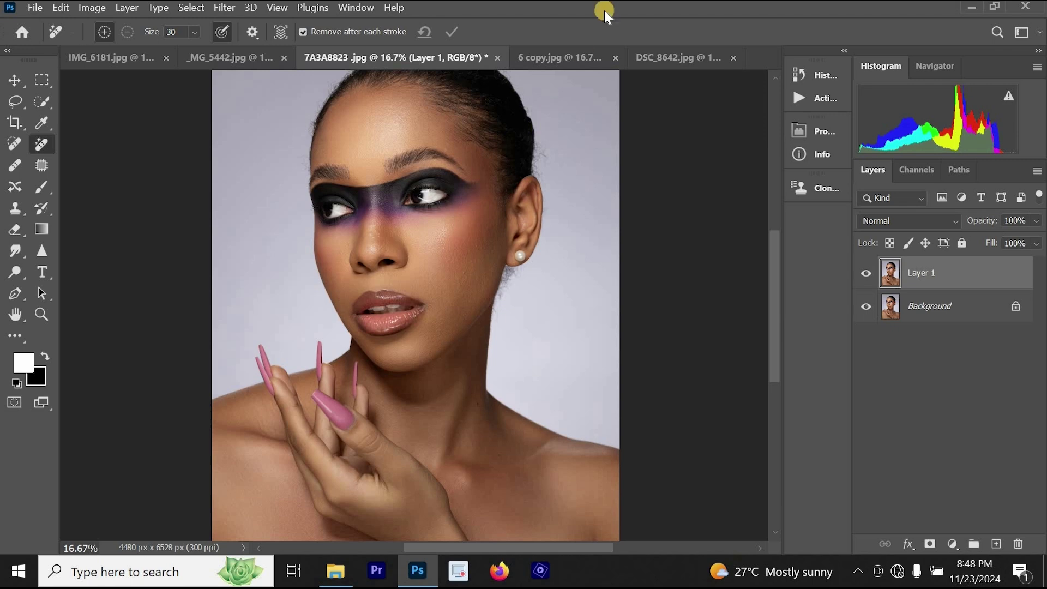
- Switch to 6 copy.jpg and examine the skin on the forehead, cheeks and nose at close range
{"action": "left_click", "coordinate": [566, 57]}
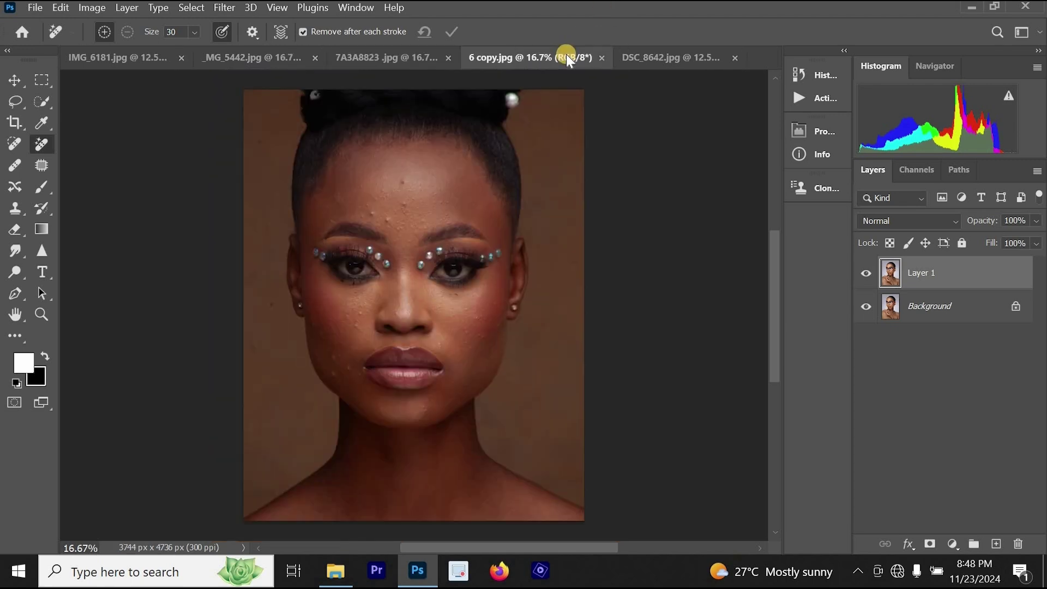
{"action": "left_click", "coordinate": [235, 60]}
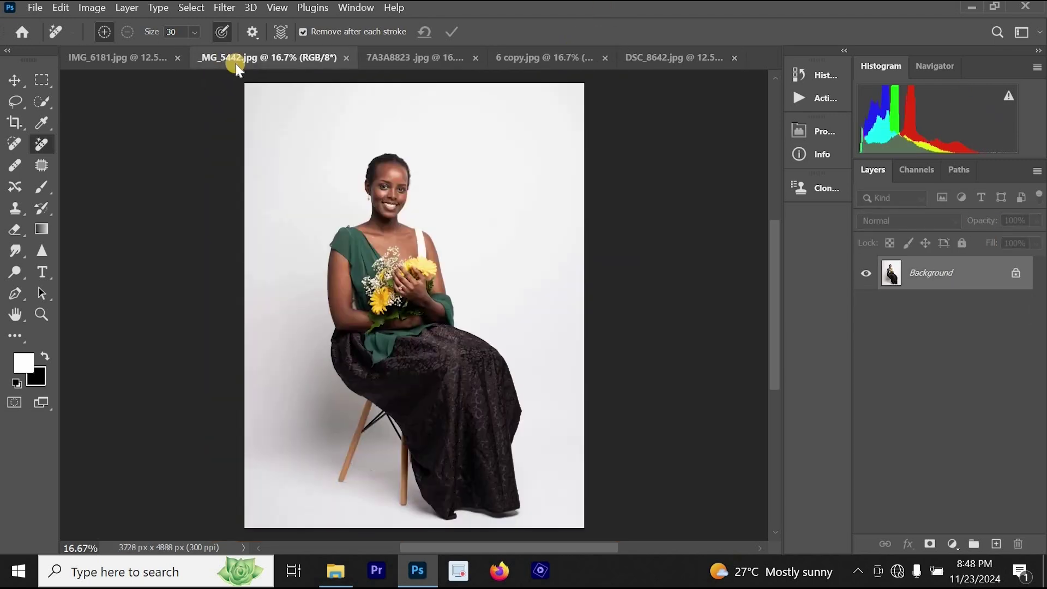
{"action": "left_click", "coordinate": [562, 57]}
{"action": "left_click", "coordinate": [400, 277], "text": "ctrl"}
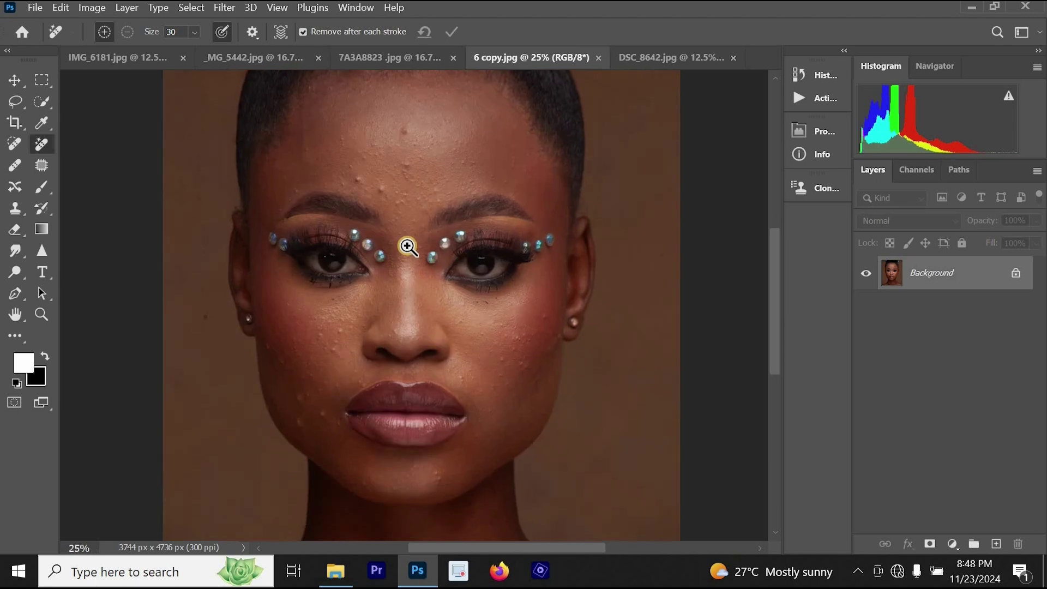
{"action": "left_click", "coordinate": [407, 246], "text": "ctrl"}
{"action": "left_click", "coordinate": [408, 247], "text": "alt"}
{"action": "left_click_drag", "start_coordinate": [471, 334], "coordinate": [453, 255]}
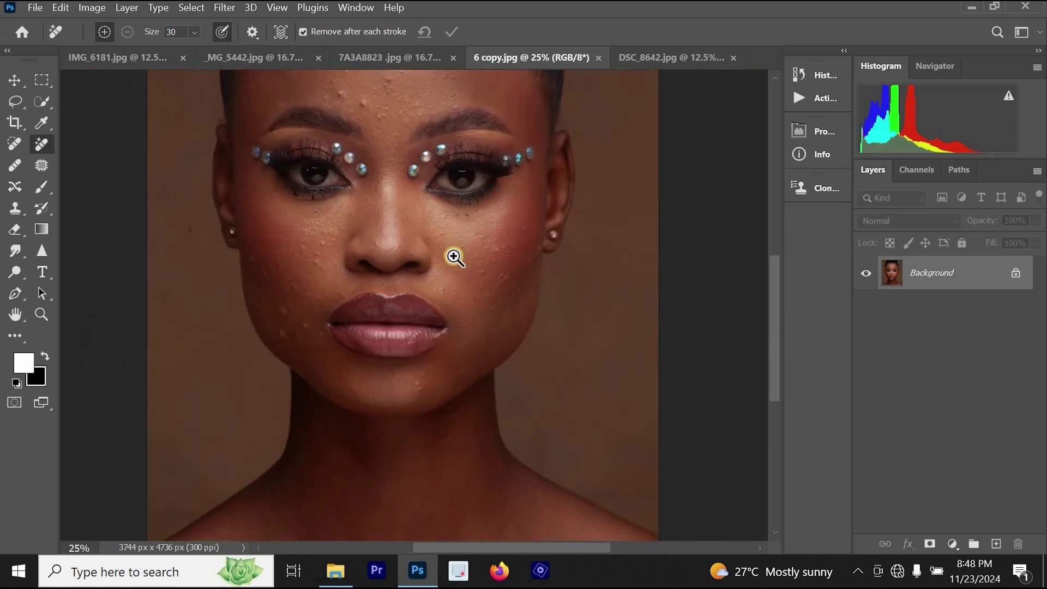
{"action": "left_click", "coordinate": [455, 257], "text": "ctrl"}
{"action": "left_click_drag", "start_coordinate": [425, 213], "coordinate": [470, 339]}
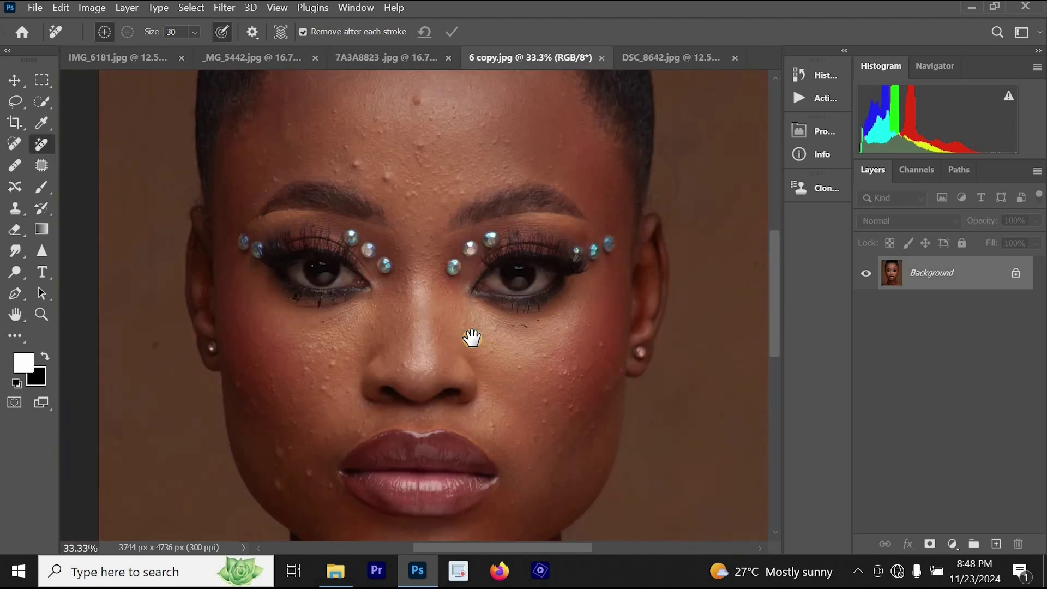
{"action": "left_click", "coordinate": [431, 195], "text": "ctrl"}
{"action": "scroll", "coordinate": [444, 187], "scroll_direction": "up", "scroll_amount": 4}
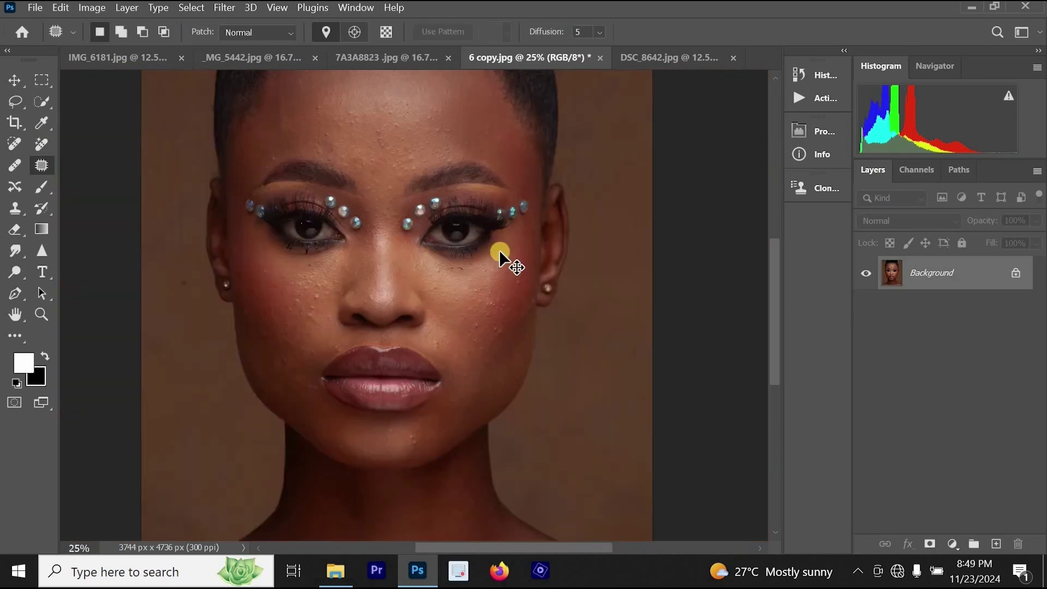
- Duplicate the Background layer and apply Retouch4me Heal to the copy with Sensitivity at 100 and Make Mask enabled
{"action": "key", "text": "ctrl+j"}
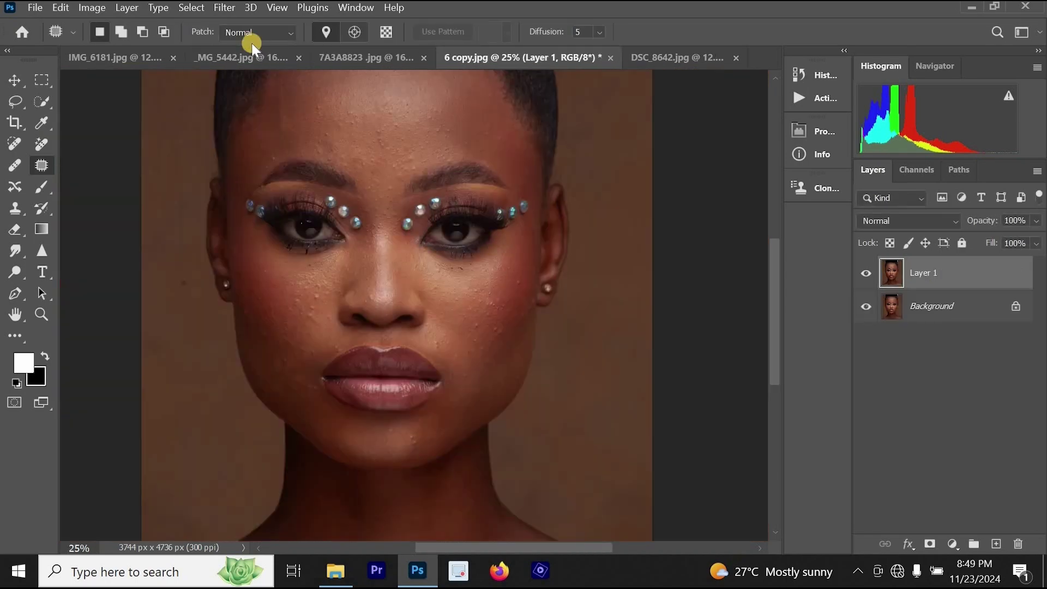
{"action": "left_click", "coordinate": [225, 7]}
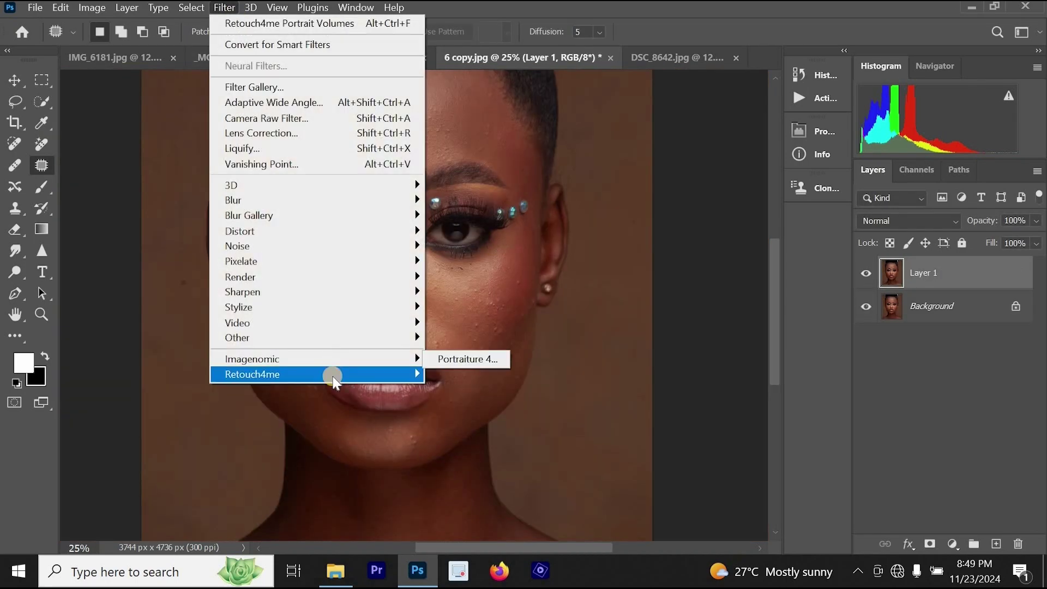
{"action": "mouse_move", "coordinate": [334, 374]}
{"action": "left_click", "coordinate": [520, 454]}
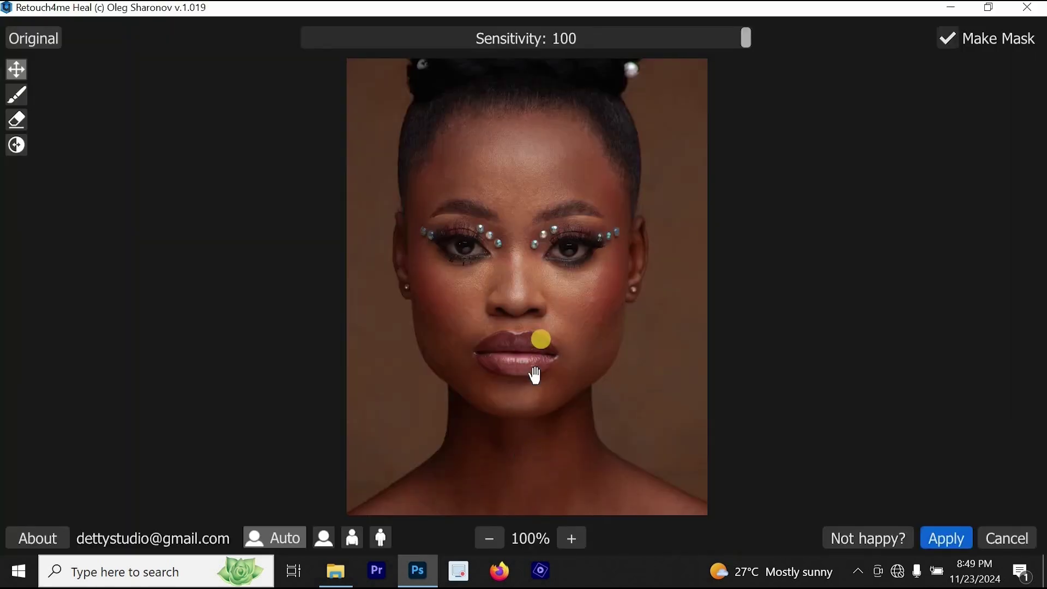
{"action": "key", "text": "space"}
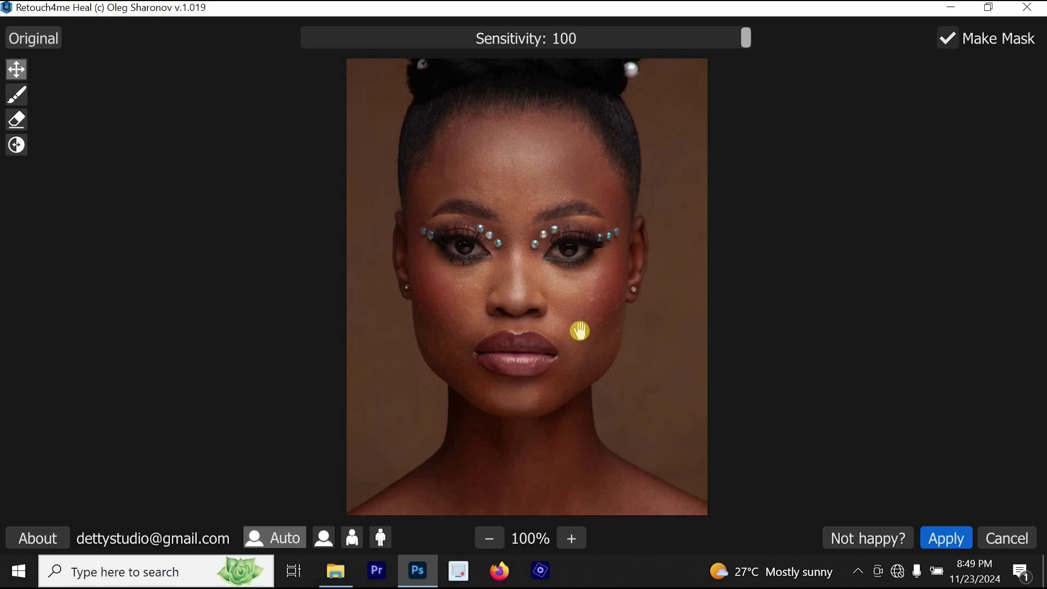
{"action": "left_click", "coordinate": [947, 532]}
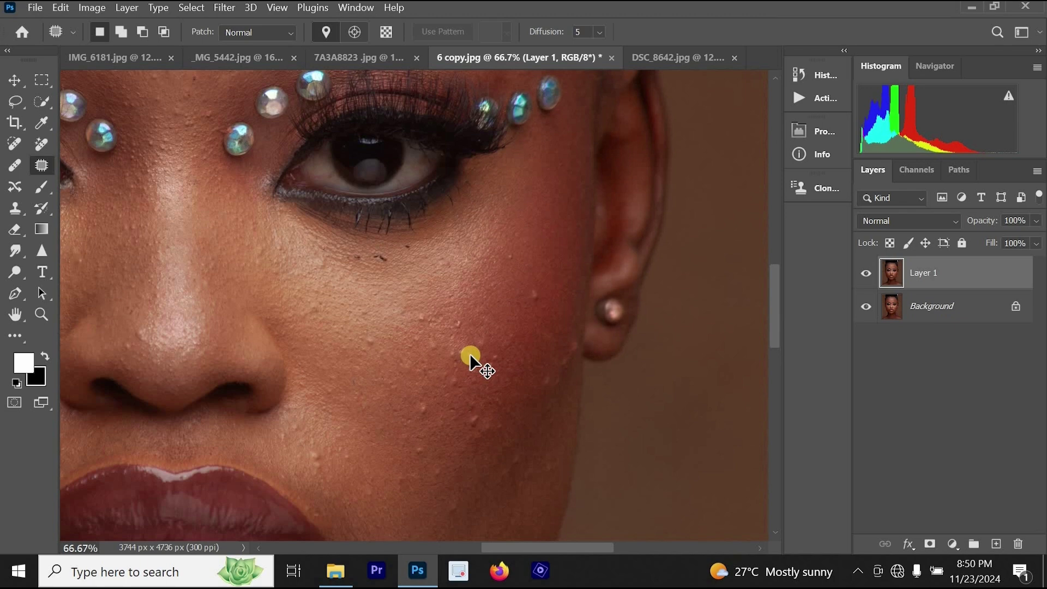
- Examine the forehead, cheeks and nose in 6 copy.jpg to judge the Heal result
{"action": "scroll", "coordinate": [518, 338], "scroll_direction": "down", "scroll_amount": 3}
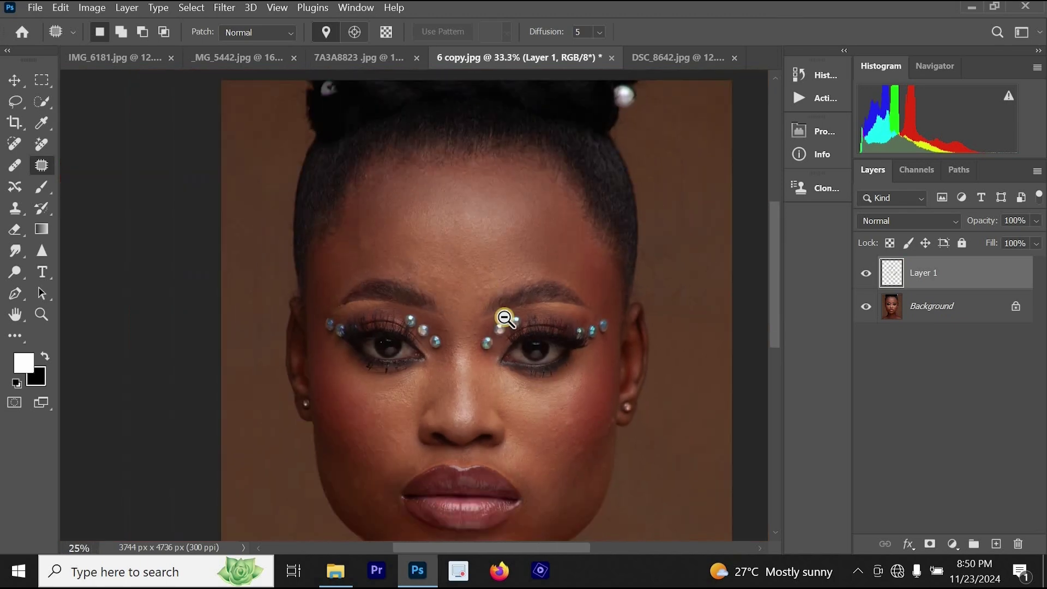
{"action": "scroll", "coordinate": [475, 312], "scroll_direction": "up", "scroll_amount": 1}
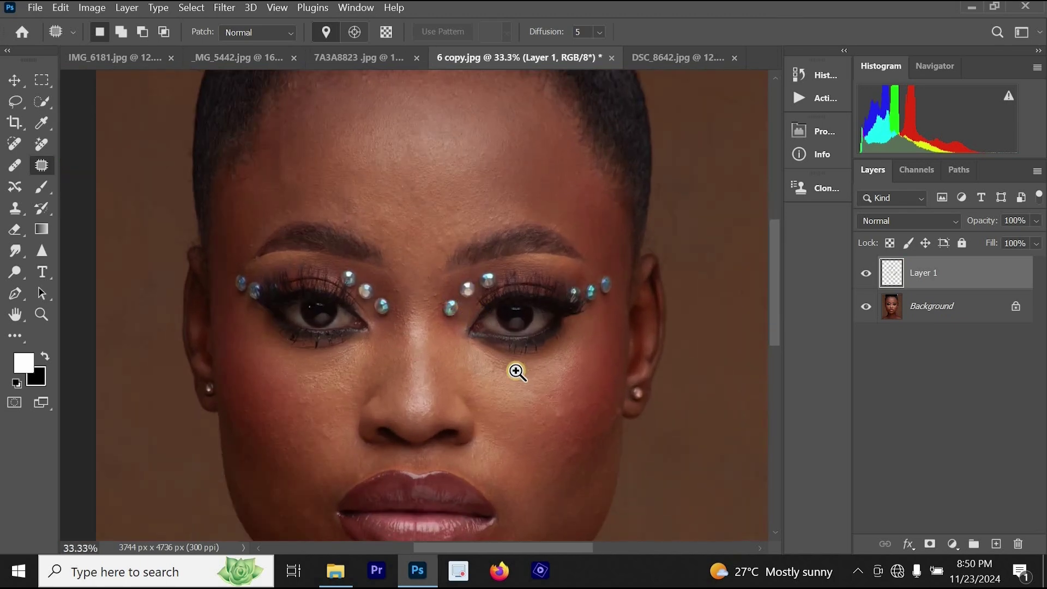
{"action": "scroll", "coordinate": [502, 283], "scroll_direction": "up", "scroll_amount": 1}
{"action": "scroll", "coordinate": [576, 355], "scroll_direction": "down", "scroll_amount": 1}
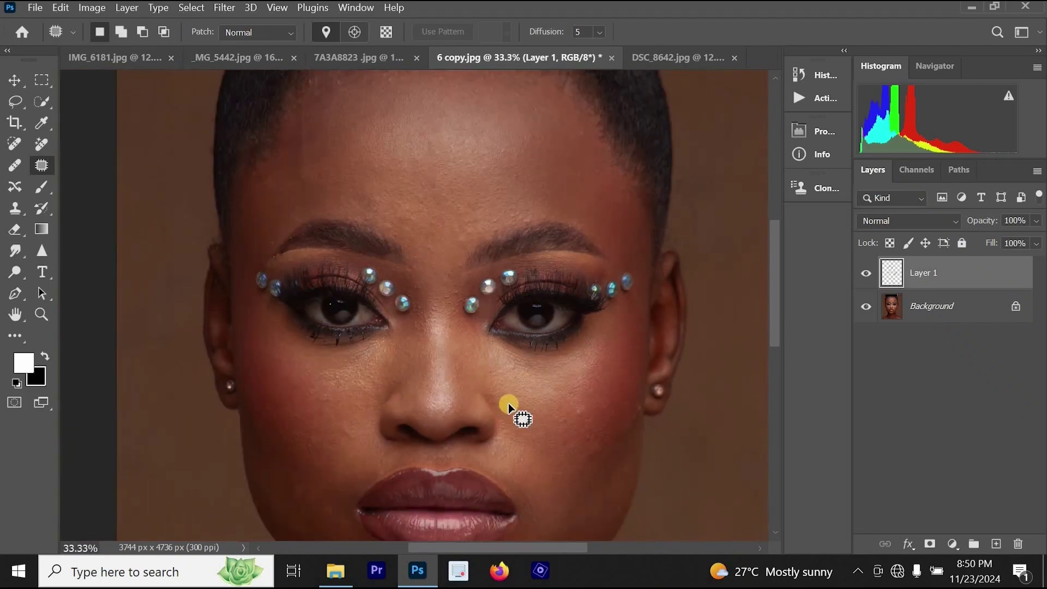
{"action": "scroll", "coordinate": [489, 367], "scroll_direction": "down", "scroll_amount": 3}
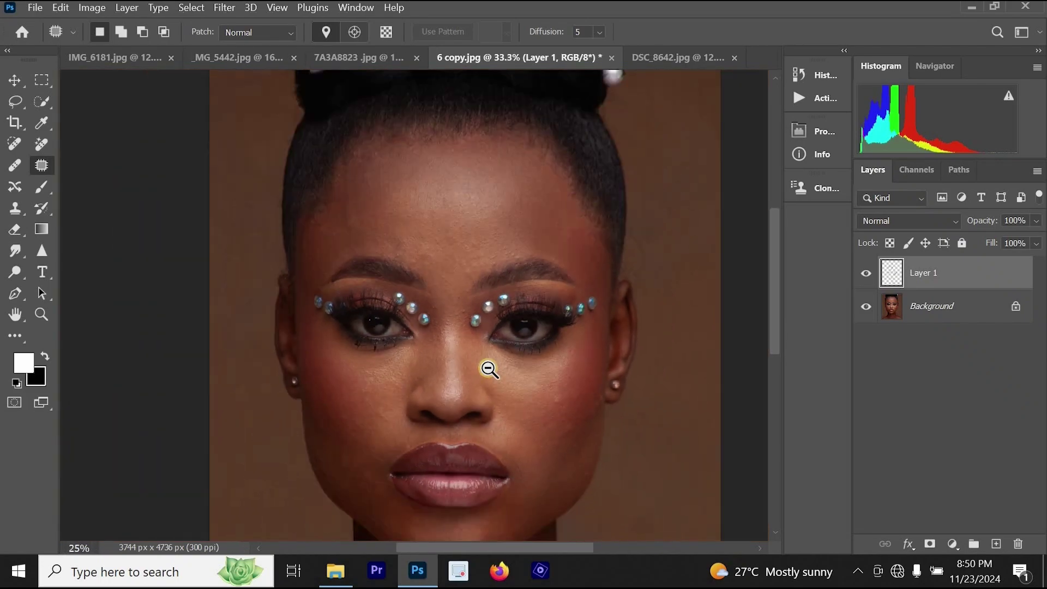
{"action": "scroll", "coordinate": [470, 351], "scroll_direction": "up", "scroll_amount": 2}
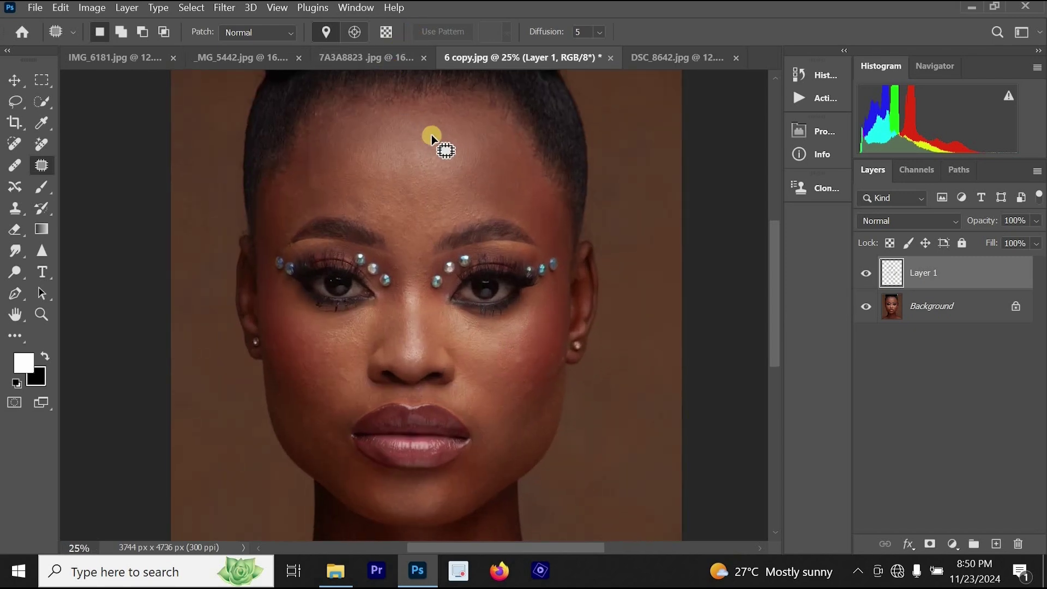
- Switch back to 7A3A8823 .jpg and inspect the retouched face up close
{"action": "left_click", "coordinate": [382, 62]}
{"action": "scroll", "coordinate": [445, 278], "scroll_direction": "up", "scroll_amount": 2}
{"action": "scroll", "coordinate": [459, 311], "scroll_direction": "down", "scroll_amount": 2}
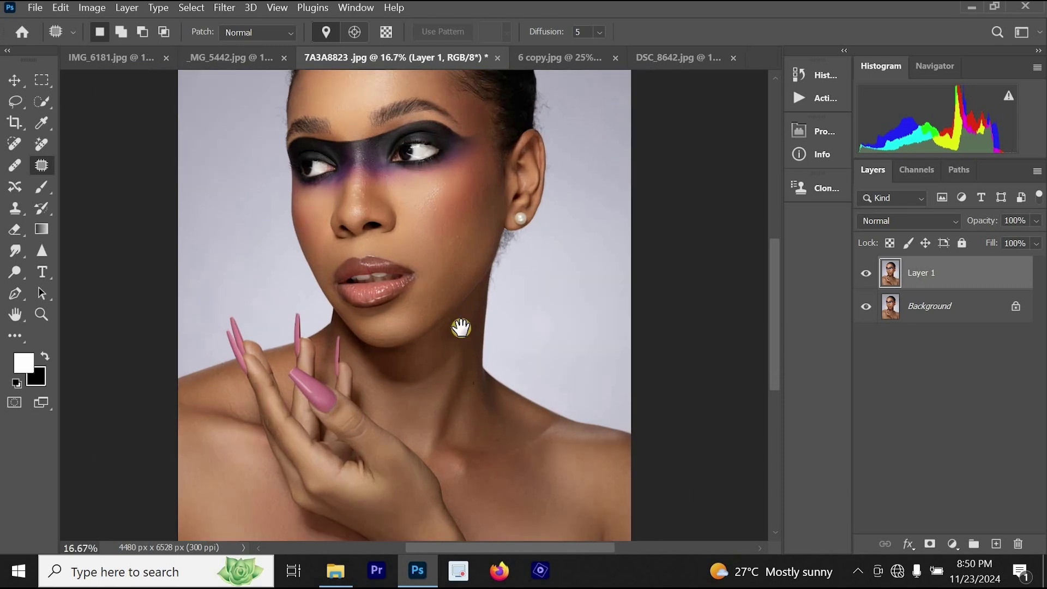
{"action": "scroll", "coordinate": [480, 360], "scroll_direction": "up", "scroll_amount": 1}
{"action": "left_click_drag", "start_coordinate": [483, 369], "coordinate": [513, 461]}
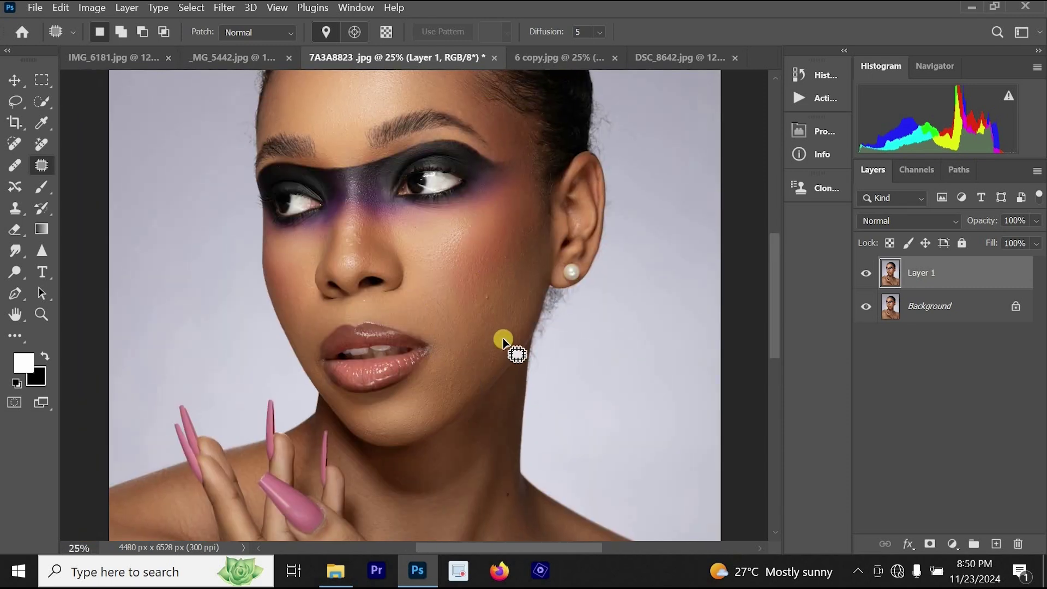
- Switch to _MG_5442.jpg and examine the shine and skin texture on the woman's forehead, cheeks and nose at close range
{"action": "left_click", "coordinate": [532, 61]}
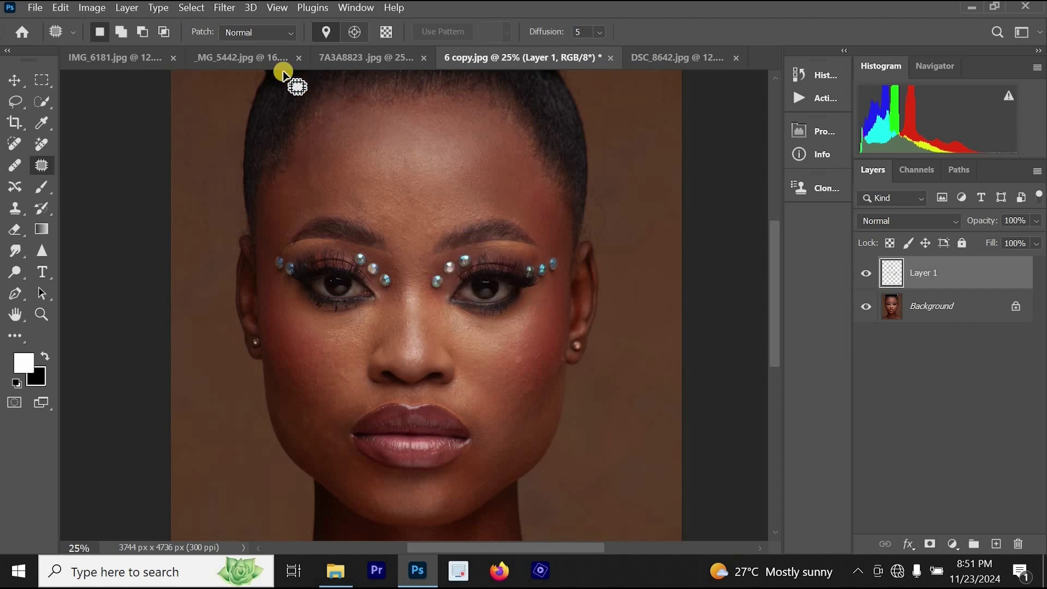
{"action": "left_click", "coordinate": [258, 60]}
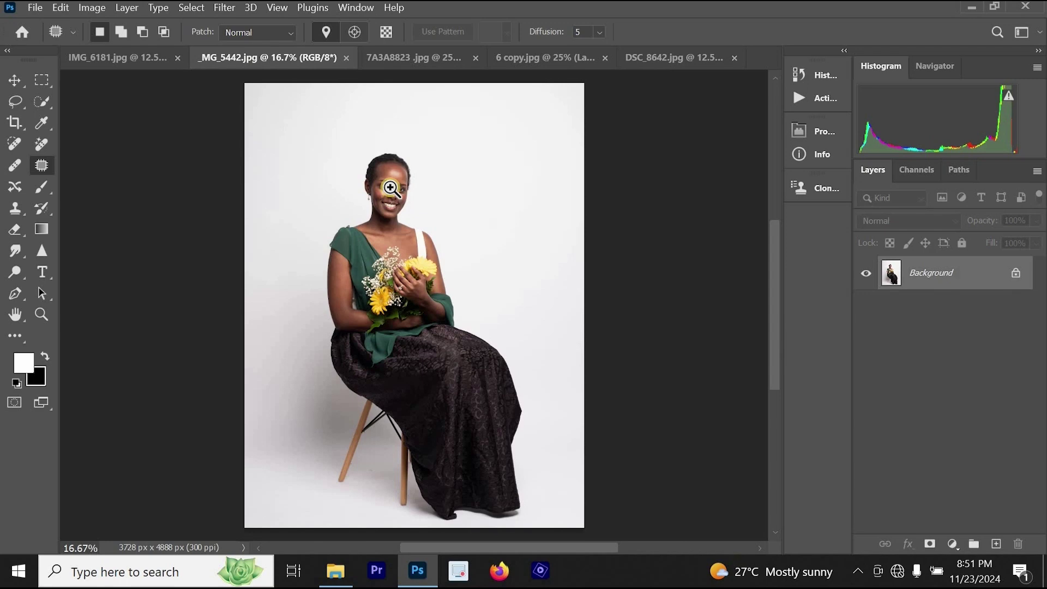
{"action": "left_click", "coordinate": [420, 193], "text": "ctrl"}
{"action": "left_click", "coordinate": [413, 175], "text": "ctrl"}
{"action": "left_click", "coordinate": [403, 158], "text": "ctrl"}
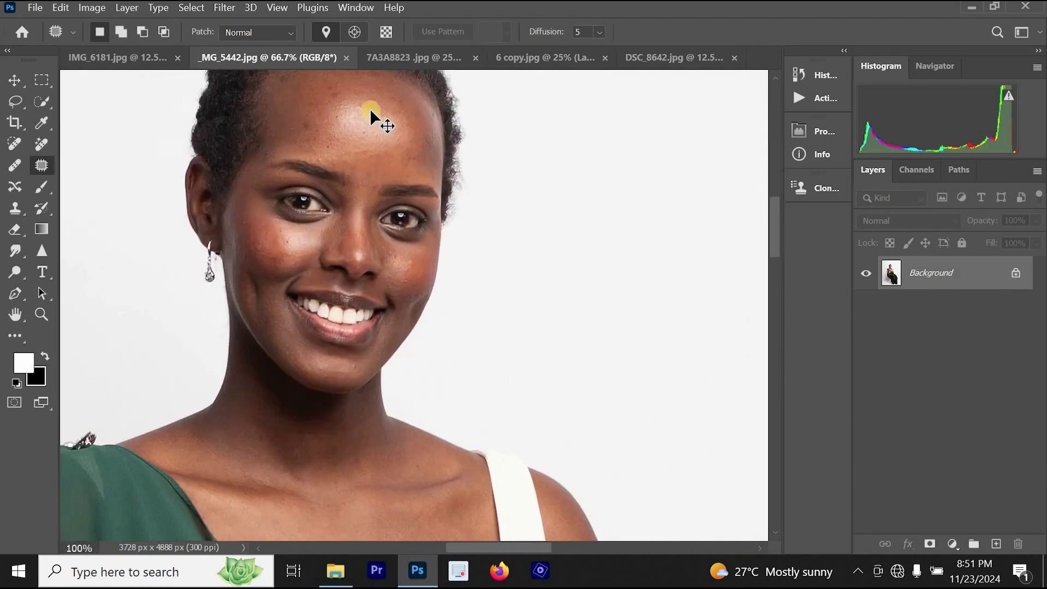
{"action": "left_click", "coordinate": [380, 125], "text": "ctrl"}
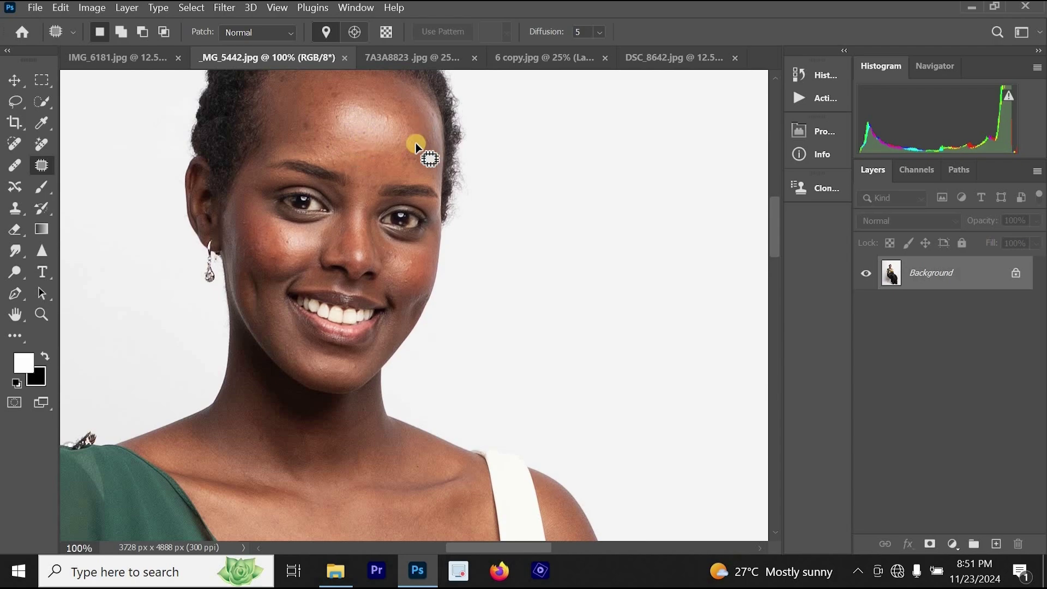
{"action": "left_click", "coordinate": [376, 124], "text": "ctrl"}
{"action": "left_click", "coordinate": [375, 123], "text": "ctrl"}
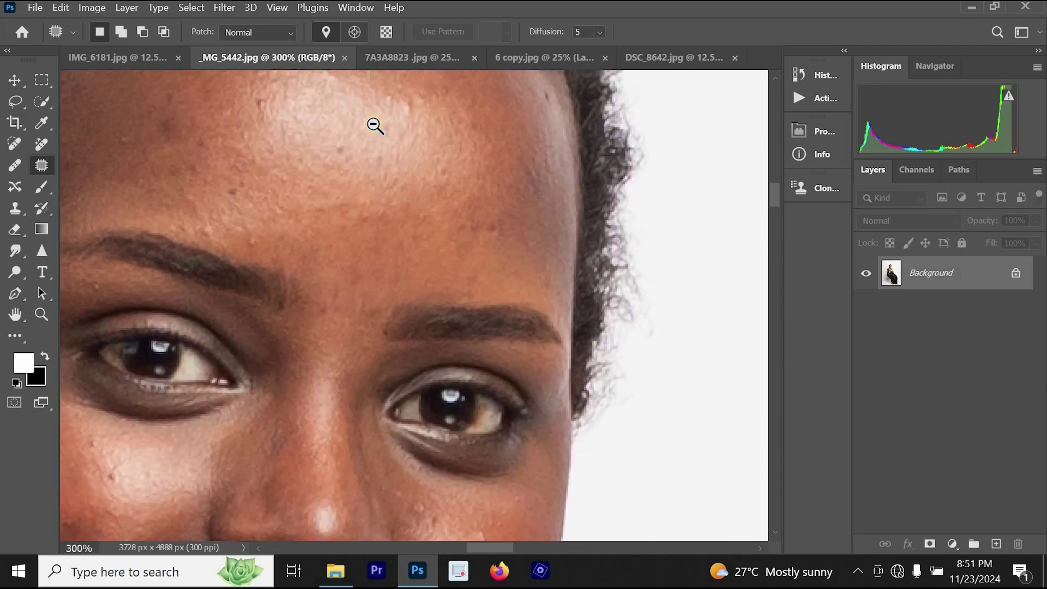
{"action": "left_click", "coordinate": [374, 125], "text": "alt"}
{"action": "left_click", "coordinate": [373, 125], "text": "alt"}
{"action": "left_click", "coordinate": [376, 126], "text": "ctrl+alt"}
{"action": "left_click", "coordinate": [407, 133], "text": "ctrl+alt"}
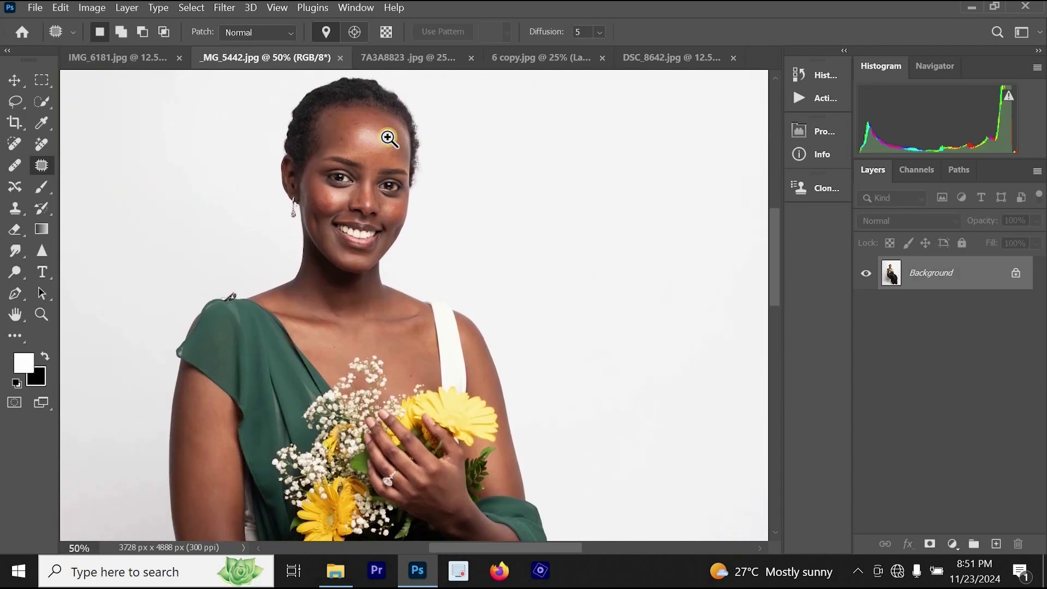
{"action": "left_click", "coordinate": [388, 140], "text": "ctrl"}
{"action": "left_click", "coordinate": [388, 140], "text": "ctrl"}
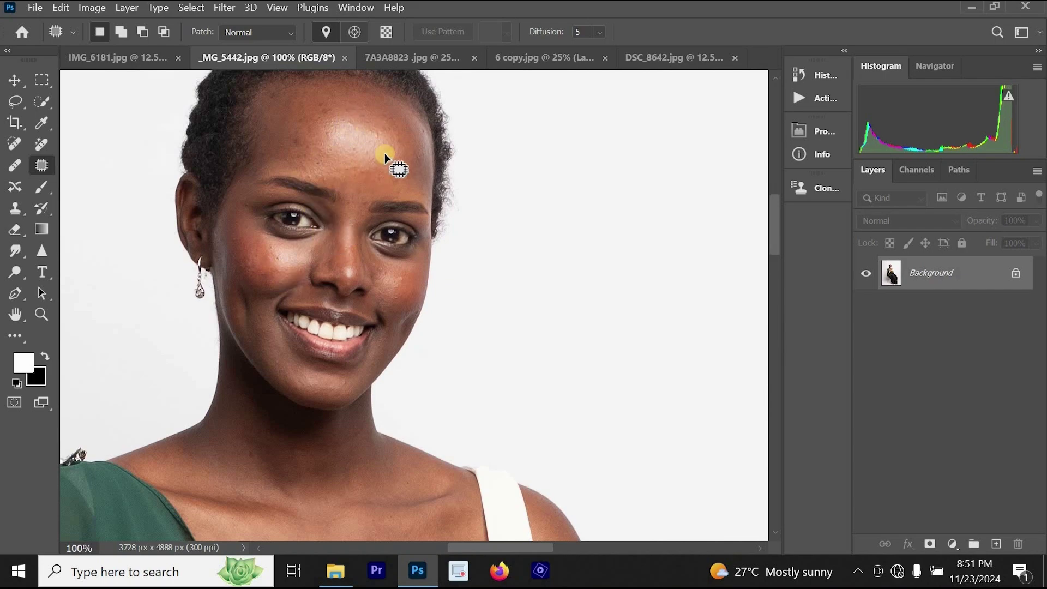
{"action": "left_click", "coordinate": [431, 189], "text": "ctrl+alt"}
{"action": "left_click", "coordinate": [431, 188], "text": "ctrl+alt"}
{"action": "left_click", "coordinate": [431, 189], "text": "ctrl+alt"}
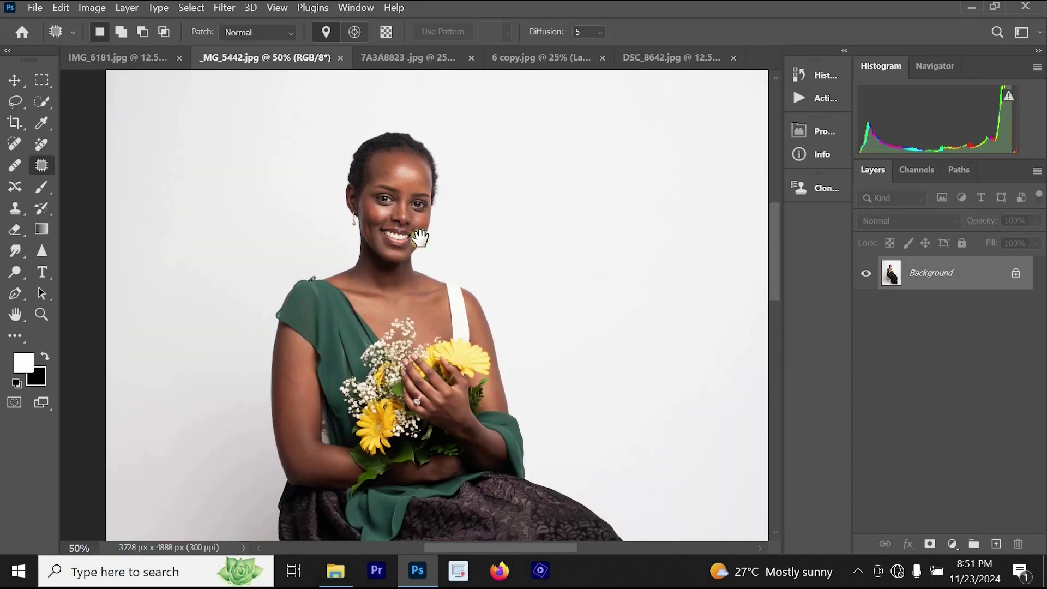
- Duplicate the Background layer of _MG_5442.jpg and apply Retouch4me Mattifier to the copy with Blend at 53
{"action": "scroll", "coordinate": [424, 237], "scroll_direction": "down", "scroll_amount": 2}
{"action": "key", "text": "ctrl+j"}
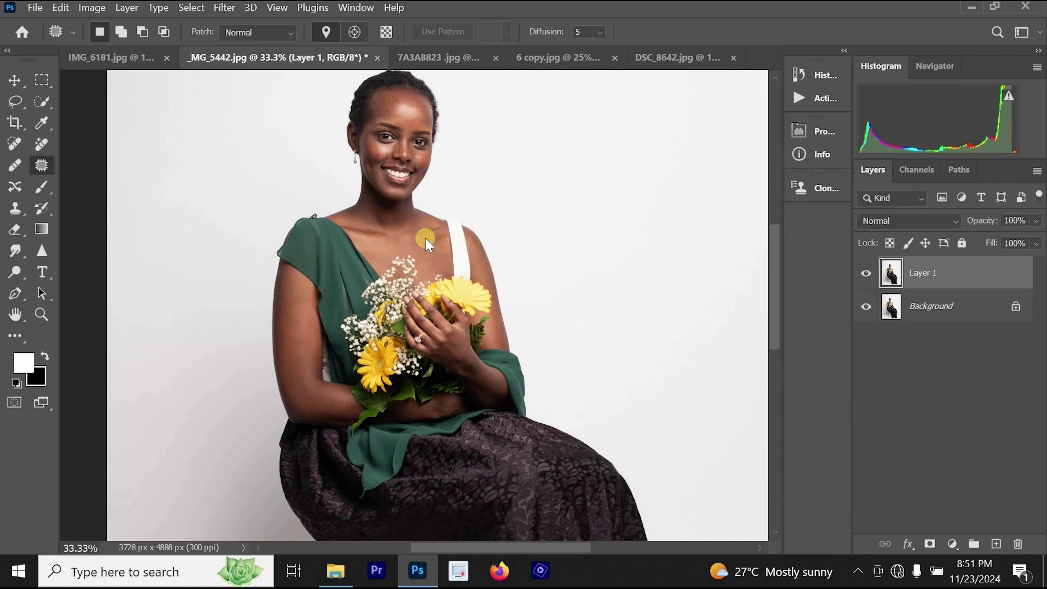
{"action": "left_click", "coordinate": [225, 7]}
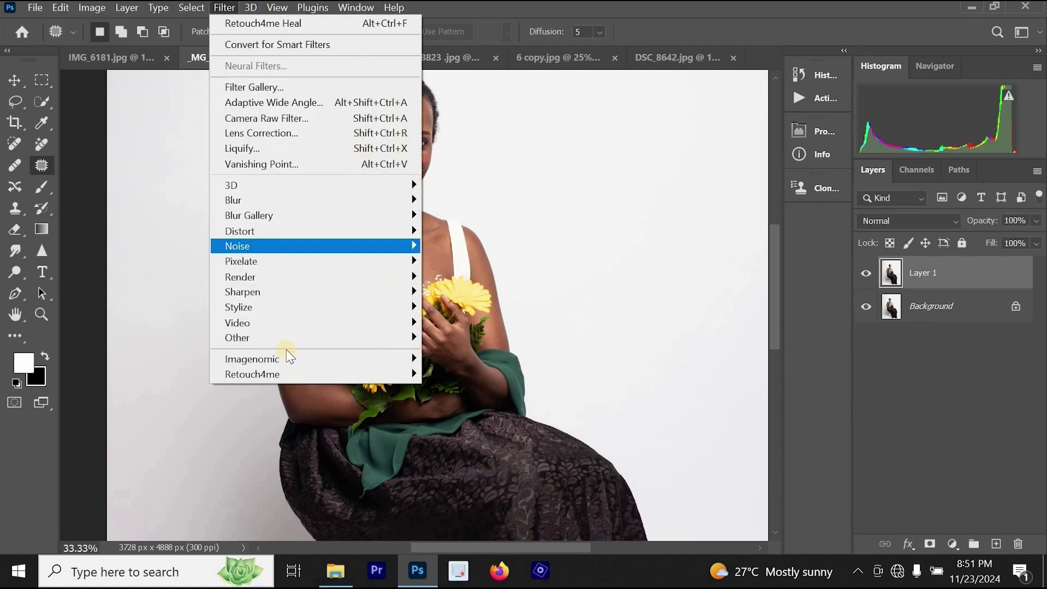
{"action": "mouse_move", "coordinate": [288, 377]}
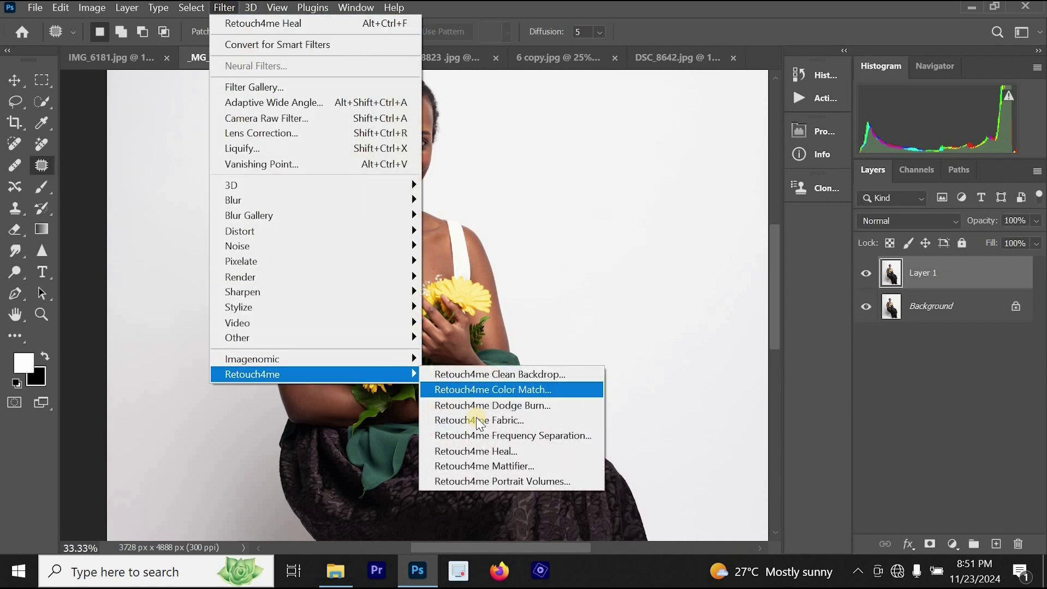
{"action": "left_click", "coordinate": [463, 466]}
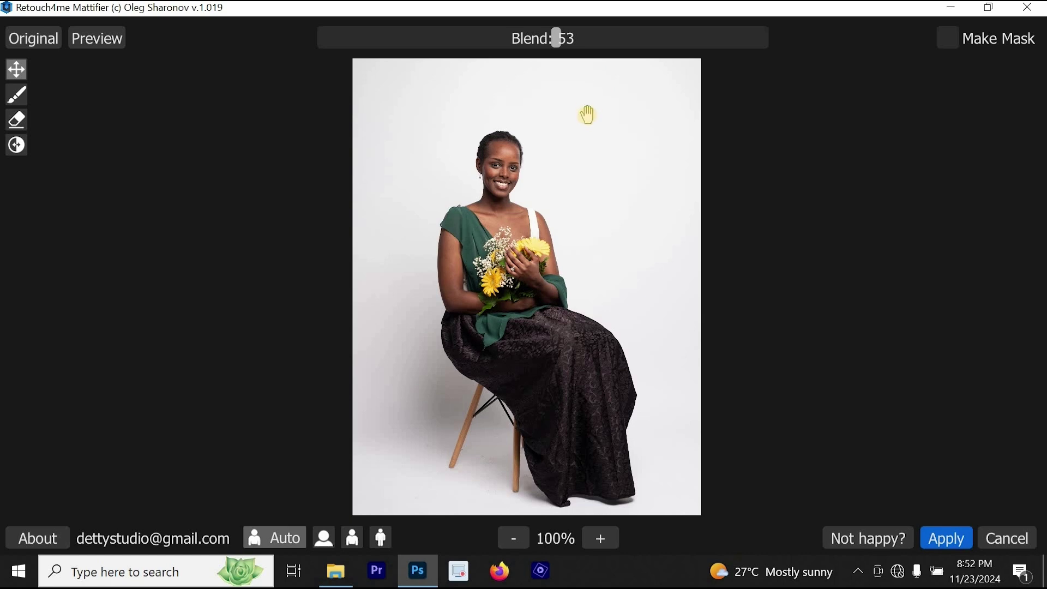
{"action": "key", "text": "Return"}
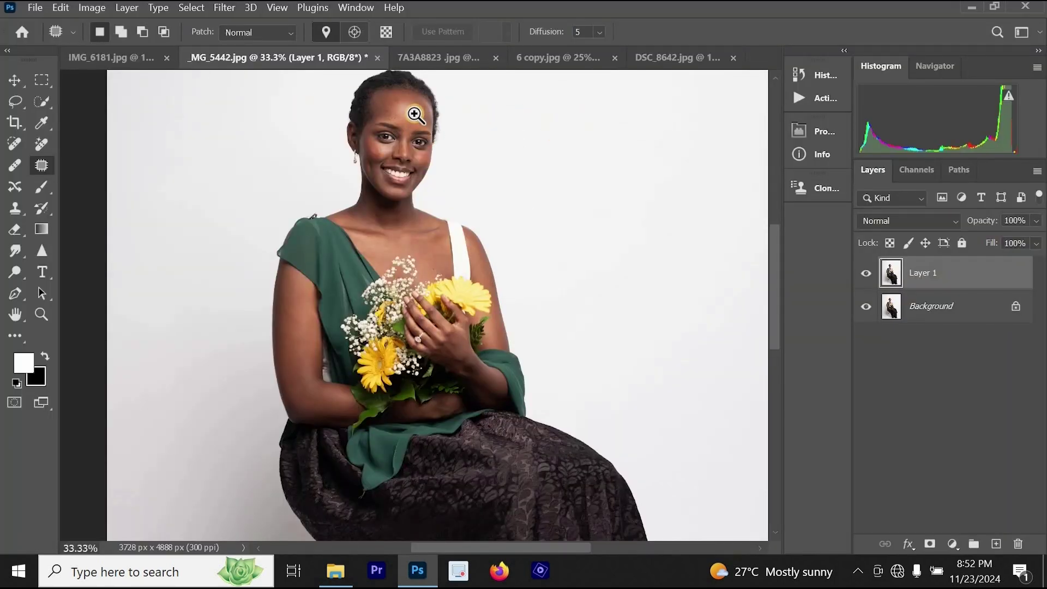
- Examine the forehead, eyes and cheeks up close to judge the Mattifier result
{"action": "left_click", "coordinate": [413, 115], "text": "ctrl"}
{"action": "left_click", "coordinate": [413, 116], "text": "ctrl"}
{"action": "left_click", "coordinate": [413, 116], "text": "ctrl"}
{"action": "left_click", "coordinate": [413, 115], "text": "ctrl"}
{"action": "left_click", "coordinate": [413, 115], "text": "ctrl"}
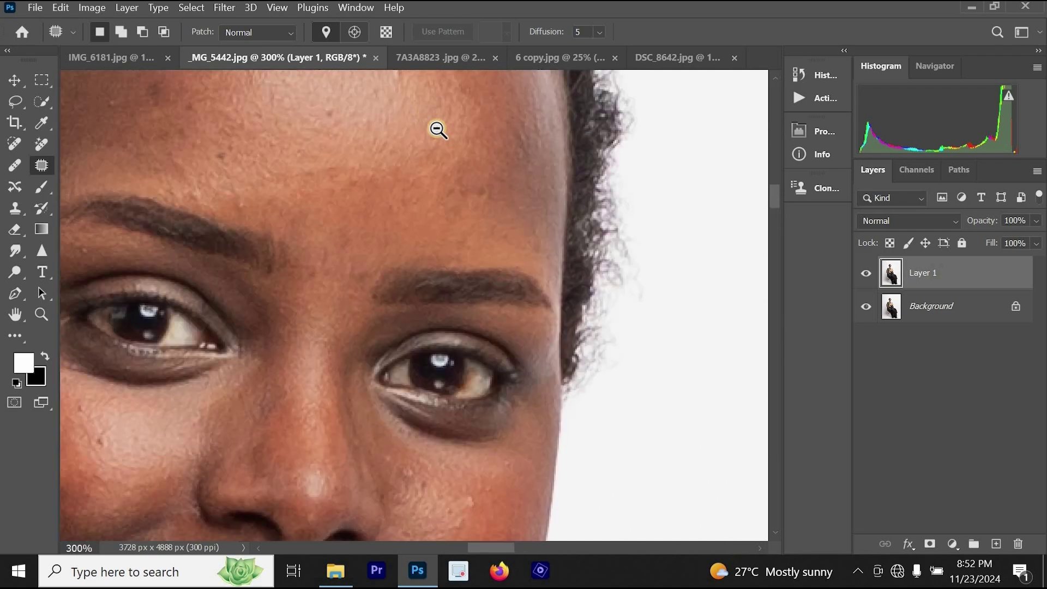
{"action": "left_click", "coordinate": [435, 129], "text": "alt"}
{"action": "left_click", "coordinate": [472, 145], "text": "alt"}
{"action": "left_click", "coordinate": [467, 145], "text": "alt"}
{"action": "left_click_drag", "start_coordinate": [523, 211], "coordinate": [540, 262]}
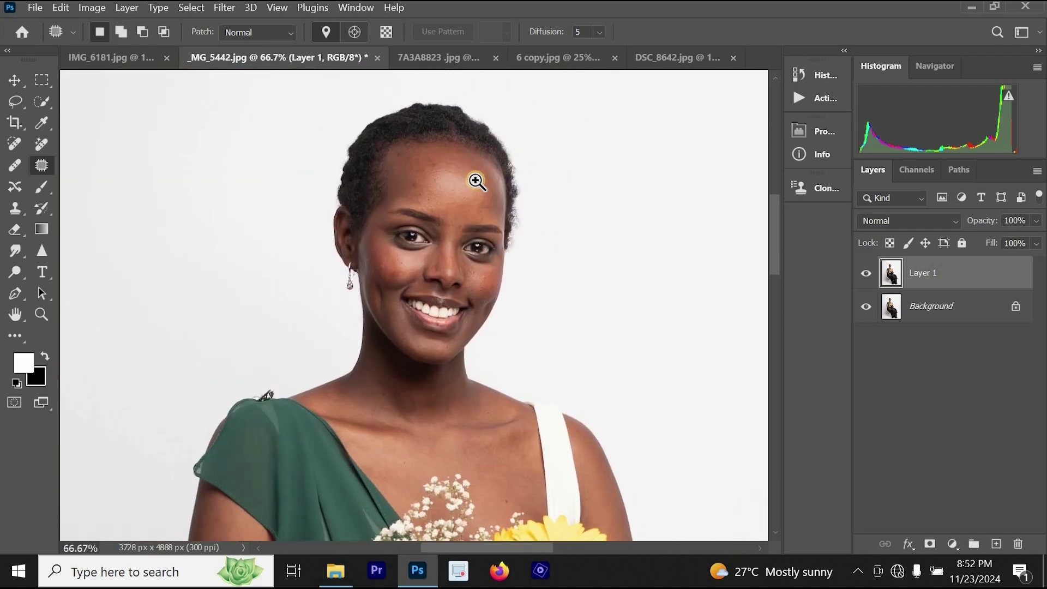
{"action": "left_click", "coordinate": [477, 180], "text": "ctrl"}
{"action": "key", "text": "ctrl+1"}
- Compare the face with Layer 1 hidden and shown, checking the forehead highlights at several magnifications
{"action": "left_click", "coordinate": [866, 274]}
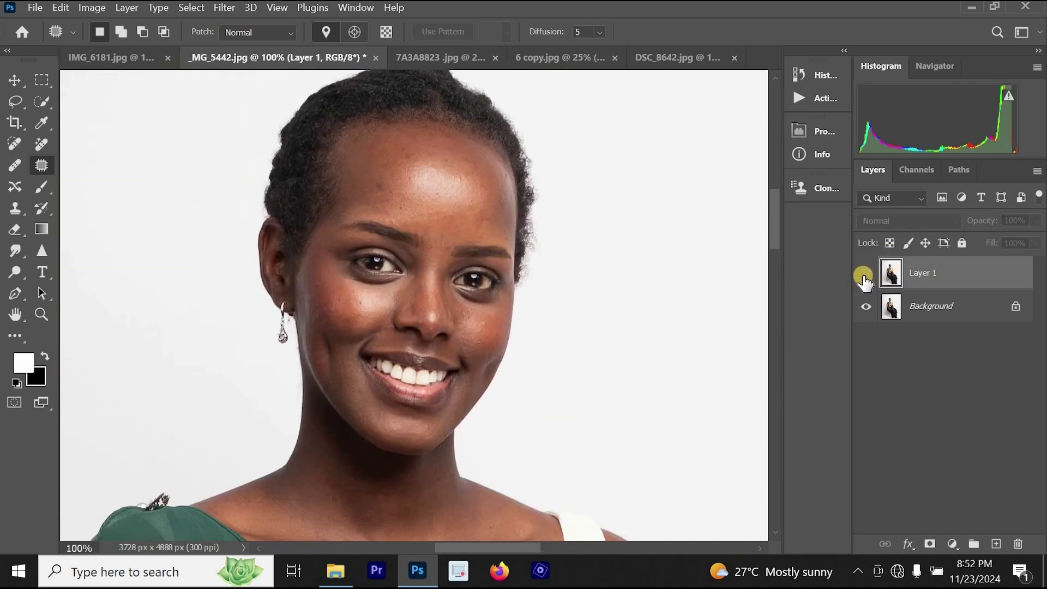
{"action": "left_click", "coordinate": [459, 213], "text": "ctrl"}
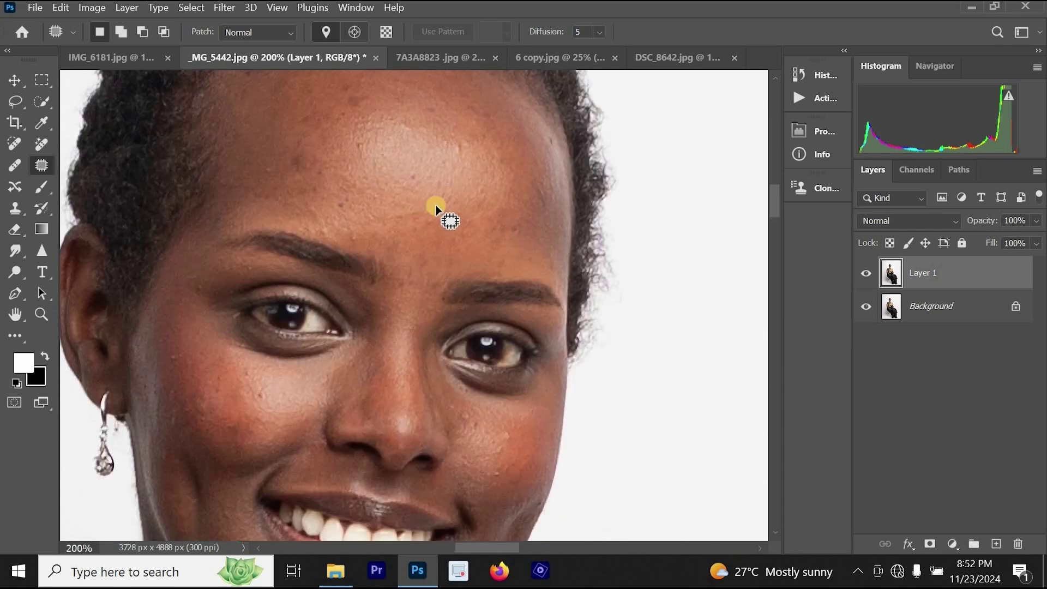
{"action": "left_click", "coordinate": [430, 181], "text": "ctrl+alt"}
{"action": "left_click", "coordinate": [431, 186], "text": "ctrl+alt"}
{"action": "left_click", "coordinate": [431, 190], "text": "ctrl"}
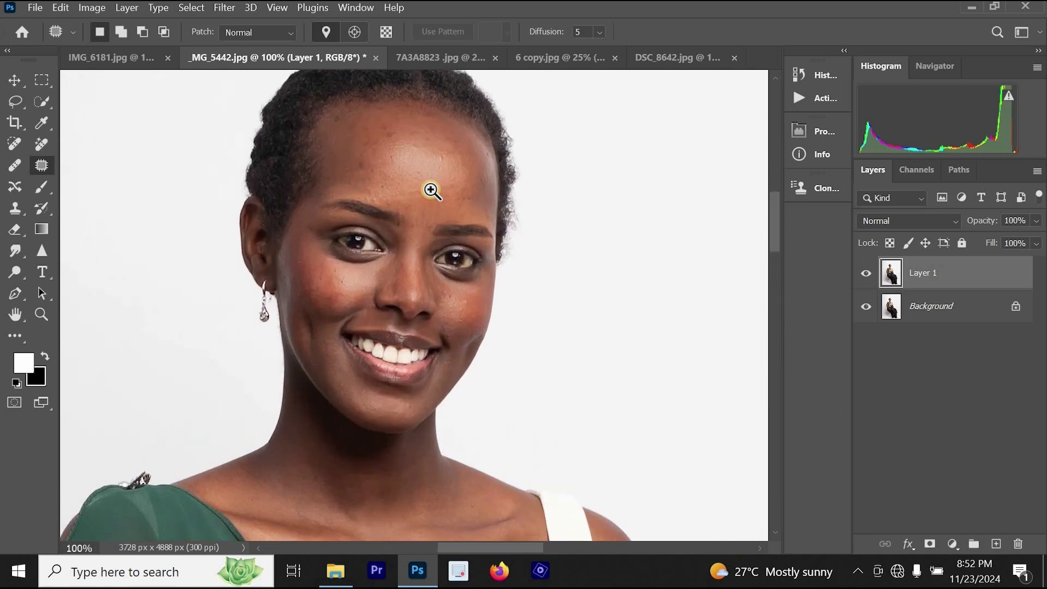
{"action": "left_click", "coordinate": [430, 189], "text": "ctrl"}
{"action": "left_click", "coordinate": [431, 171], "text": "alt"}
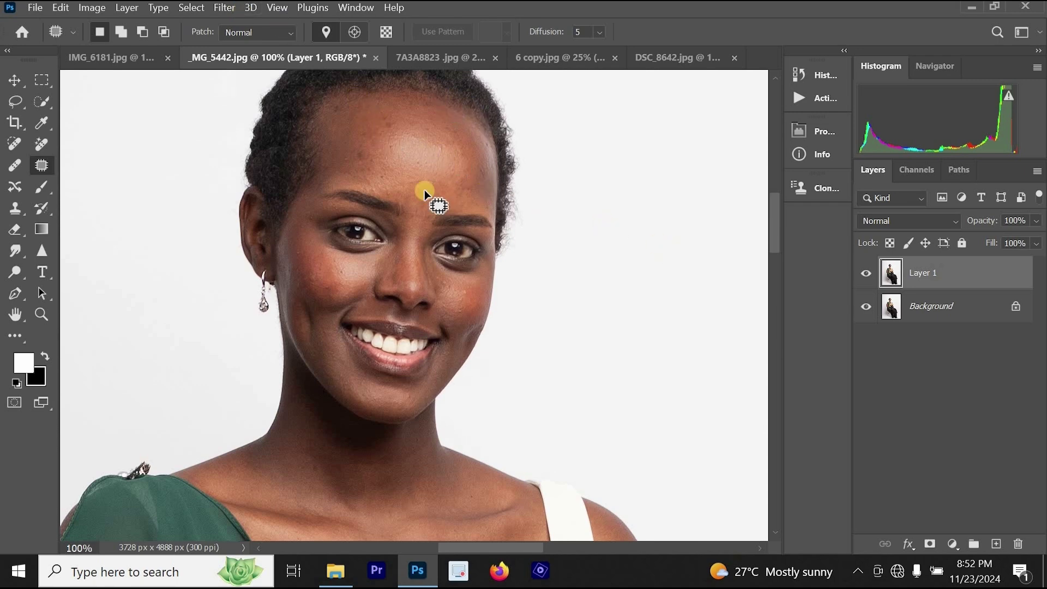
{"action": "key", "text": "ctrl+minus"}
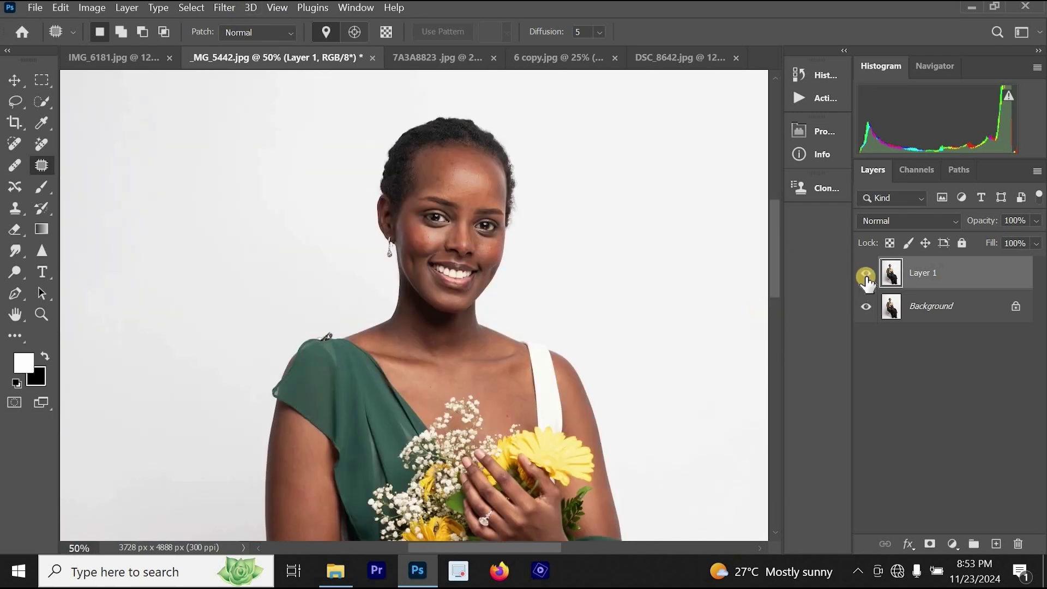
{"action": "left_click", "coordinate": [497, 210], "text": "alt"}
{"action": "left_click", "coordinate": [497, 211], "text": "alt"}
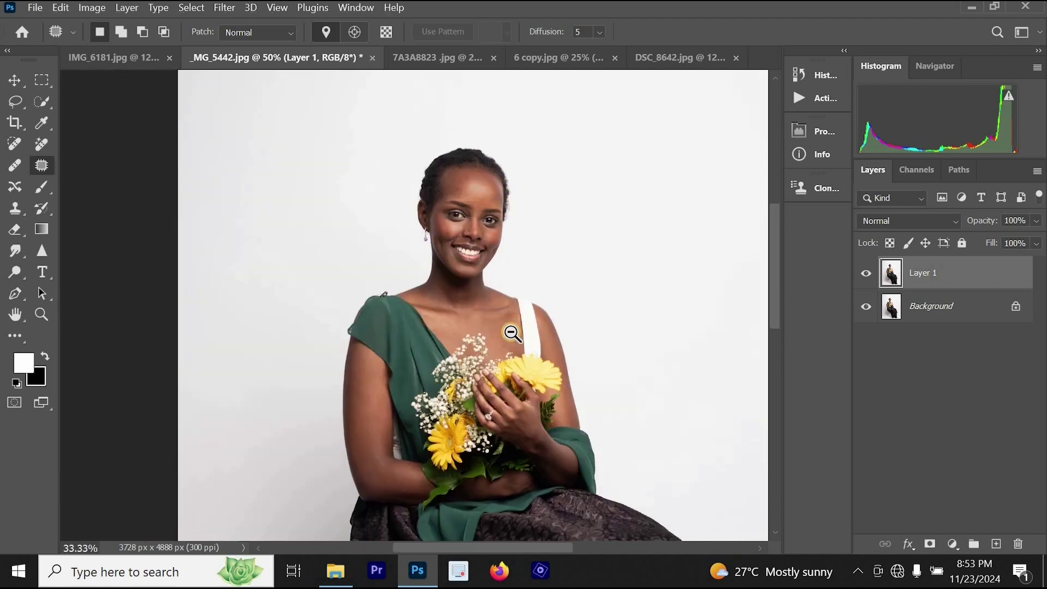
- Inspect the studio floor and backdrop around the chair legs for marks and dirt
{"action": "left_click_drag", "start_coordinate": [503, 360], "coordinate": [456, 198]}
{"action": "left_click", "coordinate": [447, 398], "text": "ctrl"}
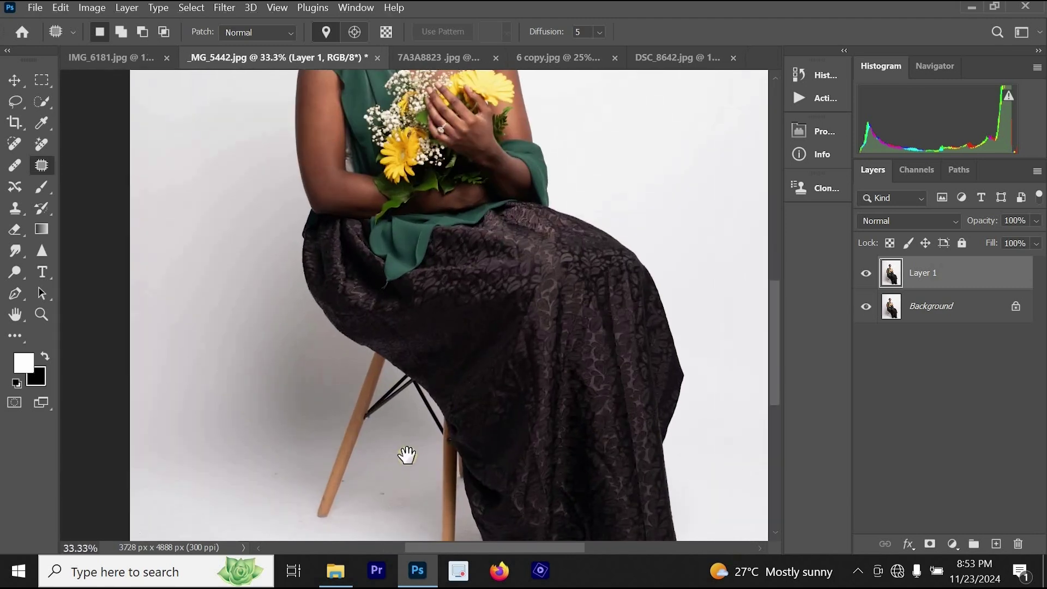
{"action": "left_click", "coordinate": [411, 452], "text": "ctrl"}
{"action": "left_click_drag", "start_coordinate": [415, 443], "coordinate": [437, 153]}
{"action": "left_click", "coordinate": [326, 258], "text": "alt"}
{"action": "left_click_drag", "start_coordinate": [326, 255], "coordinate": [365, 374]}
{"action": "left_click", "coordinate": [311, 339], "text": "ctrl"}
{"action": "left_click", "coordinate": [310, 338], "text": "ctrl"}
{"action": "left_click", "coordinate": [309, 338], "text": "ctrl"}
{"action": "left_click", "coordinate": [310, 338], "text": "alt"}
{"action": "left_click_drag", "start_coordinate": [310, 338], "coordinate": [402, 280]}
{"action": "left_click_drag", "start_coordinate": [503, 306], "coordinate": [494, 236]}
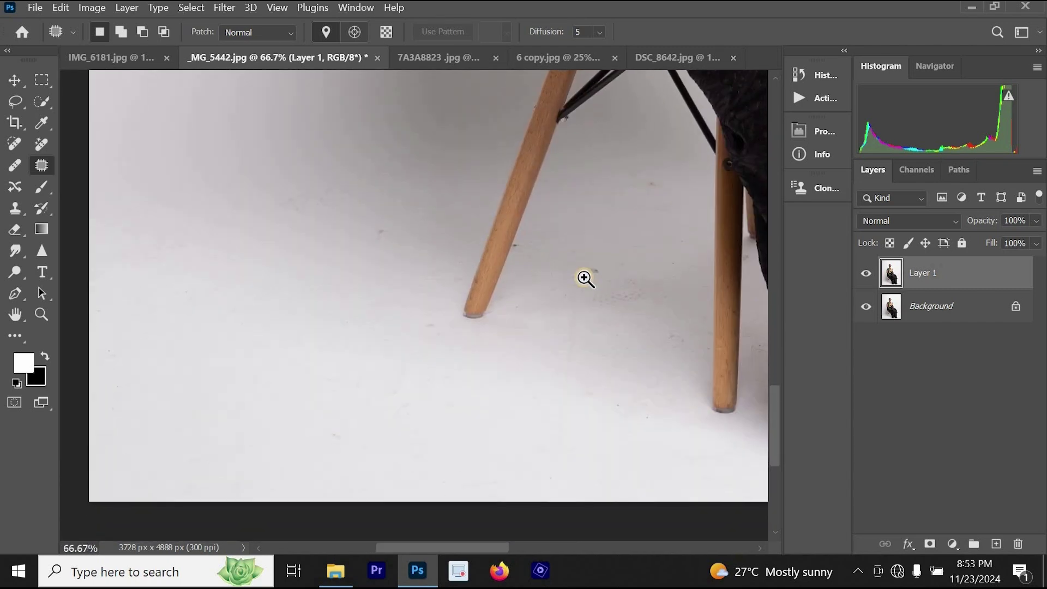
{"action": "left_click", "coordinate": [584, 279]}
{"action": "left_click", "coordinate": [585, 278], "text": "alt"}
{"action": "left_click", "coordinate": [584, 278], "text": "alt"}
{"action": "left_click_drag", "start_coordinate": [599, 262], "coordinate": [507, 312]}
{"action": "left_click_drag", "start_coordinate": [287, 299], "coordinate": [428, 301]}
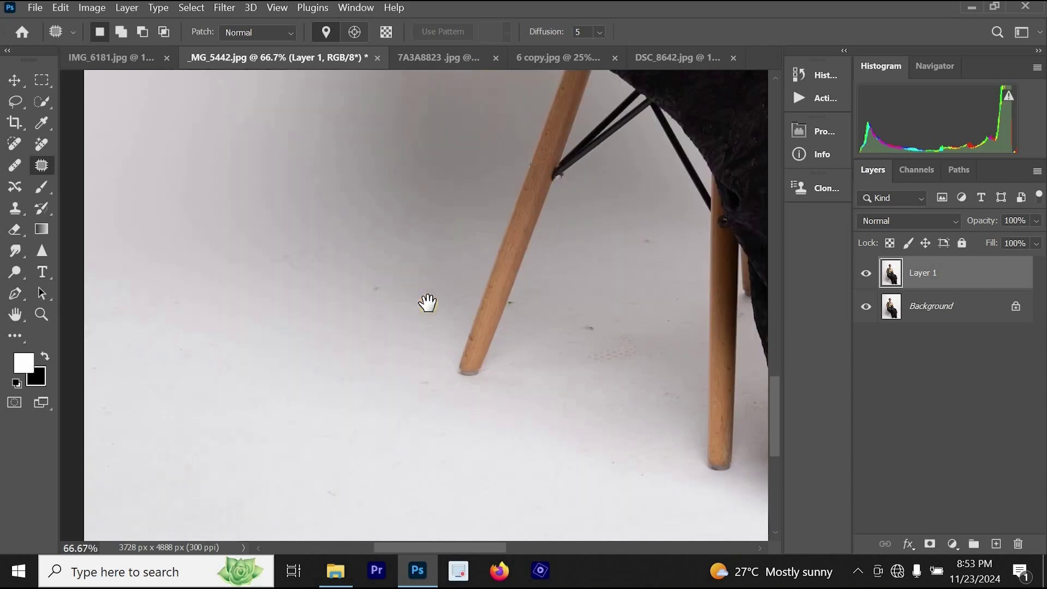
{"action": "left_click", "coordinate": [428, 306], "text": "alt"}
{"action": "left_click", "coordinate": [404, 361], "text": "ctrl"}
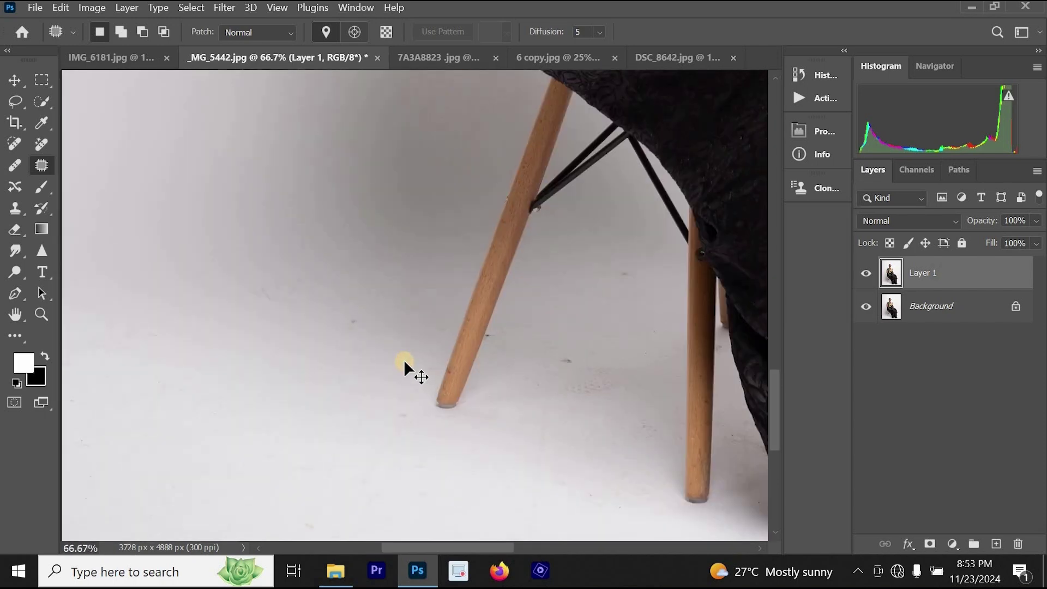
- Duplicate Layer 1 and apply Retouch4me Clean Backdrop to the copy with Blend at 100
{"action": "key", "text": "ctrl+j"}
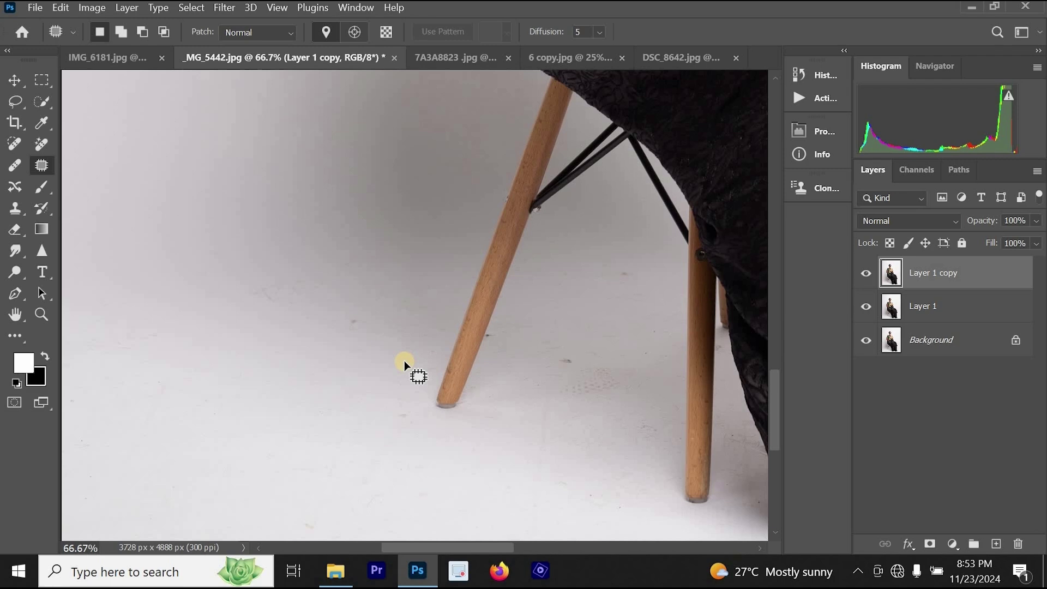
{"action": "left_click", "coordinate": [224, 7]}
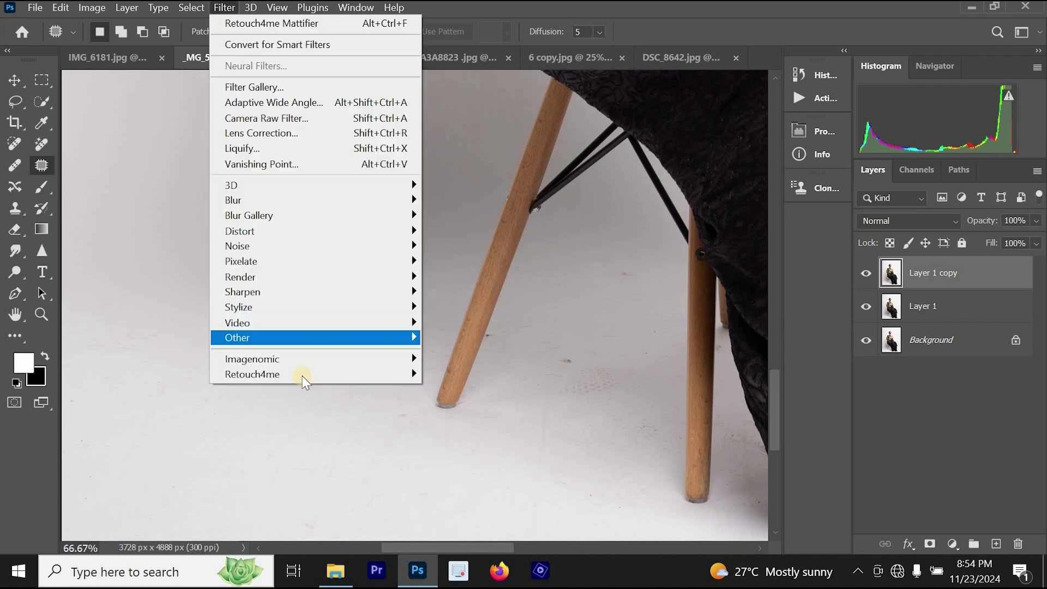
{"action": "mouse_move", "coordinate": [329, 374]}
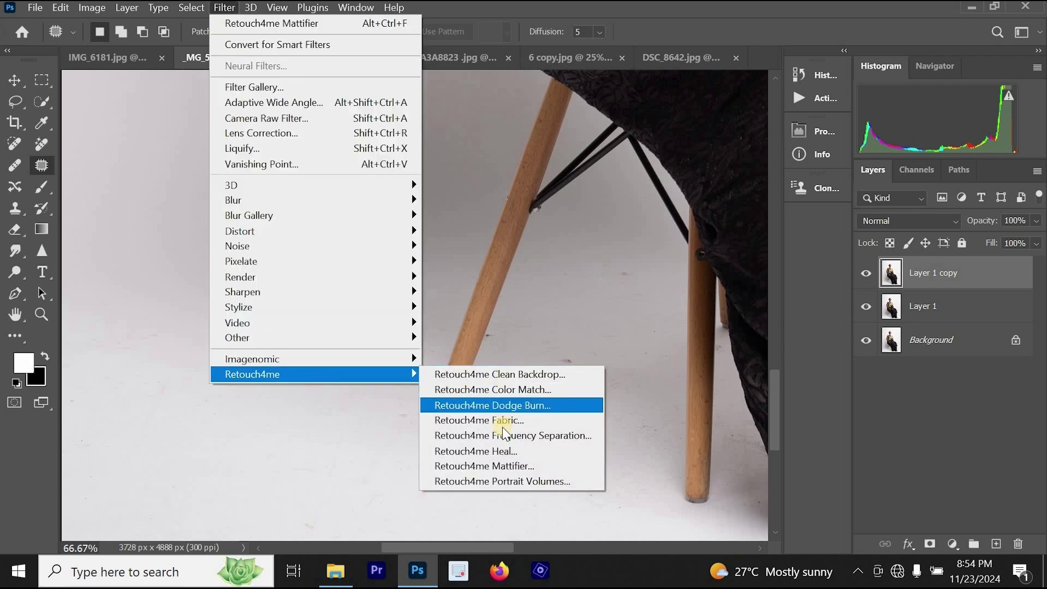
{"action": "left_click", "coordinate": [516, 378]}
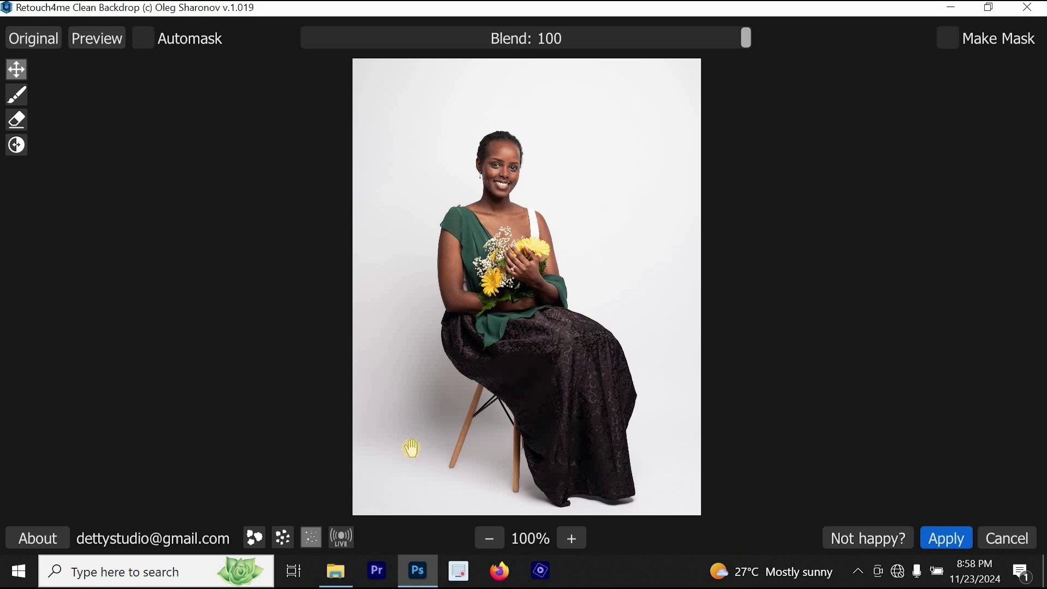
{"action": "left_click_drag", "start_coordinate": [411, 449], "coordinate": [465, 439]}
{"action": "left_click", "coordinate": [939, 540]}
{"action": "left_click", "coordinate": [945, 540]}
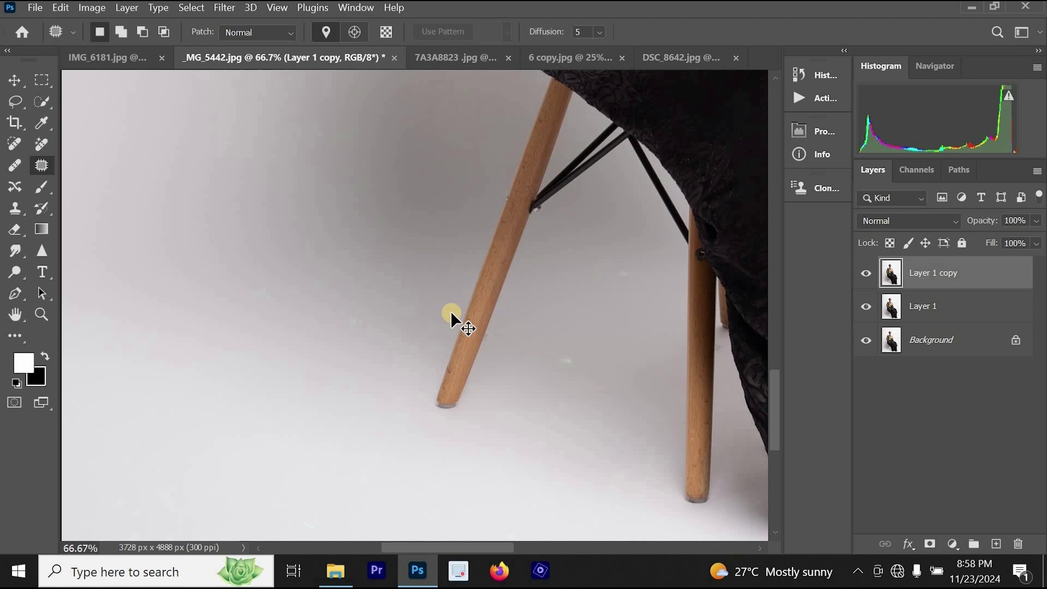
- Compare the floor around the chair legs with and without the Clean Backdrop result on Layer 1 copy
{"action": "key", "text": "ctrl+z"}
{"action": "key", "text": "ctrl+shift+z"}
{"action": "left_click", "coordinate": [557, 282], "text": "alt"}
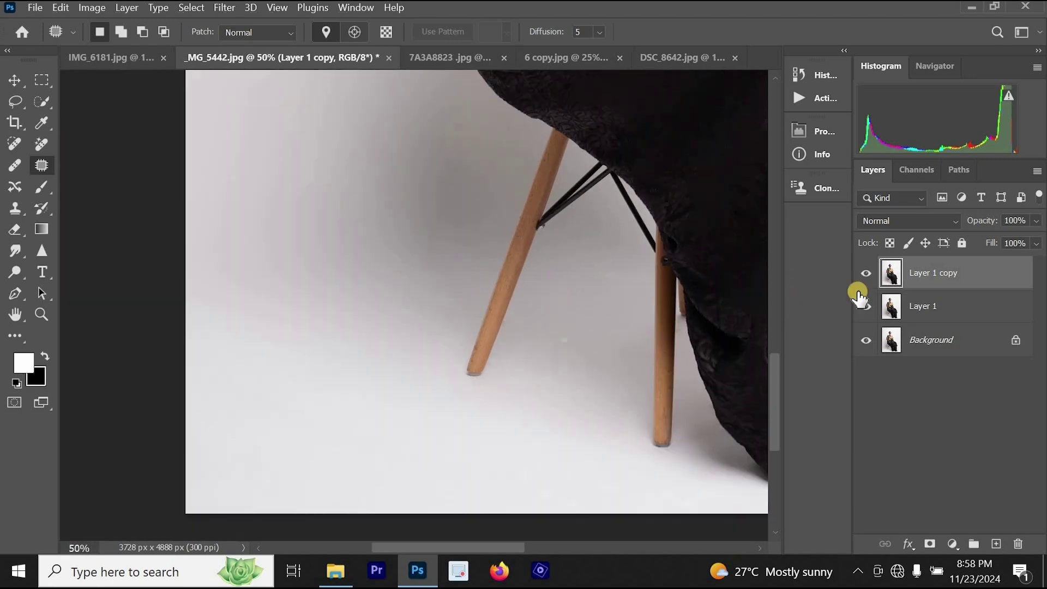
{"action": "left_click", "coordinate": [868, 274]}
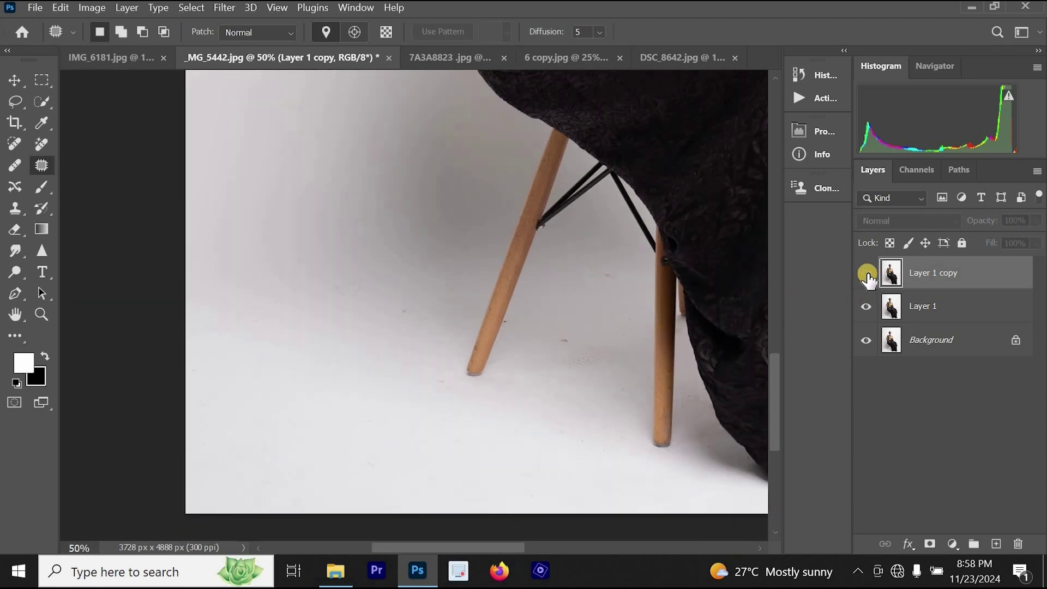
{"action": "left_click", "coordinate": [867, 274]}
{"action": "left_click", "coordinate": [322, 350]}
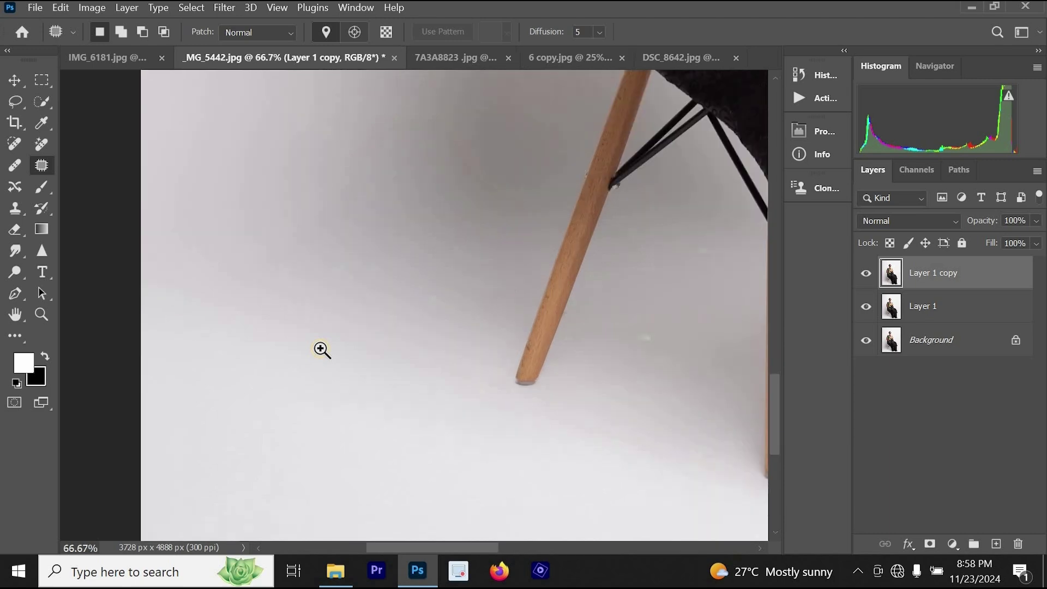
{"action": "left_click", "coordinate": [322, 349]}
{"action": "left_click", "coordinate": [867, 274]}
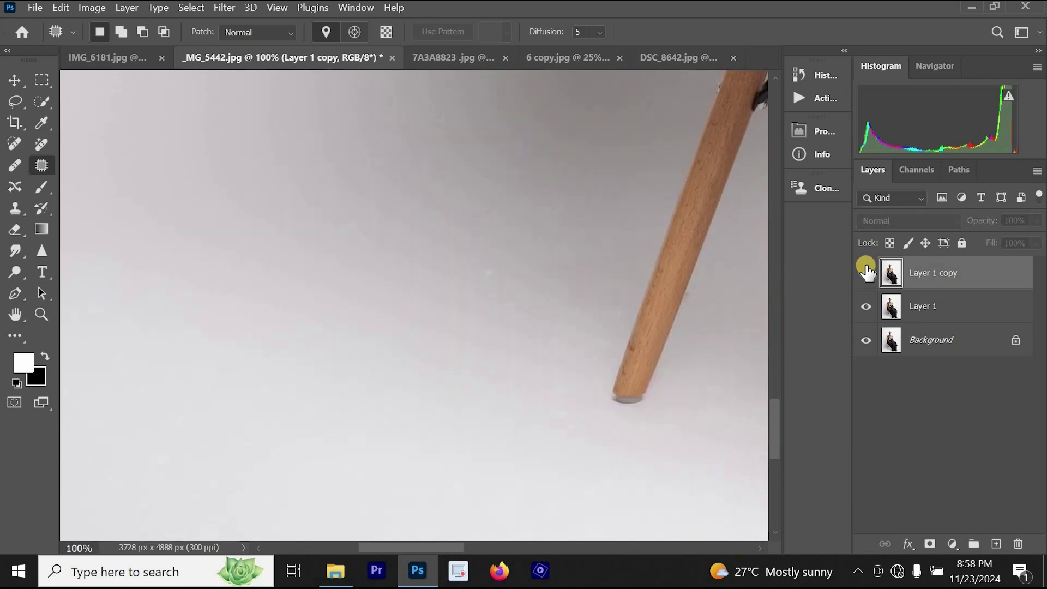
{"action": "left_click", "coordinate": [867, 273]}
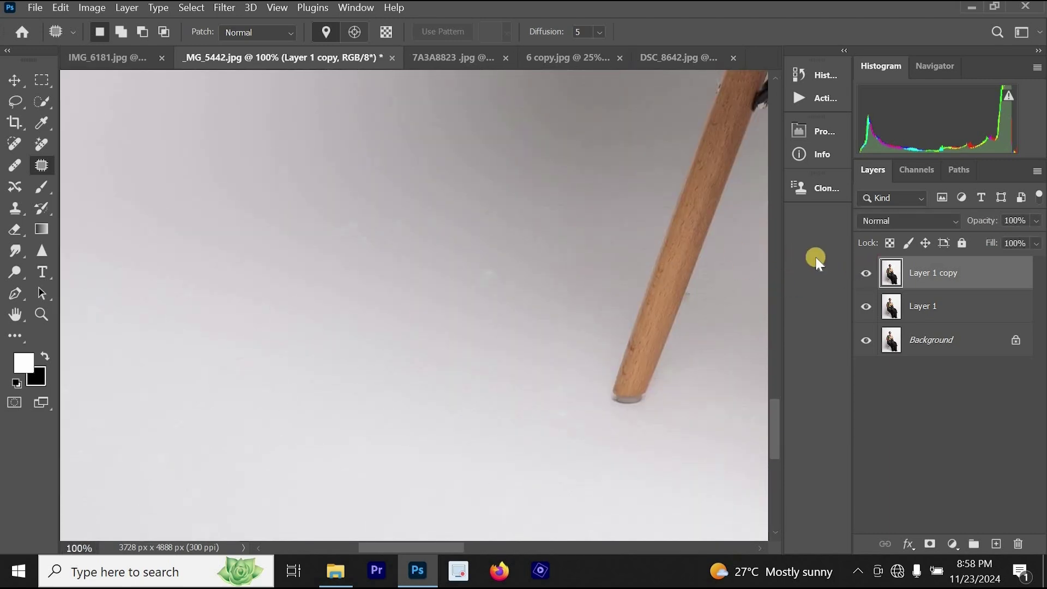
- Toggle Layer 1 copy to compare the floor beside and between the chair legs before and after the backdrop cleanup
{"action": "left_click", "coordinate": [866, 272]}
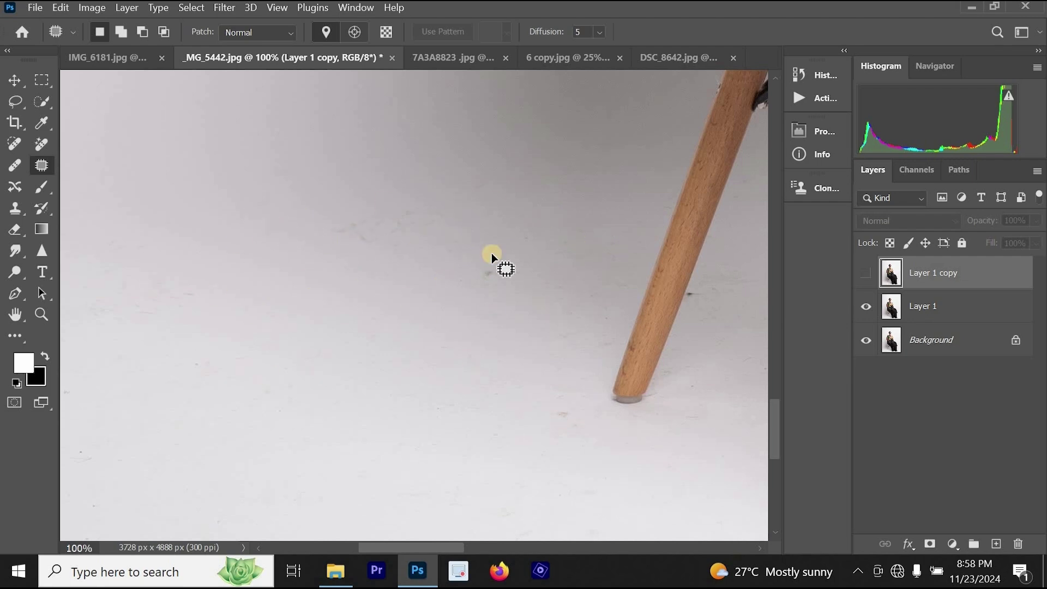
{"action": "left_click", "coordinate": [449, 257], "text": "alt"}
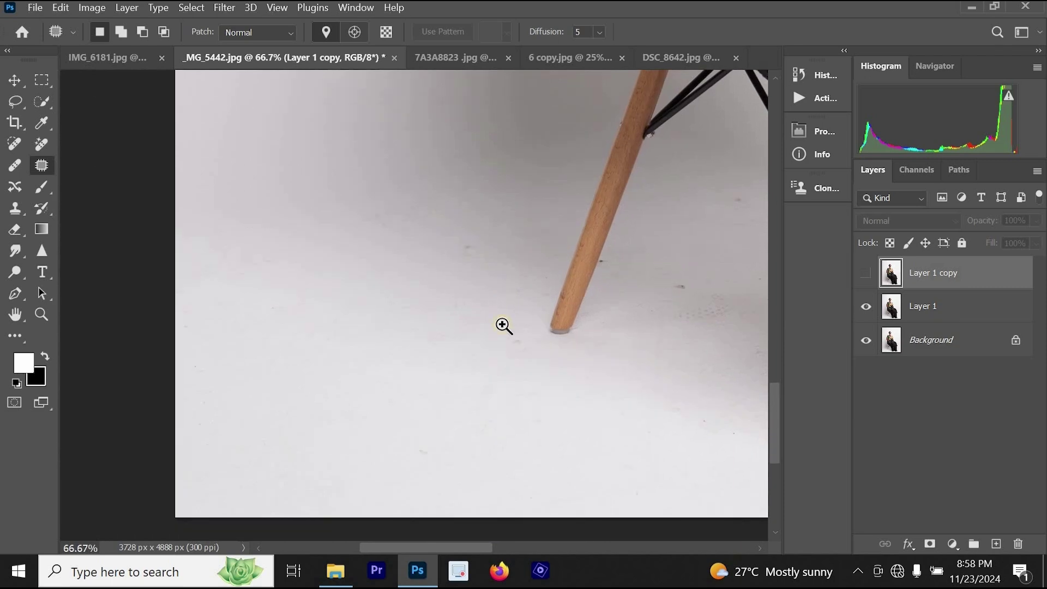
{"action": "left_click", "coordinate": [503, 325], "text": "ctrl"}
{"action": "left_click_drag", "start_coordinate": [677, 261], "coordinate": [329, 302]}
{"action": "left_click", "coordinate": [441, 299], "text": "alt"}
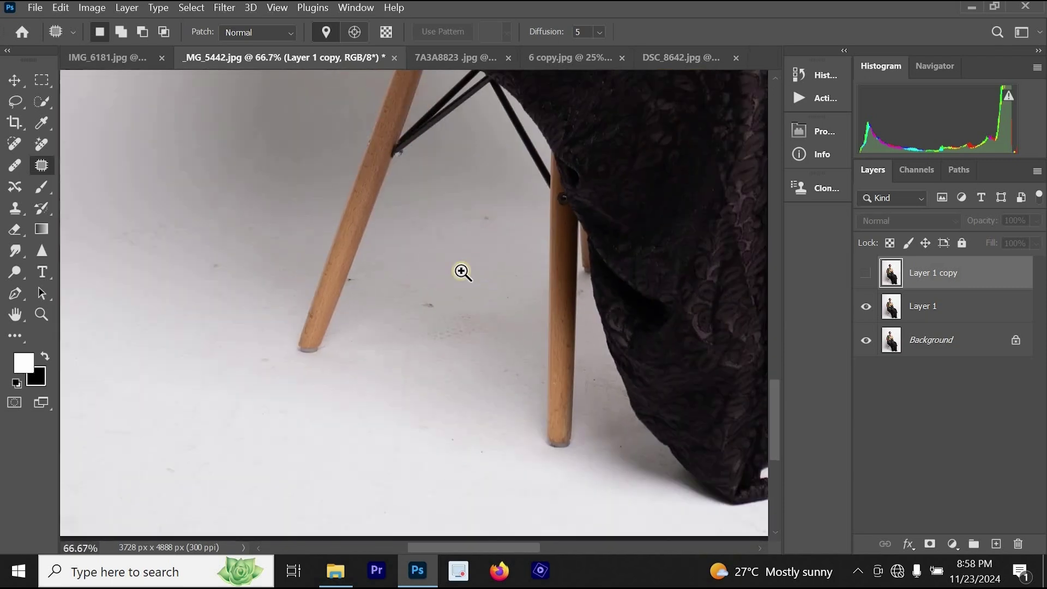
{"action": "left_click", "coordinate": [463, 271], "text": "ctrl"}
{"action": "left_click", "coordinate": [867, 273]}
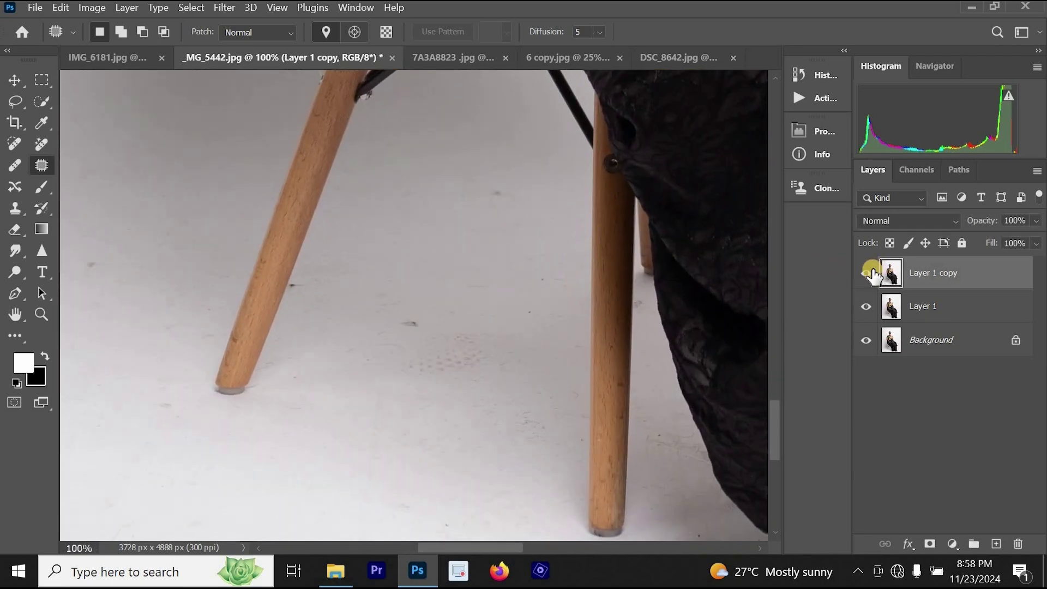
{"action": "left_click", "coordinate": [868, 274]}
{"action": "left_click", "coordinate": [867, 274]}
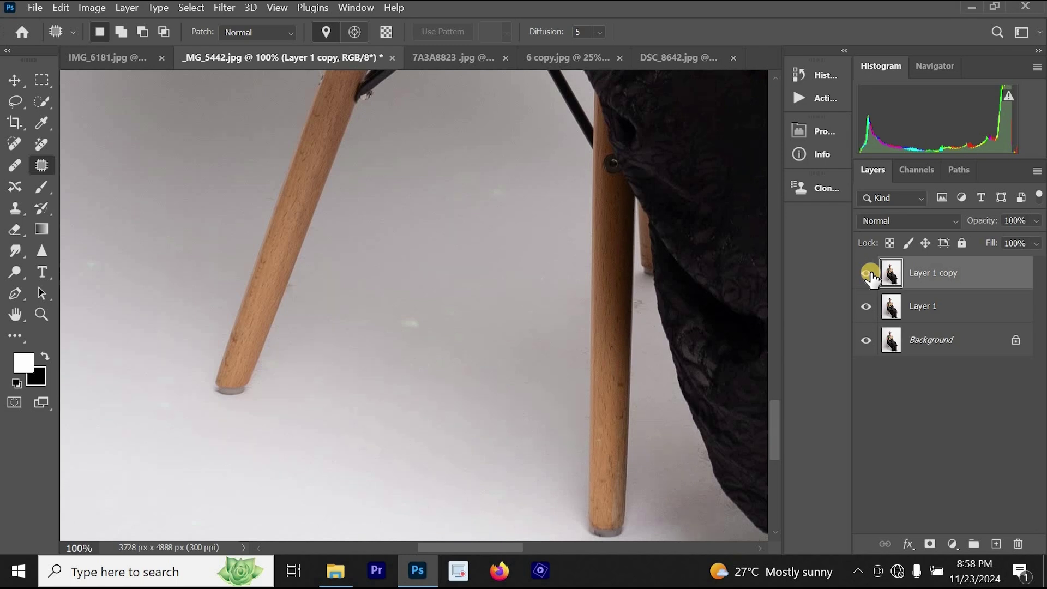
{"action": "left_click", "coordinate": [868, 274]}
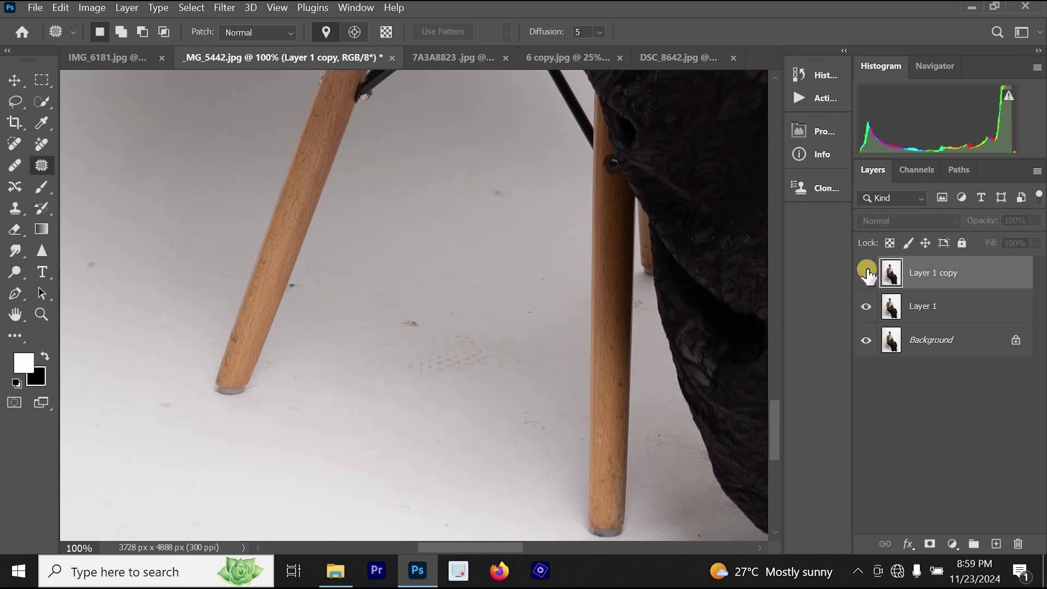
{"action": "left_click", "coordinate": [867, 274]}
- Examine the complete cleaned-up portrait at lower magnification, including the woman's upper body and the surrounding backdrop
{"action": "left_click", "coordinate": [650, 252], "text": "alt"}
{"action": "left_click_drag", "start_coordinate": [518, 211], "coordinate": [501, 400]}
{"action": "left_click", "coordinate": [554, 314], "text": "alt"}
{"action": "left_click", "coordinate": [555, 315], "text": "alt"}
{"action": "left_click", "coordinate": [582, 304], "text": "alt"}
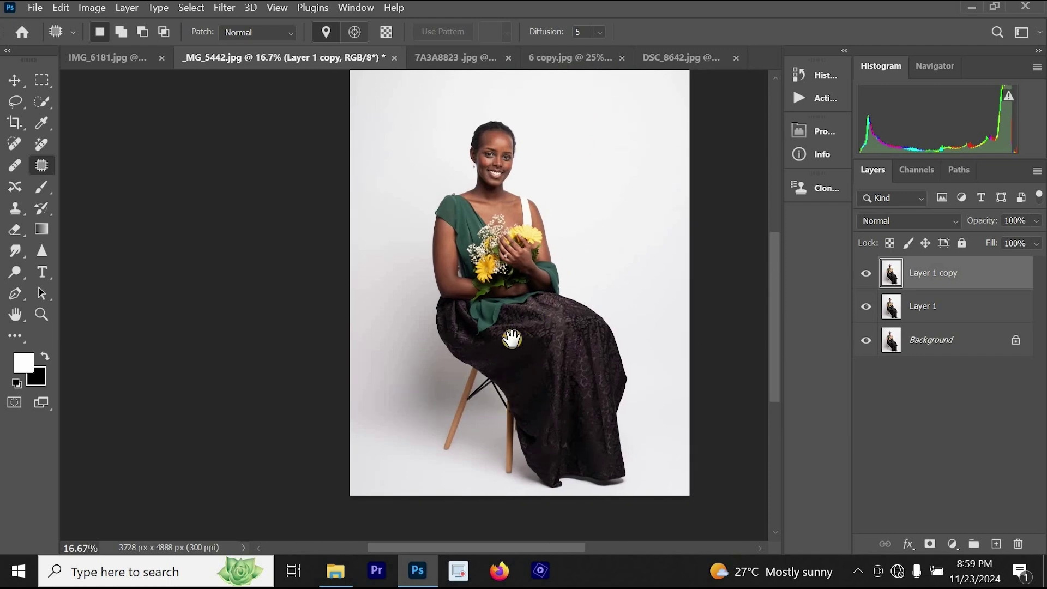
{"action": "left_click_drag", "start_coordinate": [512, 340], "coordinate": [478, 361]}
{"action": "left_click", "coordinate": [477, 262], "text": "ctrl"}
{"action": "left_click_drag", "start_coordinate": [486, 230], "coordinate": [473, 243]}
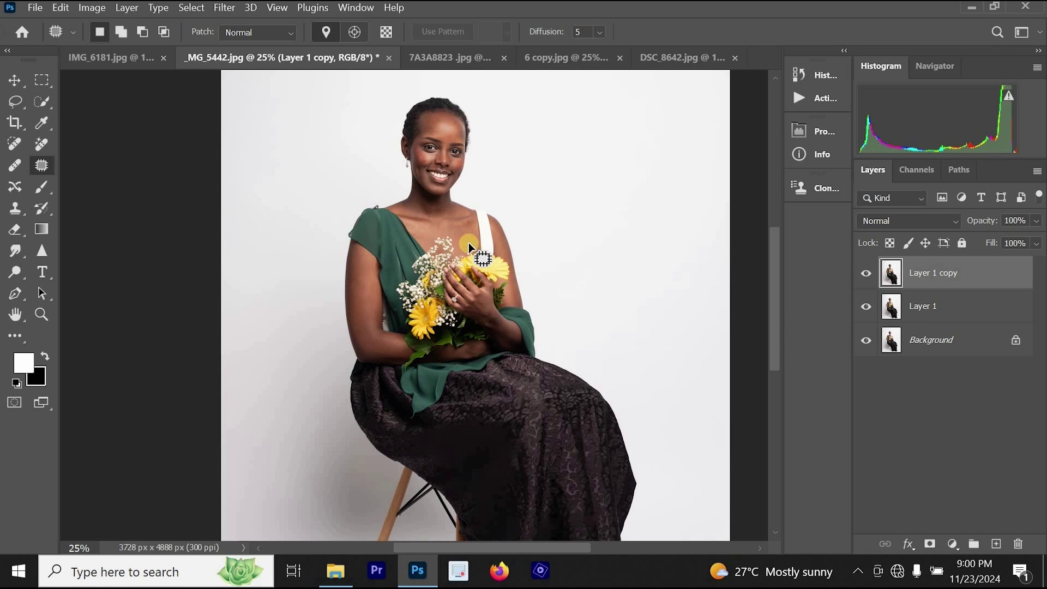
- Revisit the 7A3A8823 .jpg portrait, and switch to Firefox to look through the Retouch4me Subscription page
{"action": "left_click", "coordinate": [580, 55]}
{"action": "left_click", "coordinate": [389, 57]}
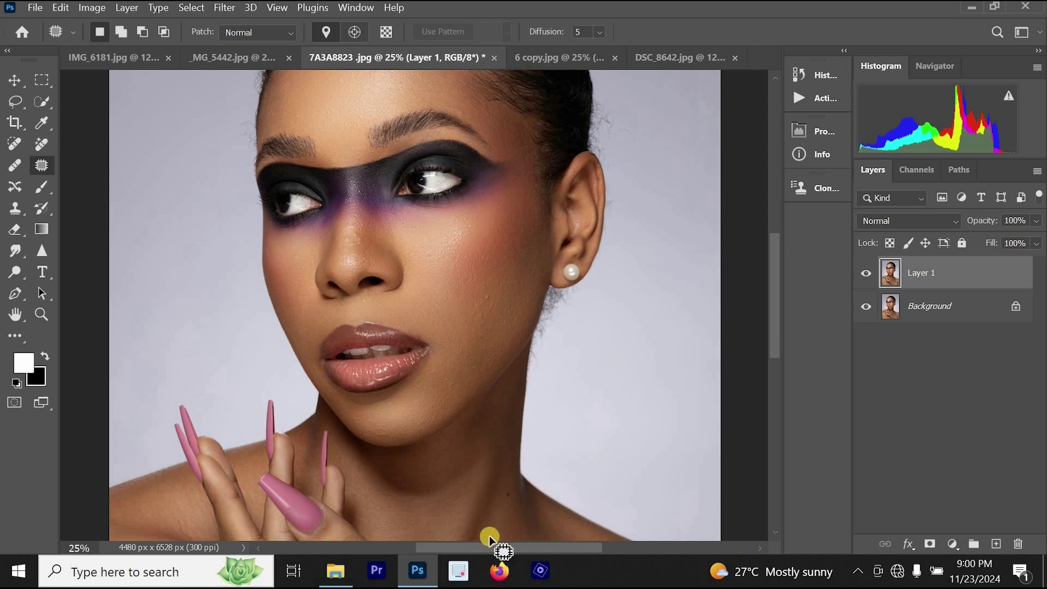
{"action": "left_click", "coordinate": [499, 572]}
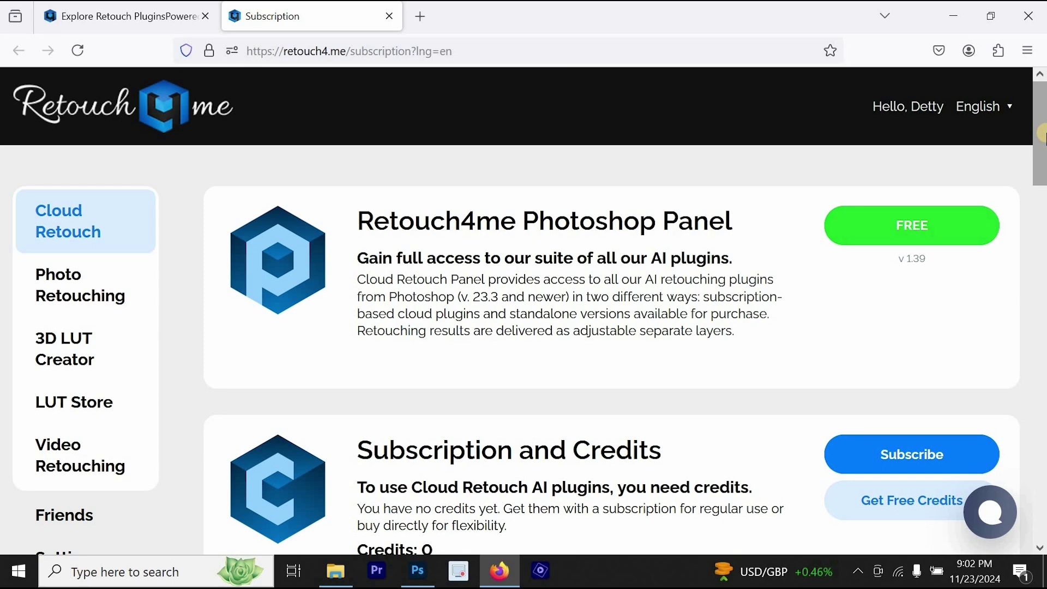
{"action": "left_click_drag", "start_coordinate": [1044, 136], "coordinate": [1044, 184]}
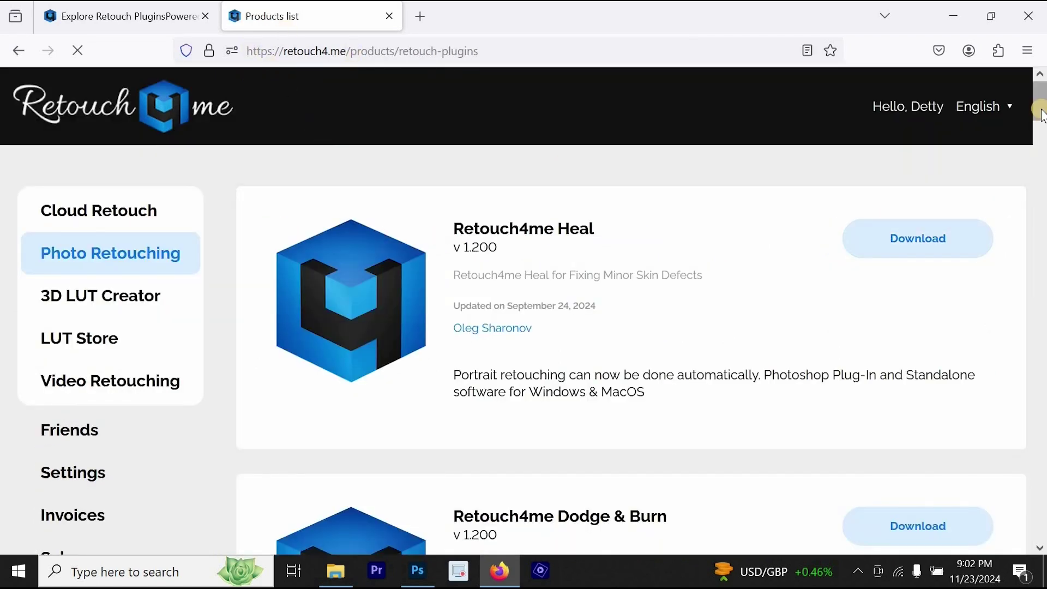
- Examine the Photo Retouching product list, reading the Heal, Dodge & Burn, Eyes Bundle and Fabric plugin entries
{"action": "left_click_drag", "start_coordinate": [1043, 112], "coordinate": [1044, 159]}
{"action": "left_click_drag", "start_coordinate": [1045, 126], "coordinate": [1040, 93]}
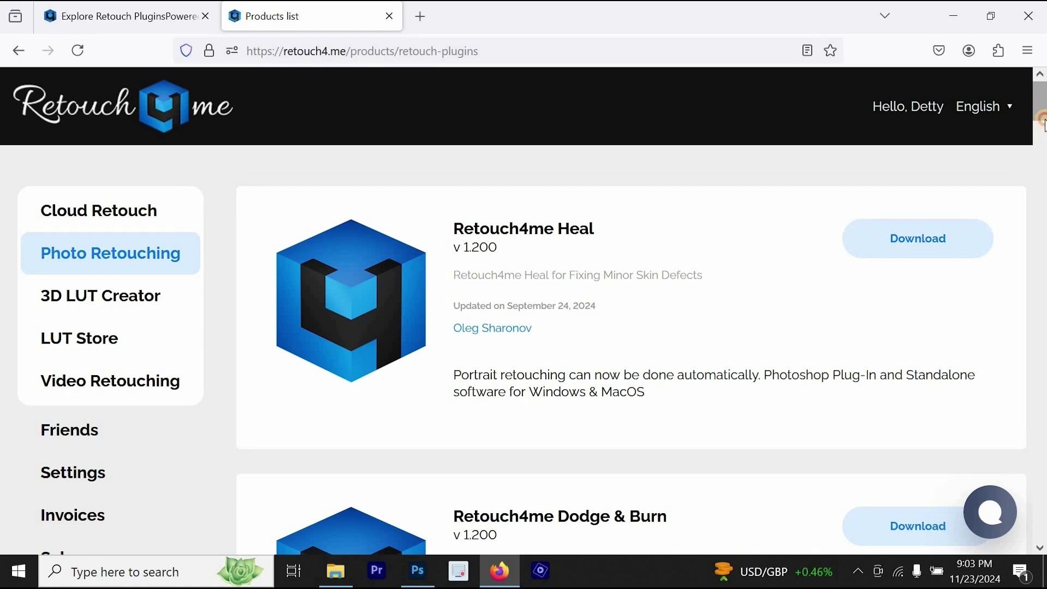
{"action": "scroll", "coordinate": [552, 287], "scroll_direction": "down", "scroll_amount": 5}
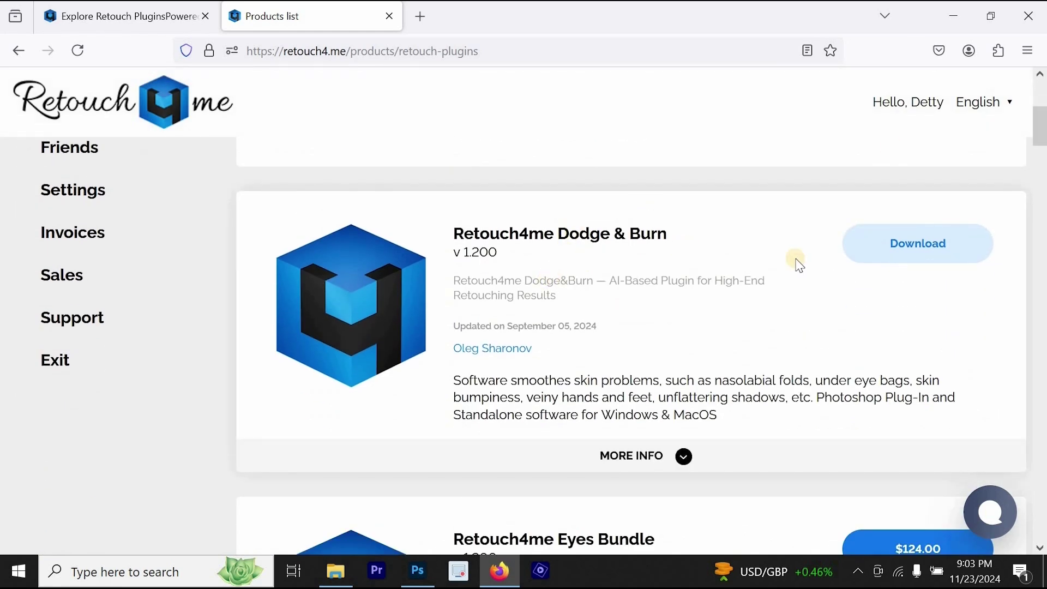
{"action": "scroll", "coordinate": [461, 358], "scroll_direction": "up", "scroll_amount": 5}
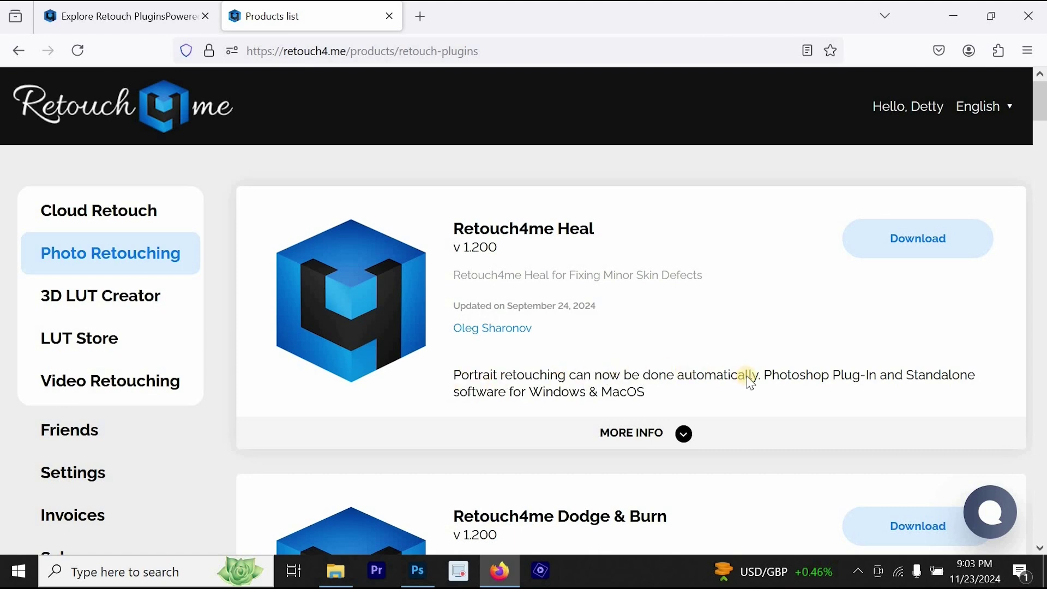
{"action": "scroll", "coordinate": [655, 349], "scroll_direction": "down", "scroll_amount": 10}
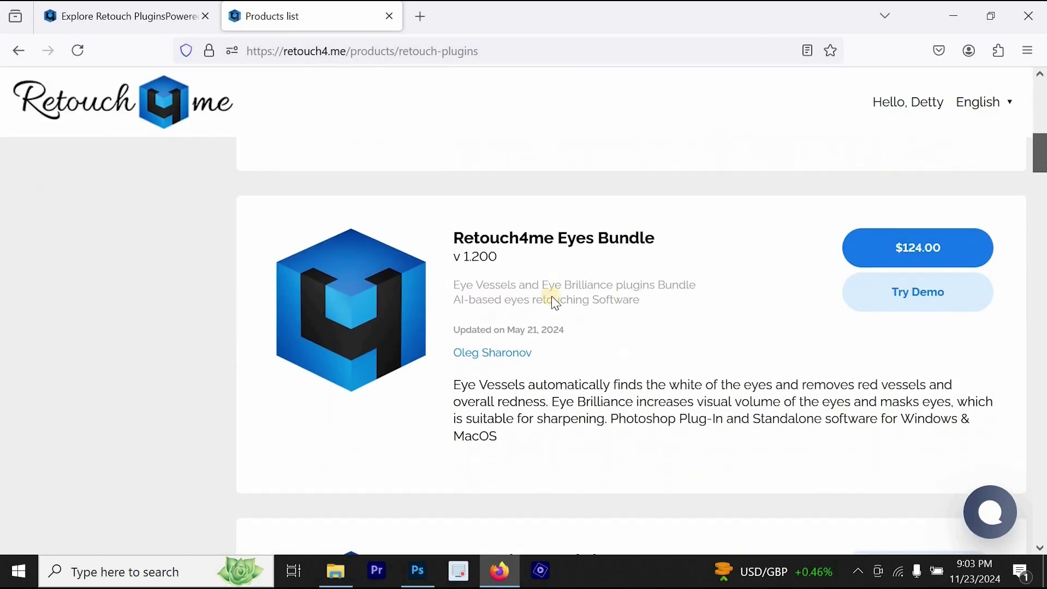
{"action": "scroll", "coordinate": [1044, 164], "scroll_direction": "down", "scroll_amount": 5}
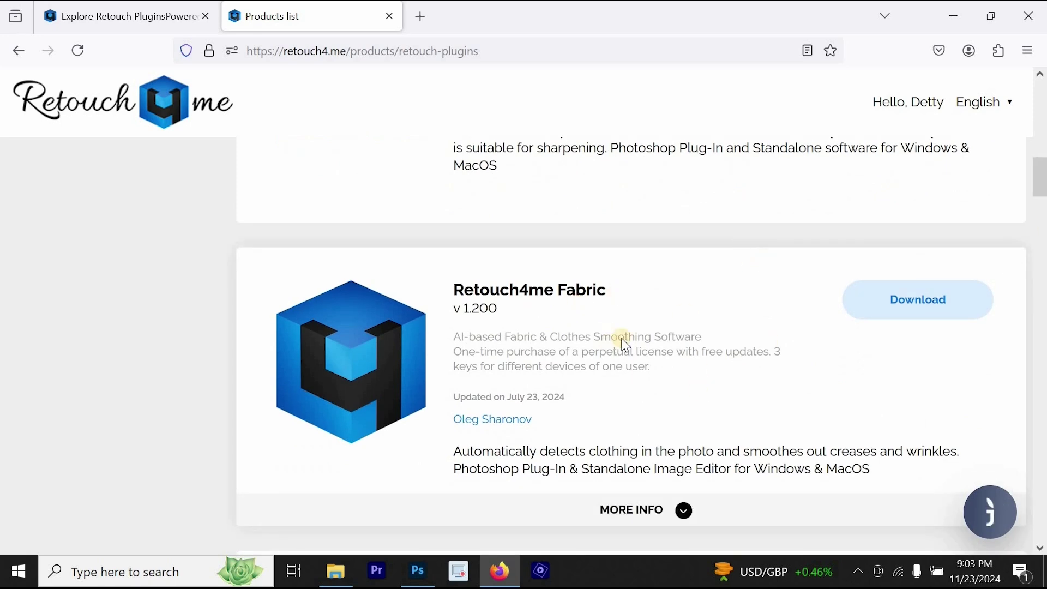
{"action": "scroll", "coordinate": [928, 246], "scroll_direction": "down", "scroll_amount": 4}
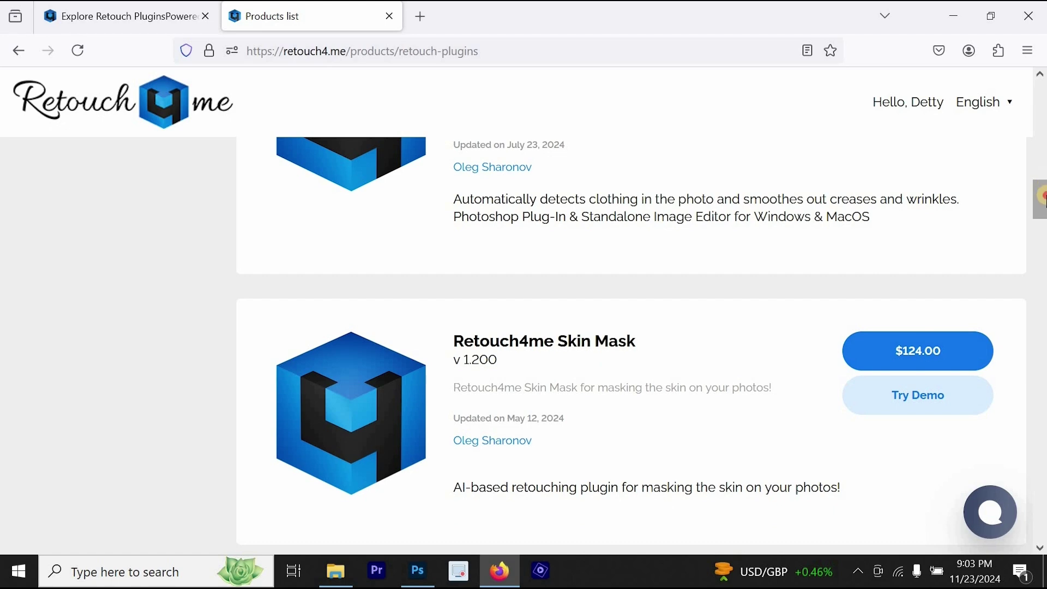
- Review the remaining plugin entries from Skin Mask and Portrait Volumes through Frequency Separation and Color Match Free, returning to Skin Mask
{"action": "left_click_drag", "start_coordinate": [1042, 198], "coordinate": [869, 227]}
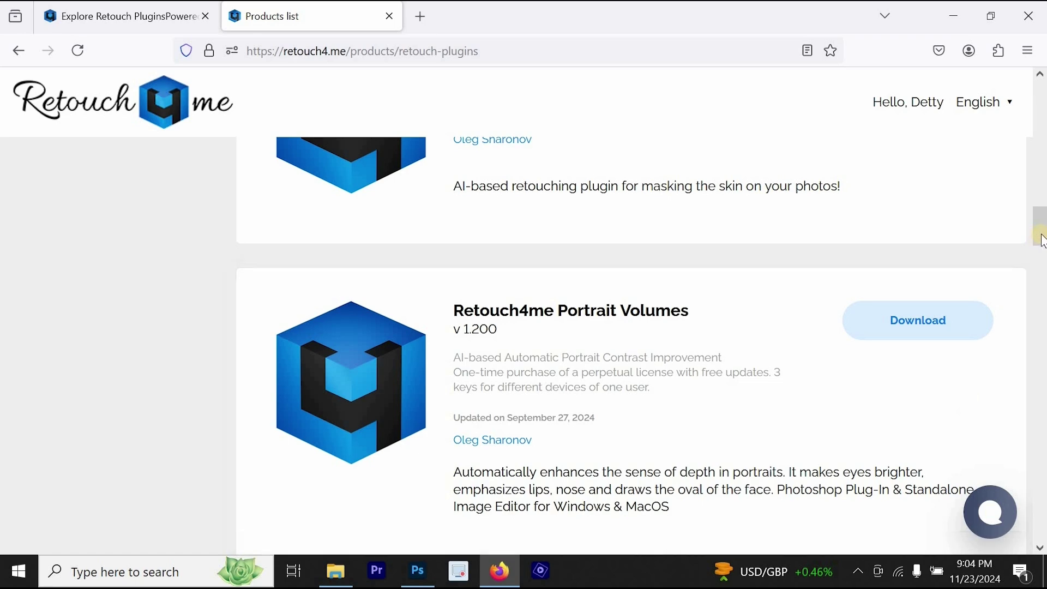
{"action": "left_click_drag", "start_coordinate": [1040, 235], "coordinate": [1041, 275]}
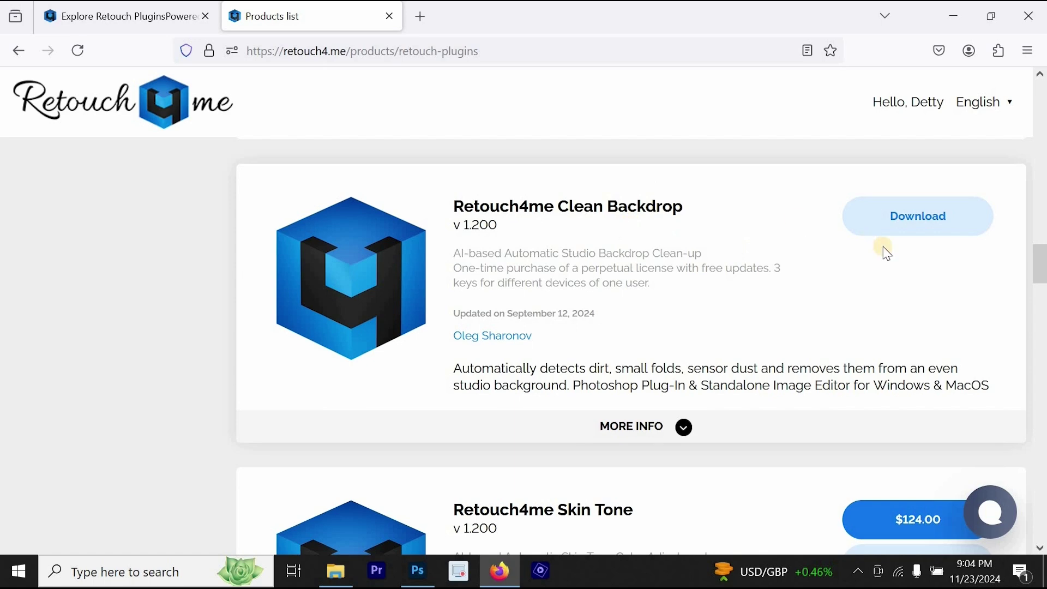
{"action": "scroll", "coordinate": [592, 253], "scroll_direction": "down", "scroll_amount": 5}
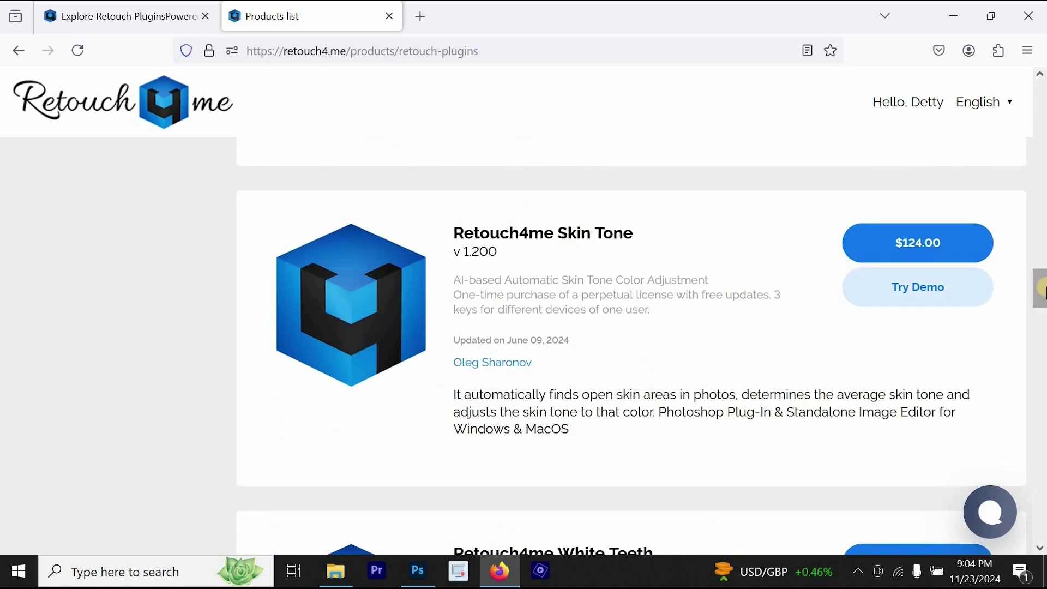
{"action": "left_click_drag", "start_coordinate": [1044, 300], "coordinate": [1044, 308]}
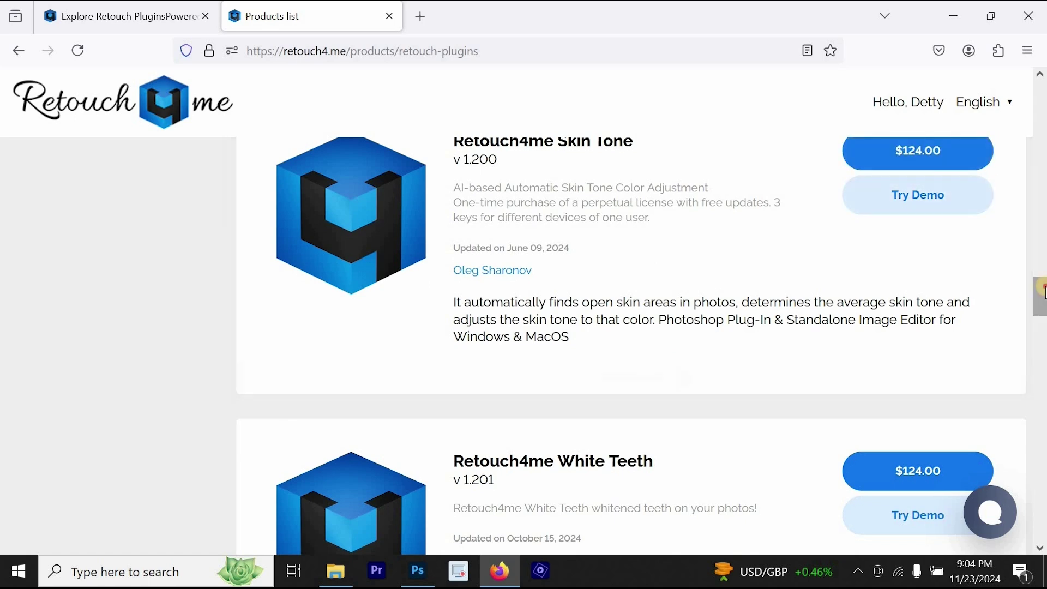
{"action": "left_click_drag", "start_coordinate": [1042, 288], "coordinate": [1042, 369]}
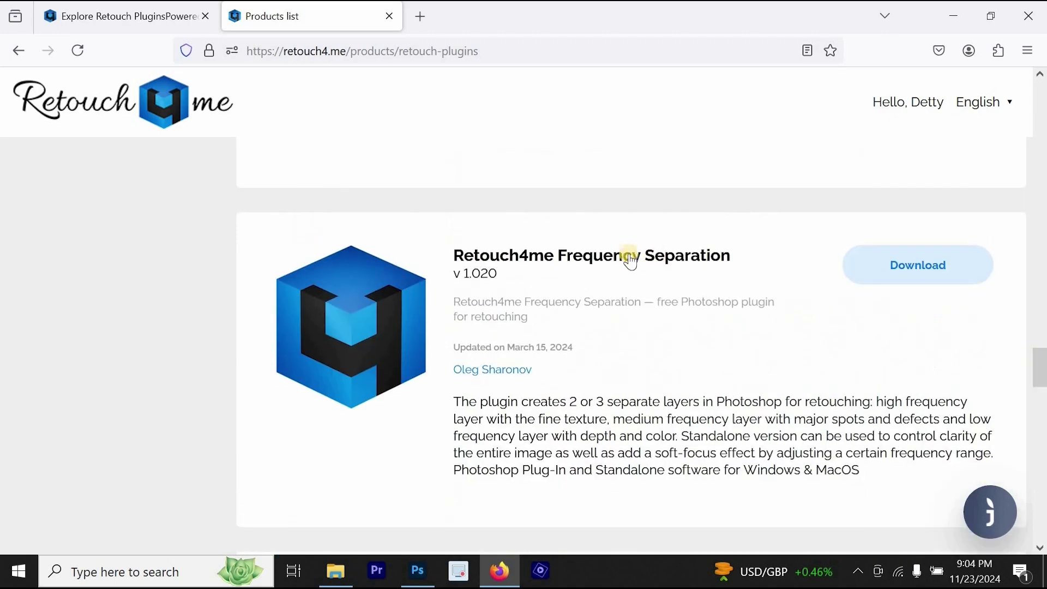
{"action": "scroll", "coordinate": [1041, 360], "scroll_direction": "down", "scroll_amount": 5}
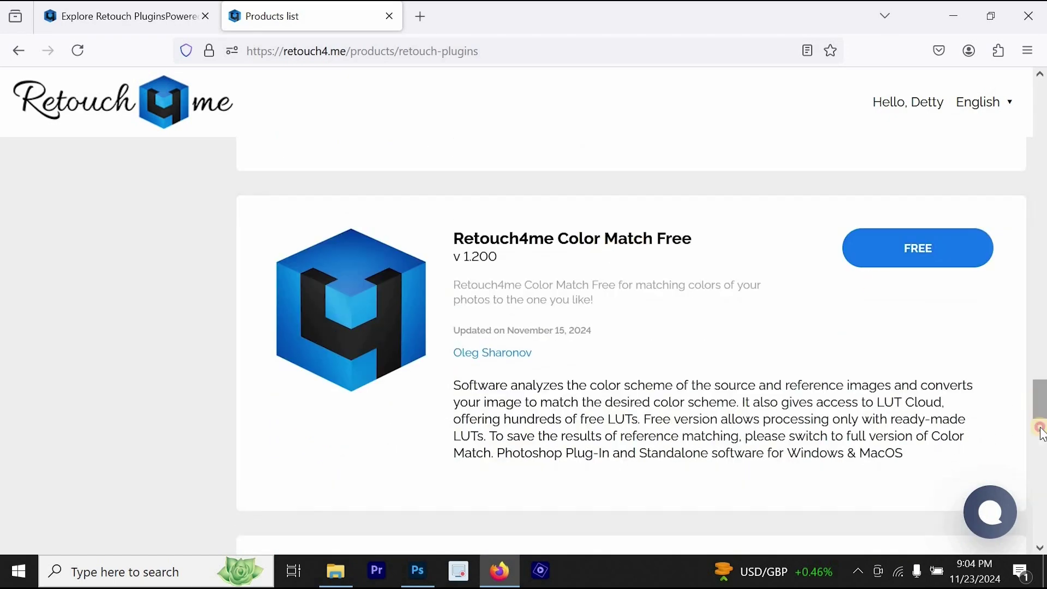
{"action": "mouse_move", "coordinate": [1043, 434]}
{"action": "left_mouse_down"}
{"action": "mouse_move", "coordinate": [1040, 518]}
{"action": "mouse_move", "coordinate": [1043, 123]}
{"action": "mouse_move", "coordinate": [1045, 218]}
{"action": "left_mouse_up"}
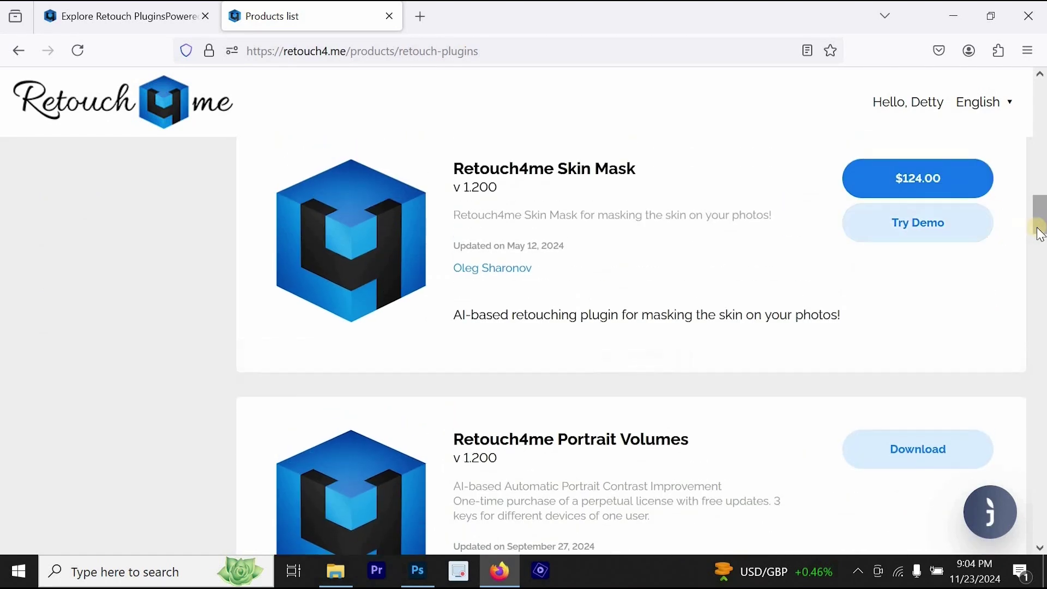